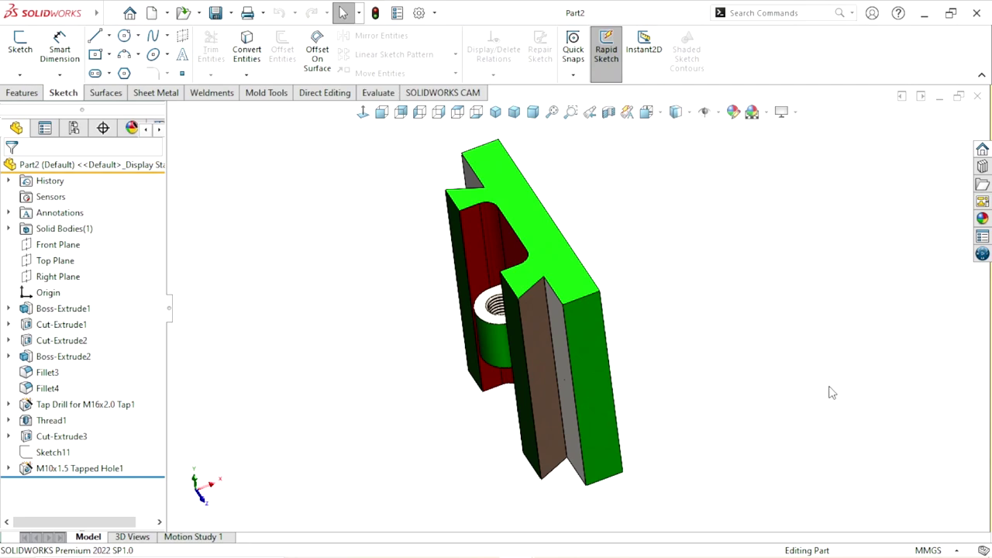
# Orbit and zoom the finished block to view its front face, red channel, slot and threaded hole
pyautogui.moveTo(772, 414)
pyautogui.mouseDown(button='middle')
pyautogui.moveTo(765, 323)
pyautogui.moveTo(733, 377)
pyautogui.moveTo(578, 316)
pyautogui.moveTo(726, 315)
pyautogui.moveTo(562, 331)
pyautogui.mouseUp(button='middle')
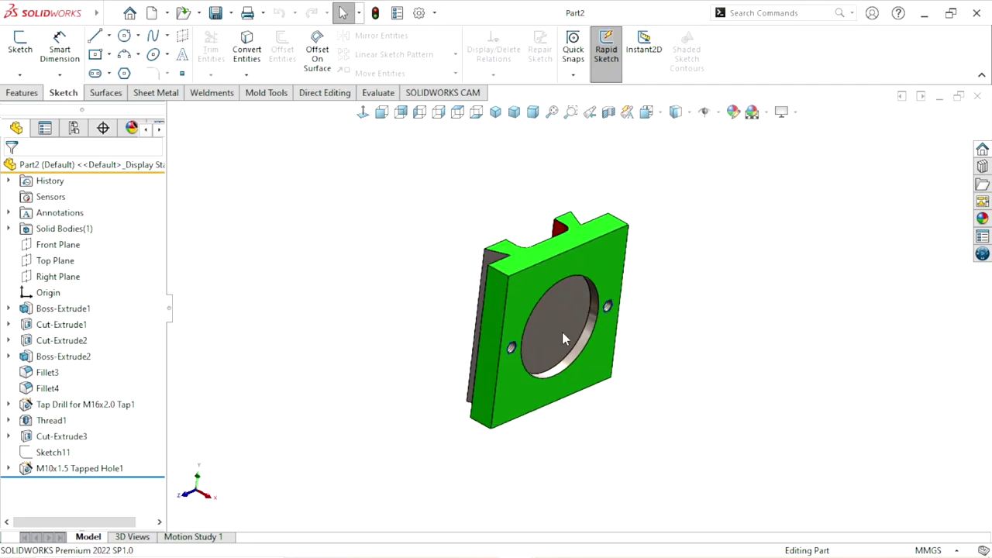
pyautogui.moveTo(739, 339)
pyautogui.mouseDown(button='middle')
pyautogui.moveTo(669, 310)
pyautogui.moveTo(729, 323)
pyautogui.moveTo(594, 348)
pyautogui.moveTo(573, 409)
pyautogui.moveTo(514, 328)
pyautogui.mouseUp(button='middle')
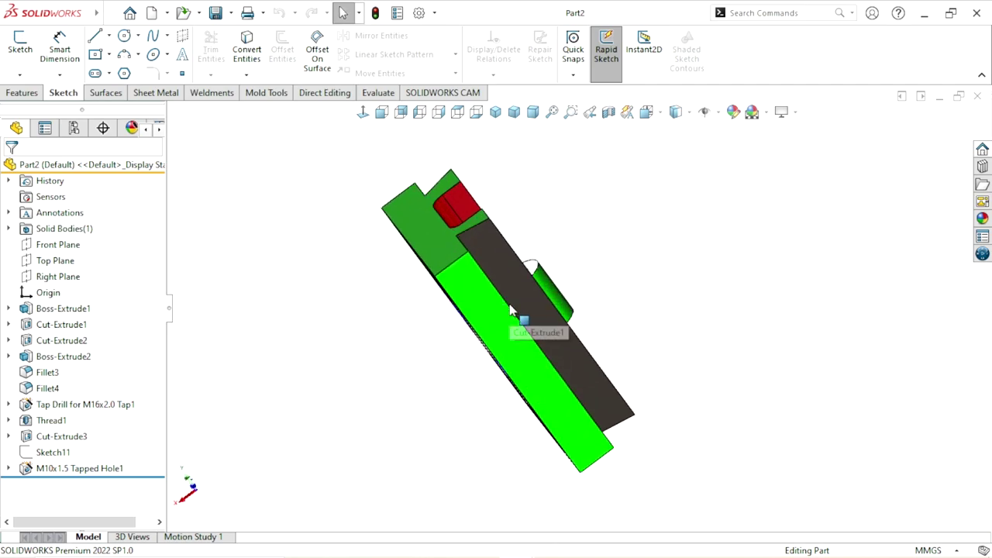
pyautogui.moveTo(687, 317)
pyautogui.mouseDown(button='middle')
pyautogui.moveTo(558, 395)
pyautogui.moveTo(572, 433)
pyautogui.moveTo(574, 299)
pyautogui.moveTo(671, 315)
pyautogui.moveTo(658, 403)
pyautogui.moveTo(567, 317)
pyautogui.moveTo(753, 367)
pyautogui.mouseUp(button='middle')
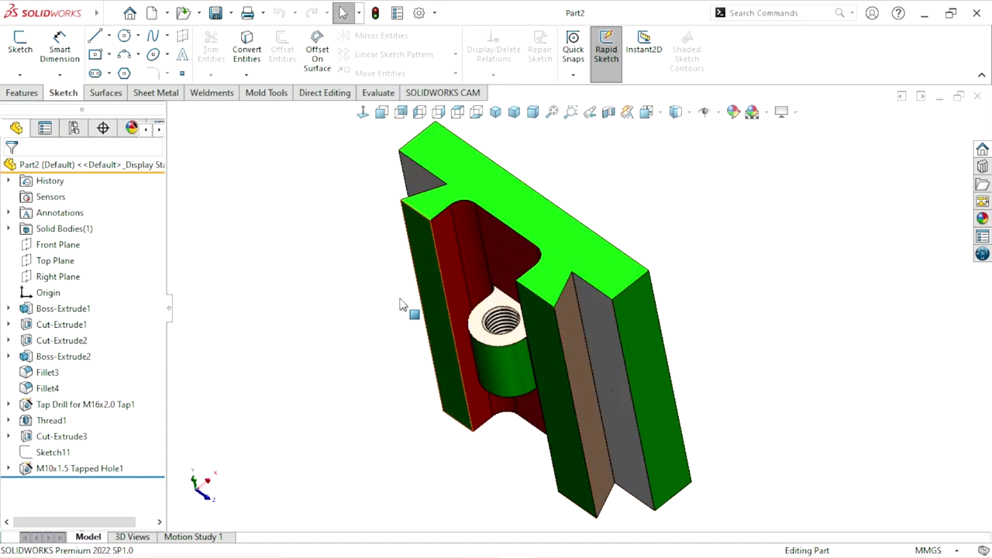
pyautogui.scroll(2, 548, 373)
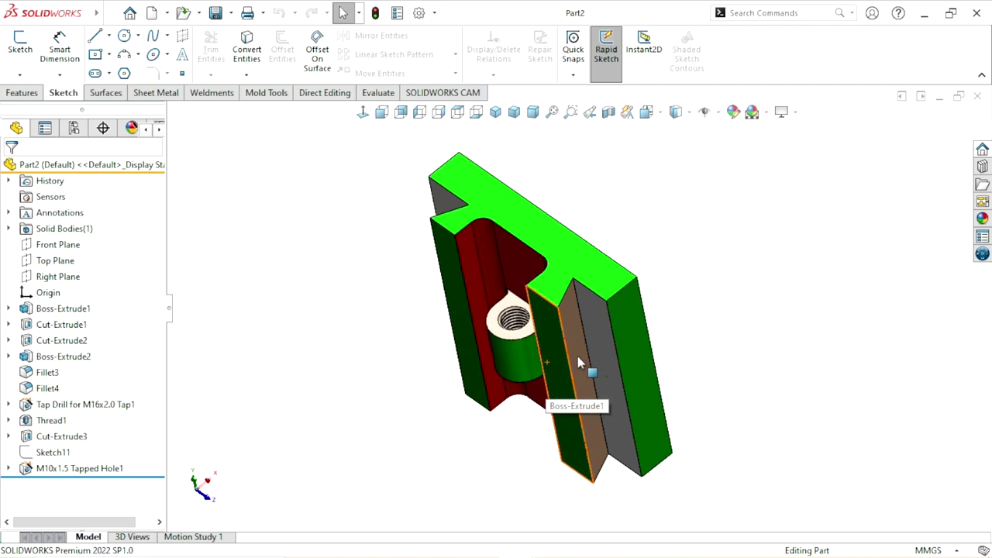
pyautogui.moveTo(587, 365)
pyautogui.mouseDown(button='middle')
pyautogui.moveTo(642, 251)
pyautogui.moveTo(659, 386)
pyautogui.moveTo(585, 306)
pyautogui.mouseUp(button='middle')
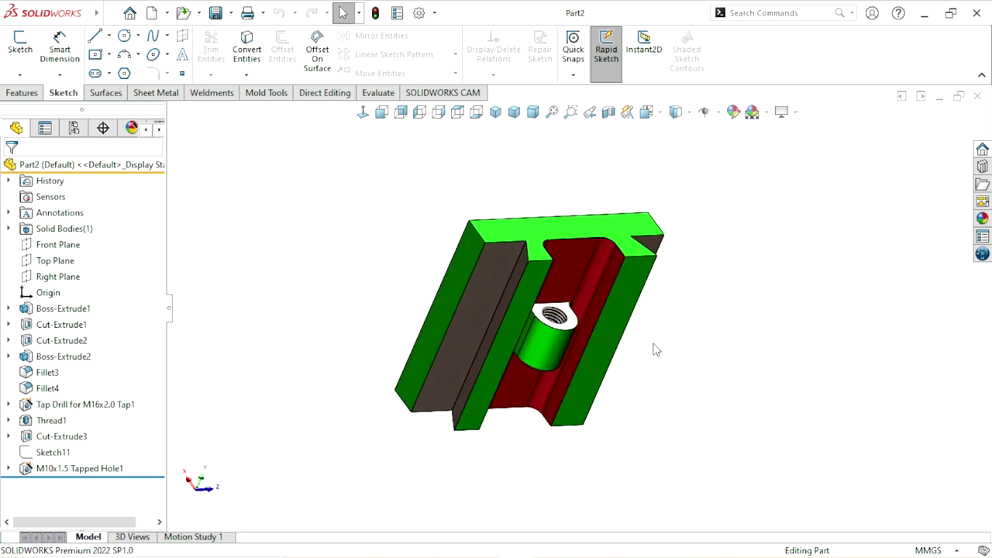
pyautogui.moveTo(654, 350); pyautogui.dragTo(593, 311, button='middle')
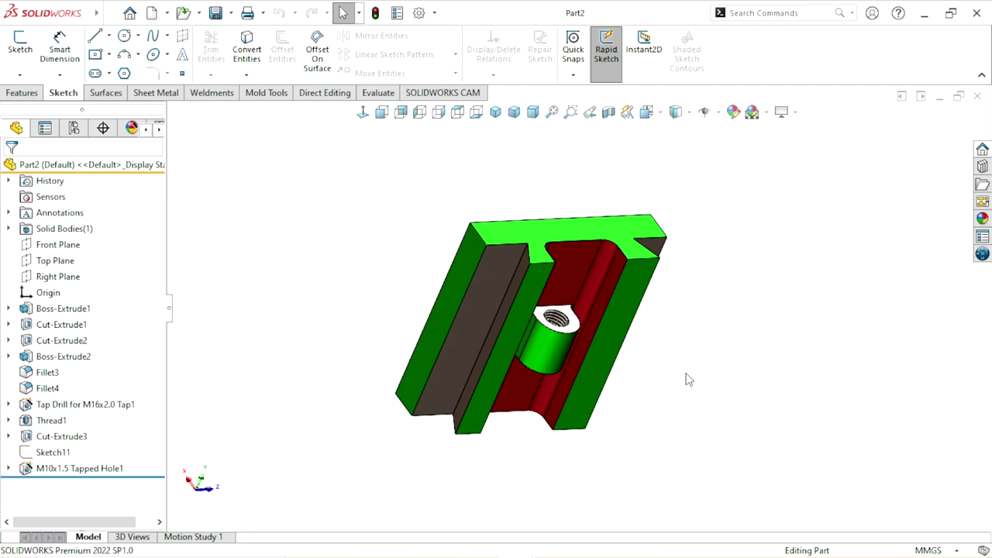
# Orbit to inspect the back-face recess, the left side with top tabs, and the slot from above
pyautogui.moveTo(686, 379)
pyautogui.mouseDown(button='middle')
pyautogui.moveTo(553, 270)
pyautogui.moveTo(470, 381)
pyautogui.moveTo(580, 317)
pyautogui.moveTo(678, 357)
pyautogui.moveTo(753, 359)
pyautogui.moveTo(636, 377)
pyautogui.moveTo(597, 255)
pyautogui.moveTo(631, 321)
pyautogui.mouseUp(button='middle')
pyautogui.scroll(-2, 631, 321)
pyautogui.scroll(2, 636, 359)
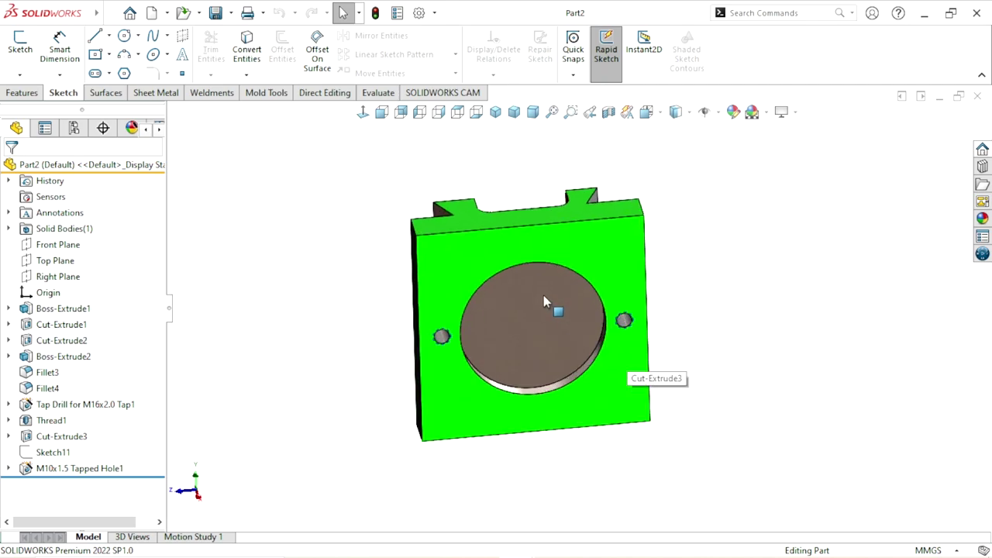
pyautogui.scroll(-2, 544, 295)
pyautogui.moveTo(713, 339)
pyautogui.mouseDown(button='middle')
pyautogui.moveTo(711, 383)
pyautogui.moveTo(581, 287)
pyautogui.moveTo(754, 351)
pyautogui.mouseUp(button='middle')
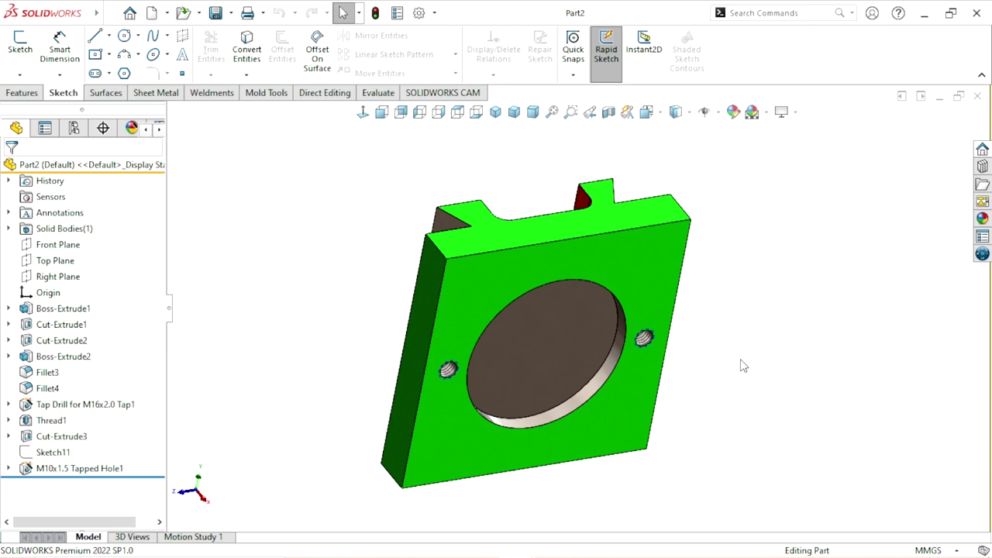
pyautogui.moveTo(708, 383)
pyautogui.mouseDown(button='middle')
pyautogui.moveTo(664, 321)
pyautogui.moveTo(625, 401)
pyautogui.mouseUp(button='middle')
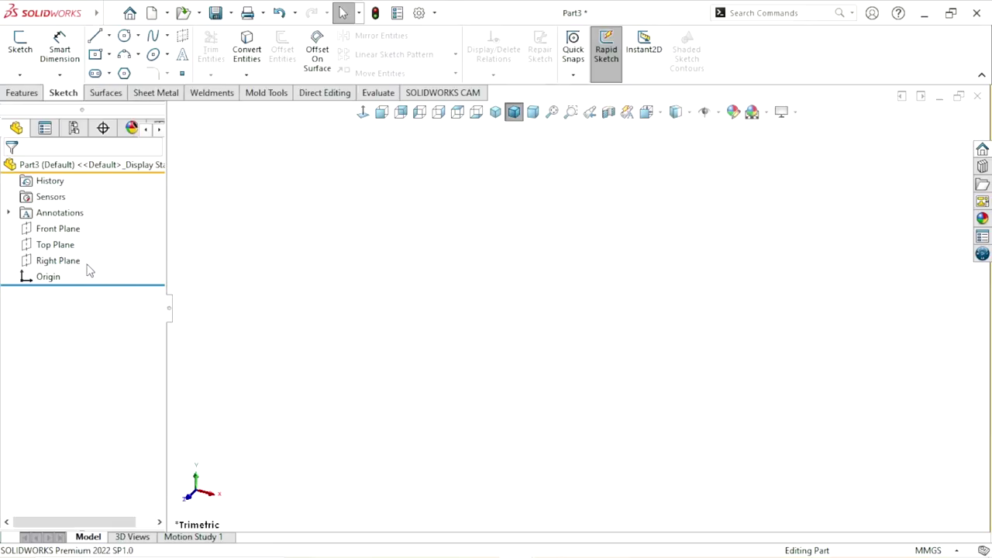
# Sketch a center rectangle anchored at the origin on the Right Plane
pyautogui.click(72, 261)
pyautogui.click(98, 236)
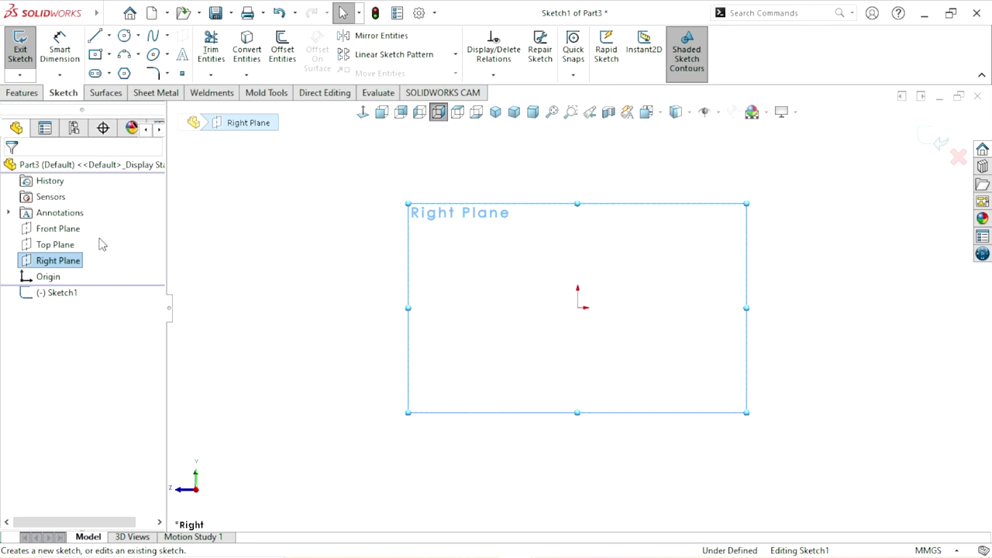
pyautogui.click(95, 54)
pyautogui.click(577, 308)
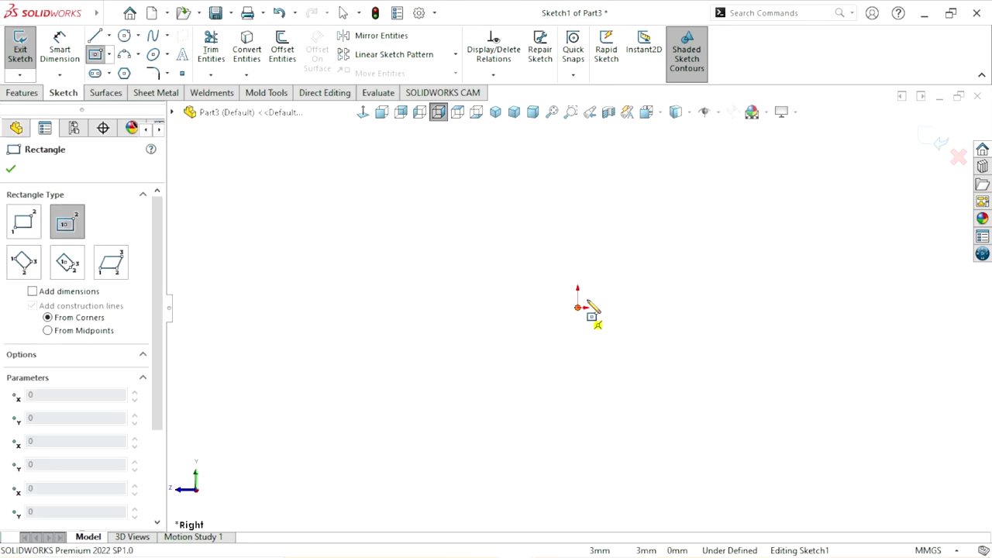
pyautogui.click(724, 214)
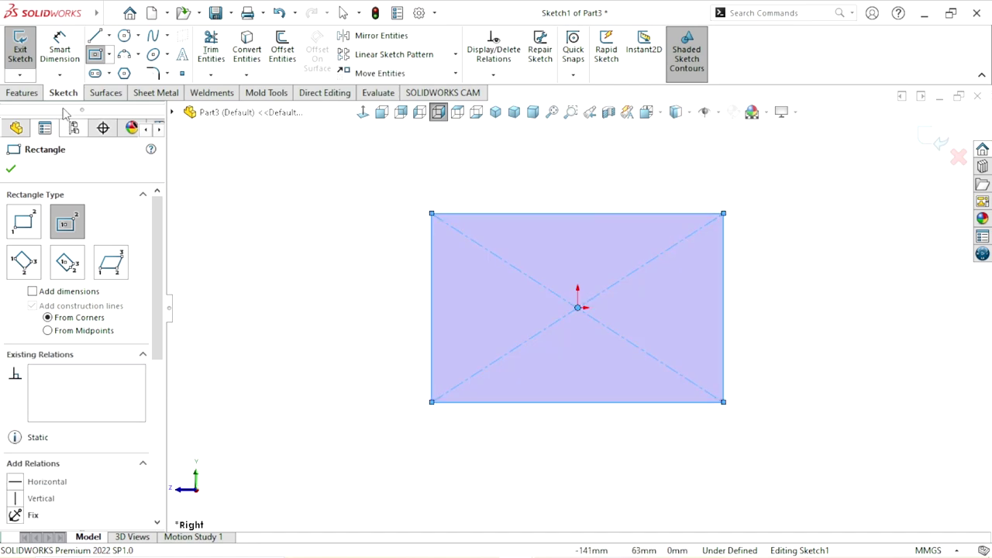
# Dimension the rectangle's top and left edges to 125 mm each, making a fully defined square
pyautogui.click(59, 60)
pyautogui.click(577, 214)
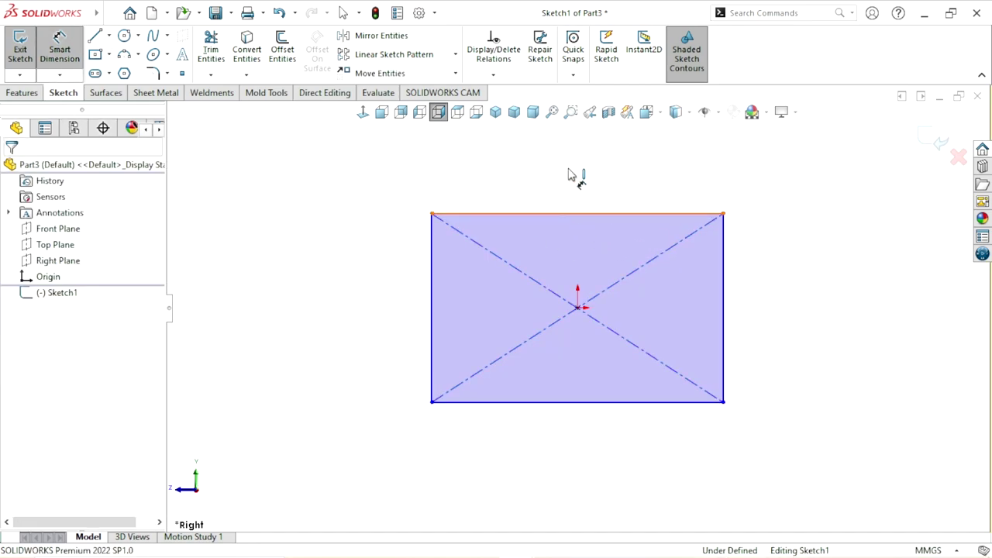
pyautogui.click(571, 174)
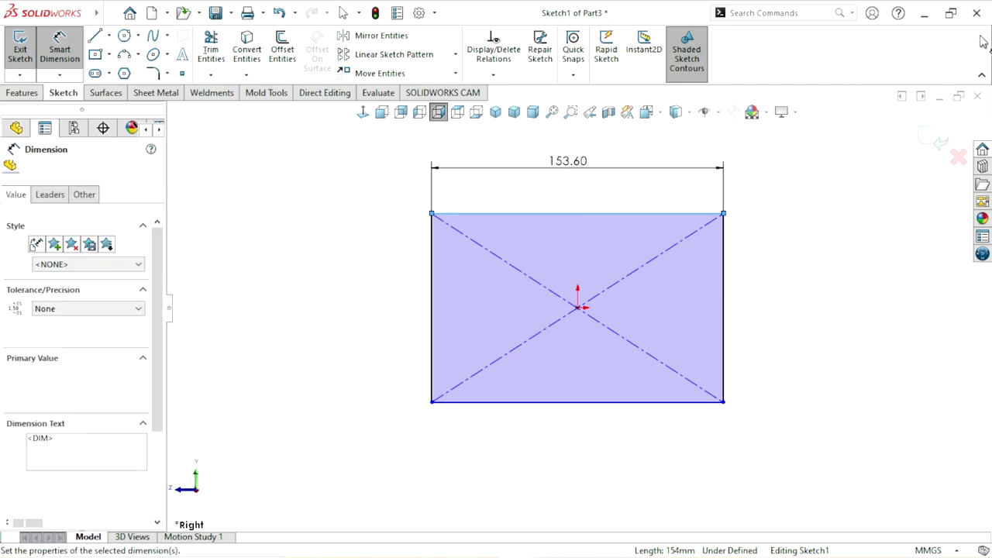
pyautogui.write('125')
pyautogui.press('Return')
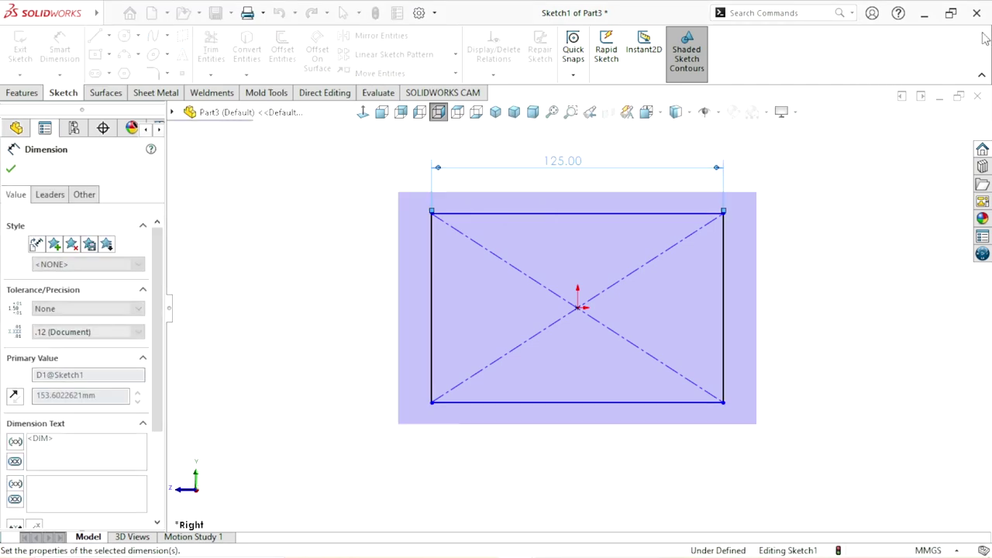
pyautogui.click(436, 289)
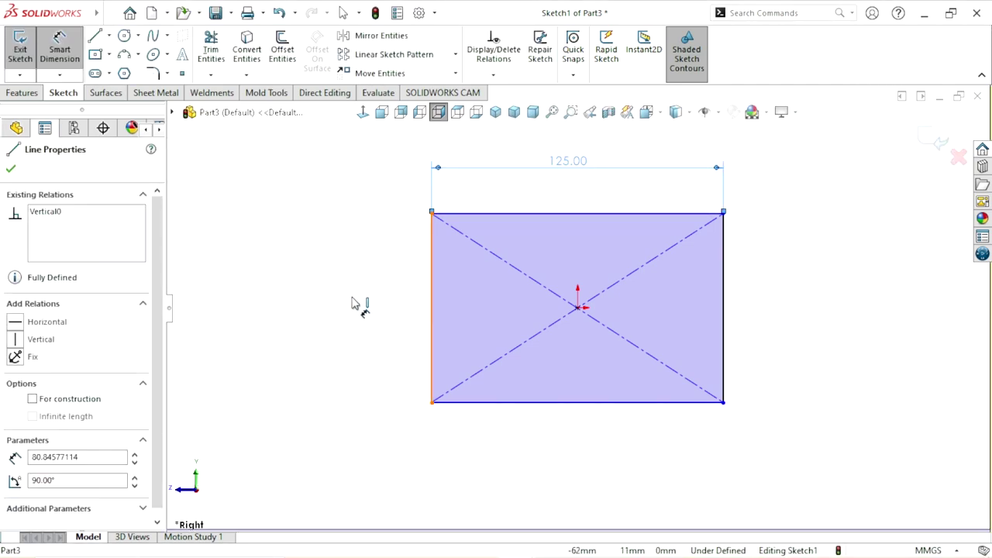
pyautogui.click(360, 307)
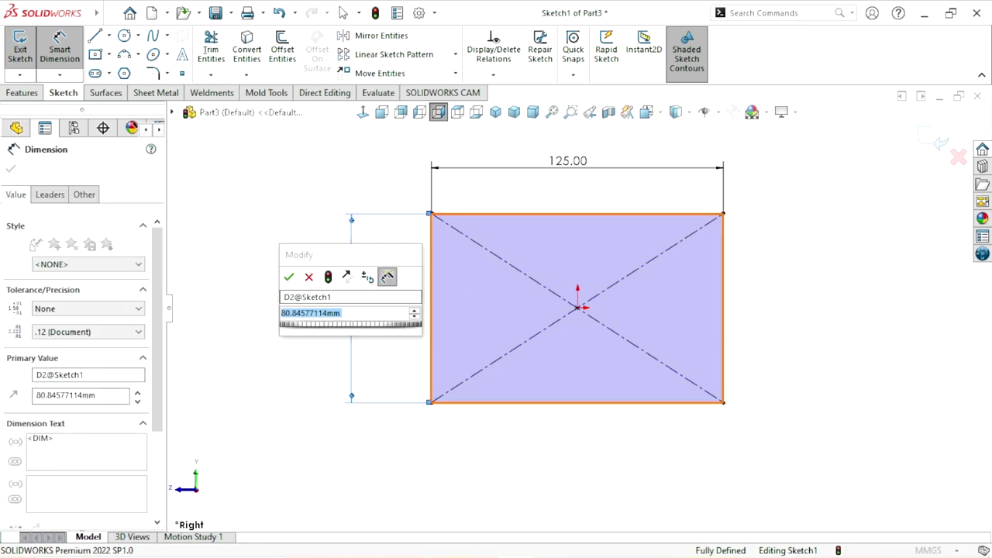
pyautogui.write('125')
pyautogui.press('Return')
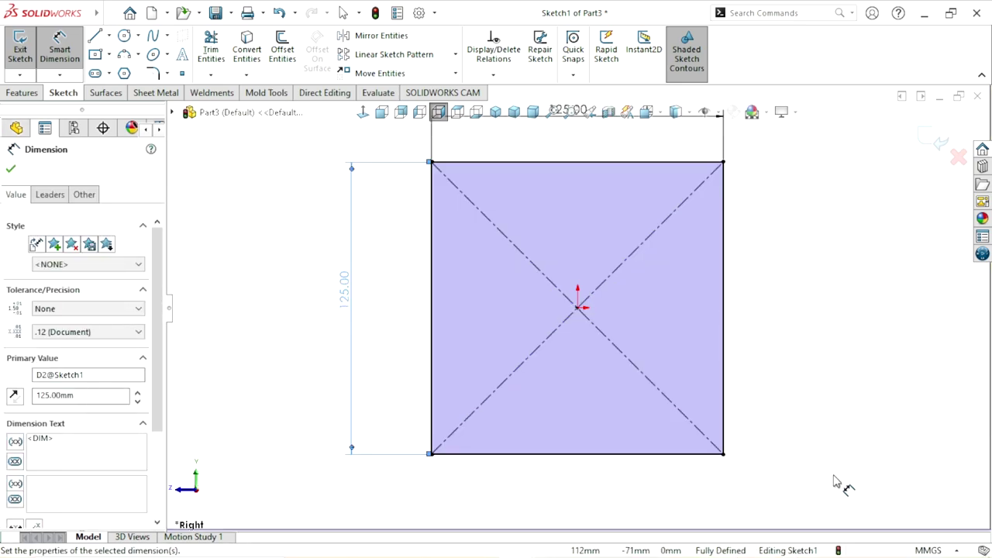
pyautogui.click(764, 480)
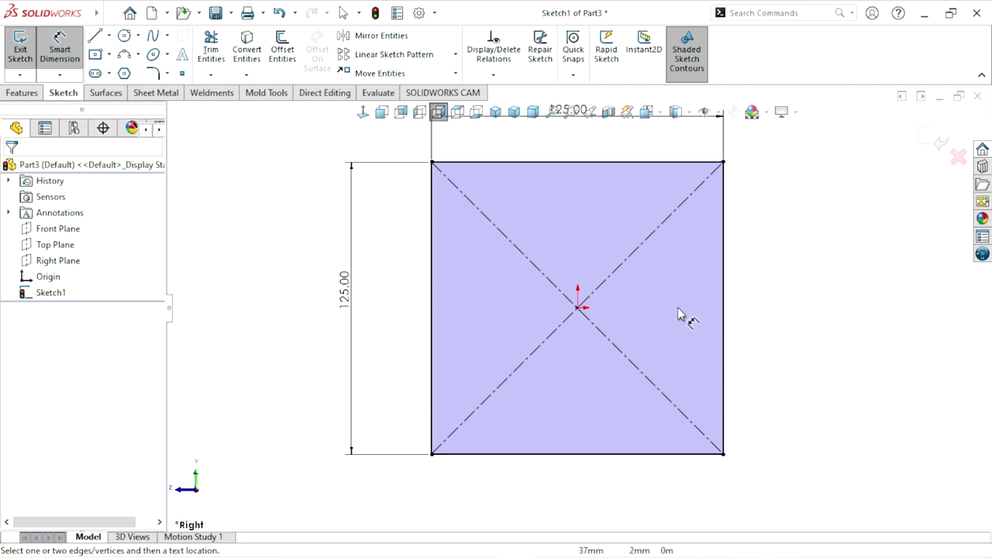
pyautogui.press('f')
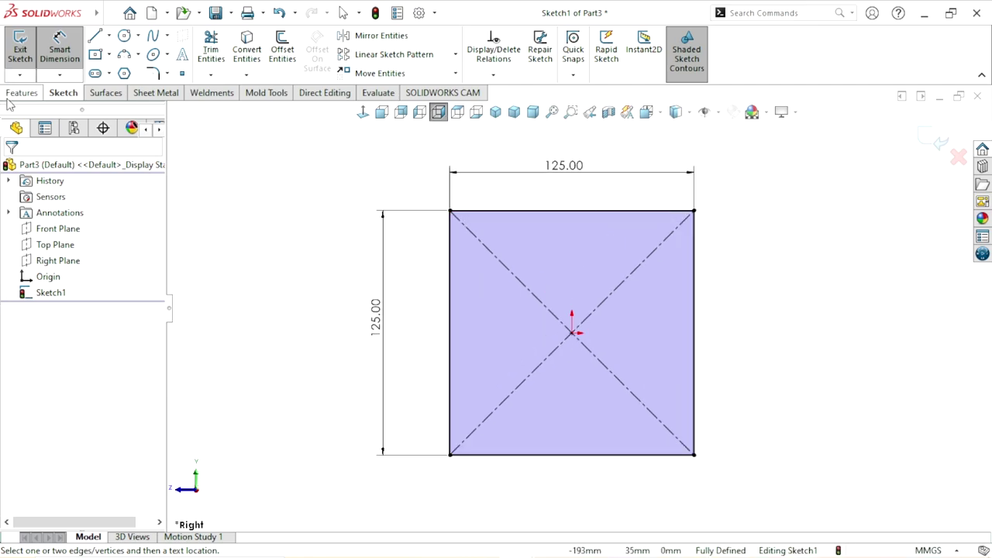
pyautogui.click(15, 94)
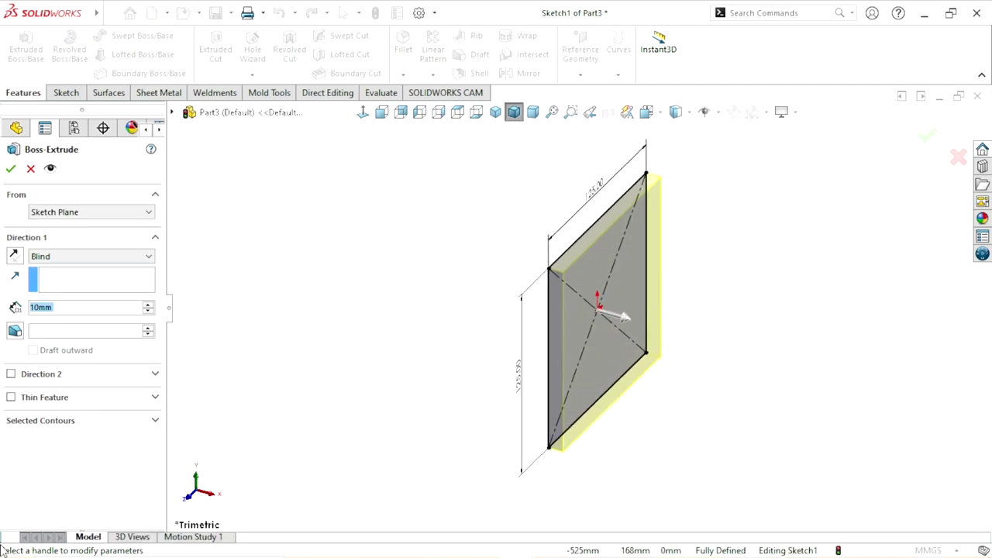
# Extrude the 125 mm square 38 mm Mid Plane and show the block in isometric view
pyautogui.click(97, 256)
pyautogui.click(46, 318)
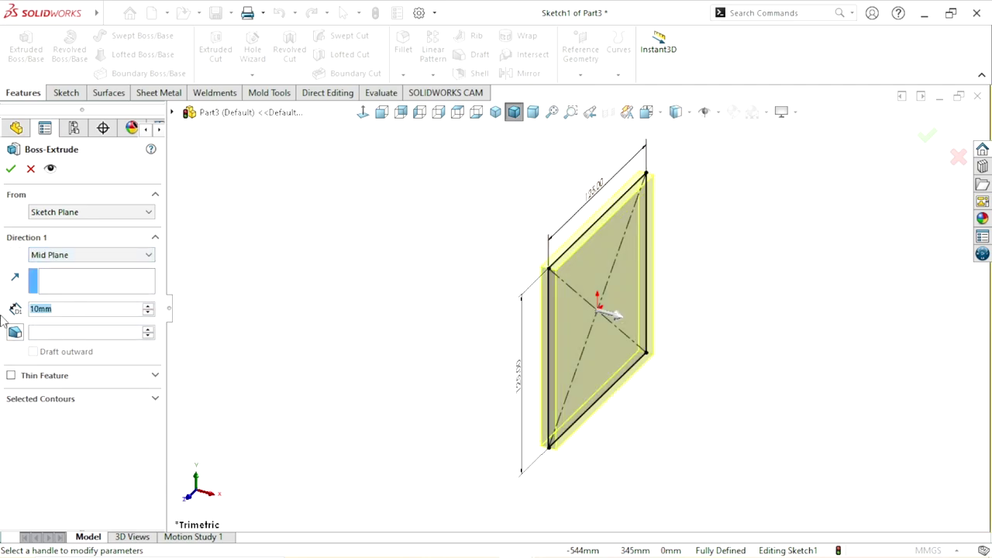
pyautogui.write('38')
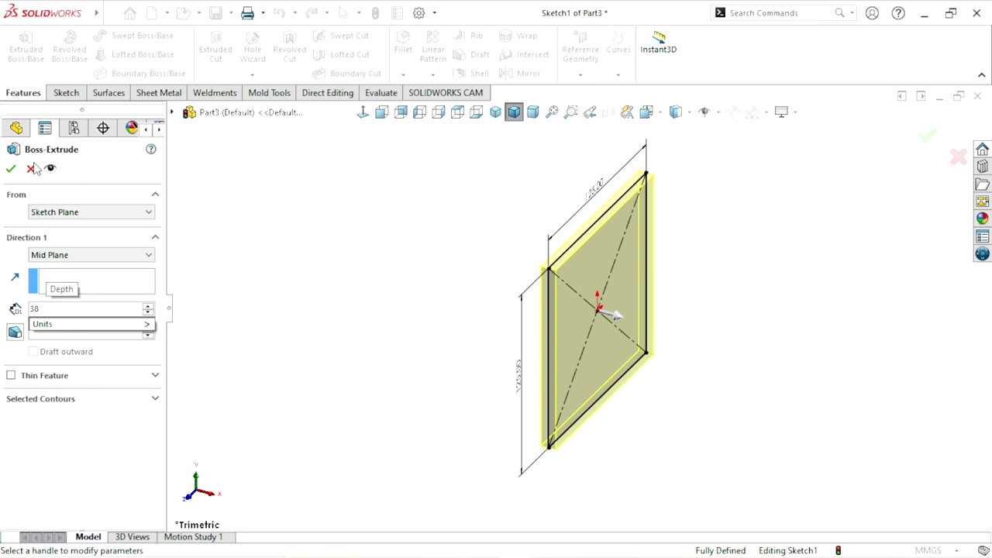
pyautogui.press('Return')
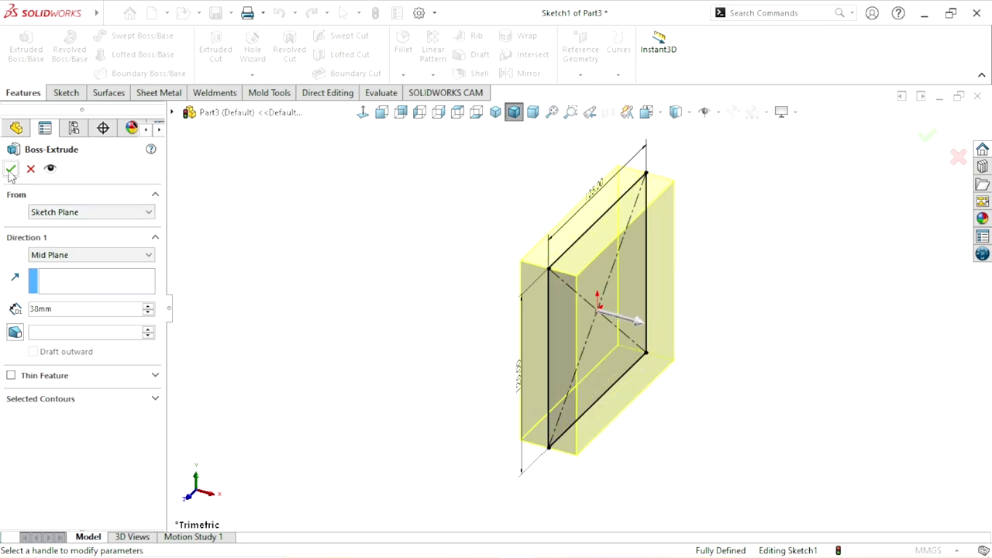
pyautogui.click(11, 170)
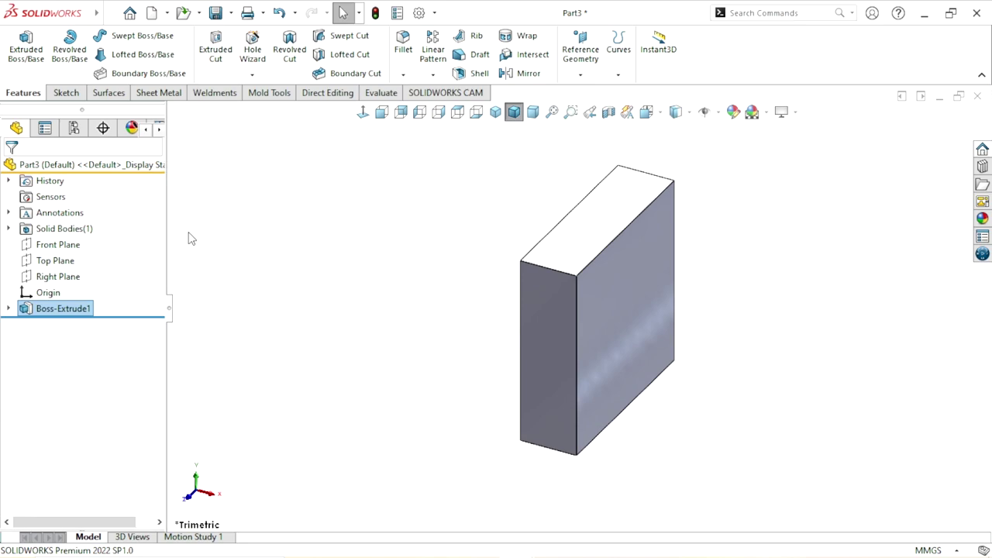
pyautogui.click(370, 266)
pyautogui.scroll(1, 434, 293)
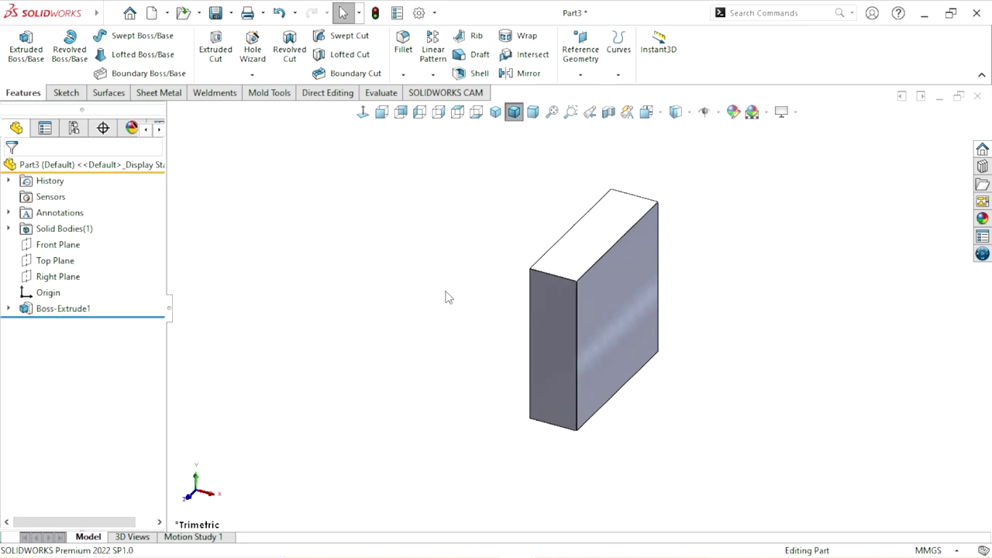
pyautogui.scroll(2, 449, 298)
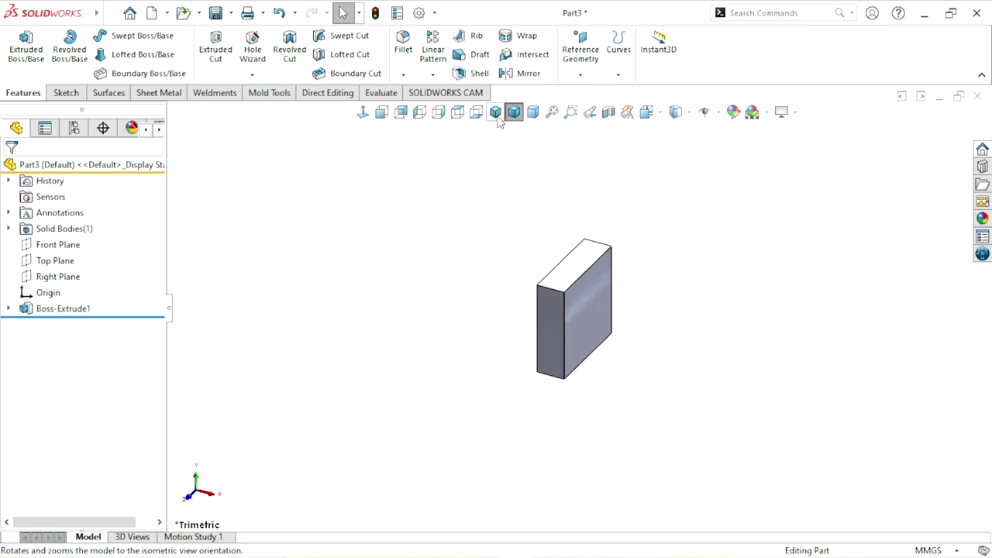
pyautogui.click(496, 112)
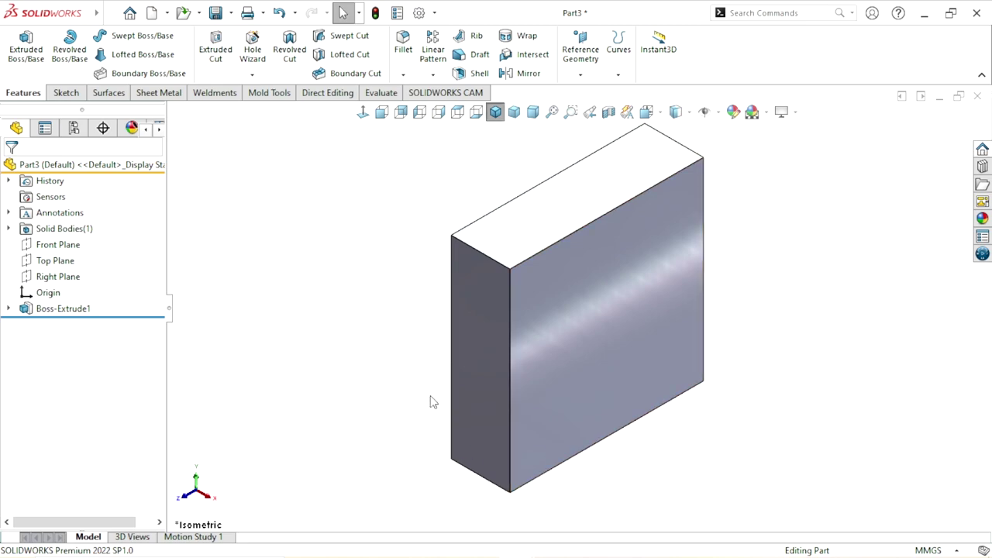
pyautogui.click(481, 344)
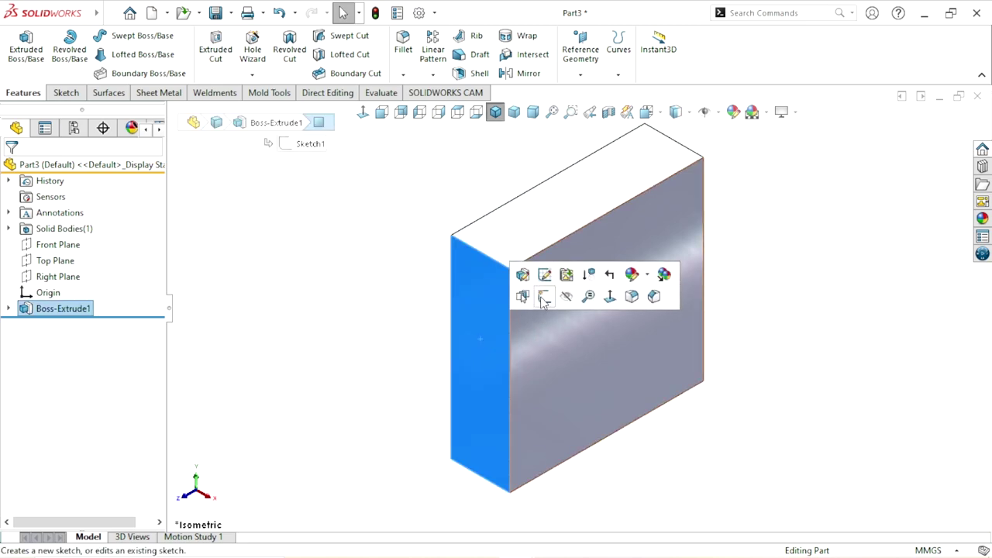
# Start a sketch on the block's left face with a horizontal centerline leftward from the origin
pyautogui.click(533, 299)
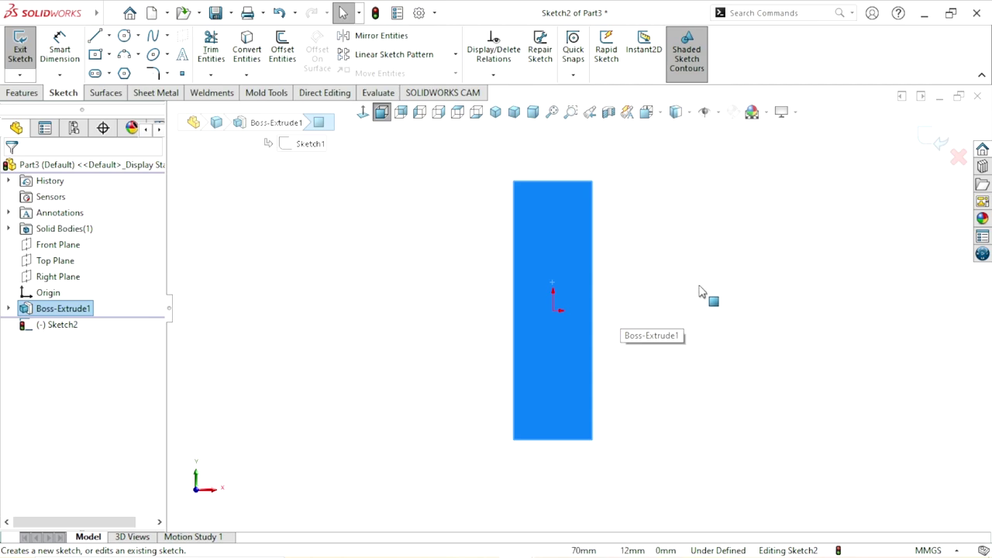
pyautogui.click(109, 36)
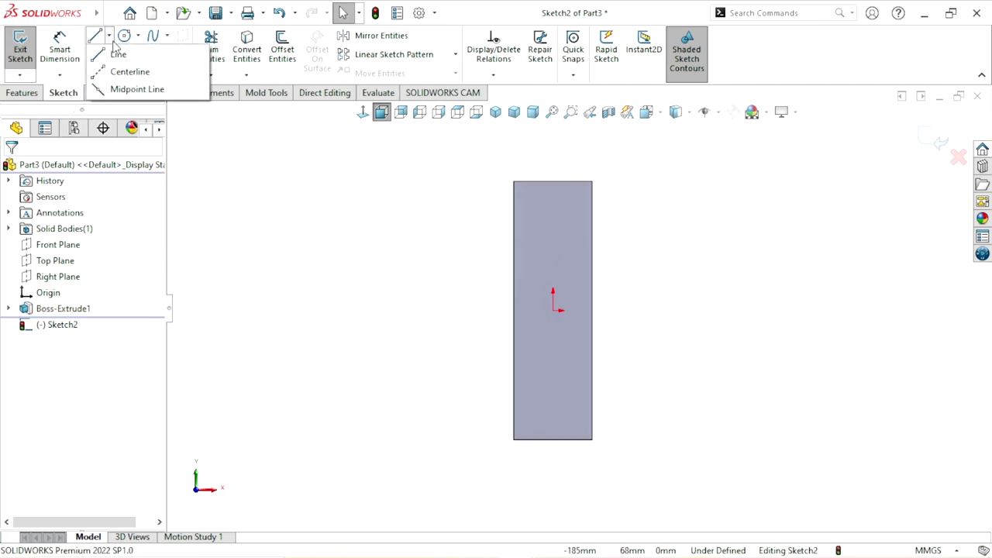
pyautogui.click(126, 68)
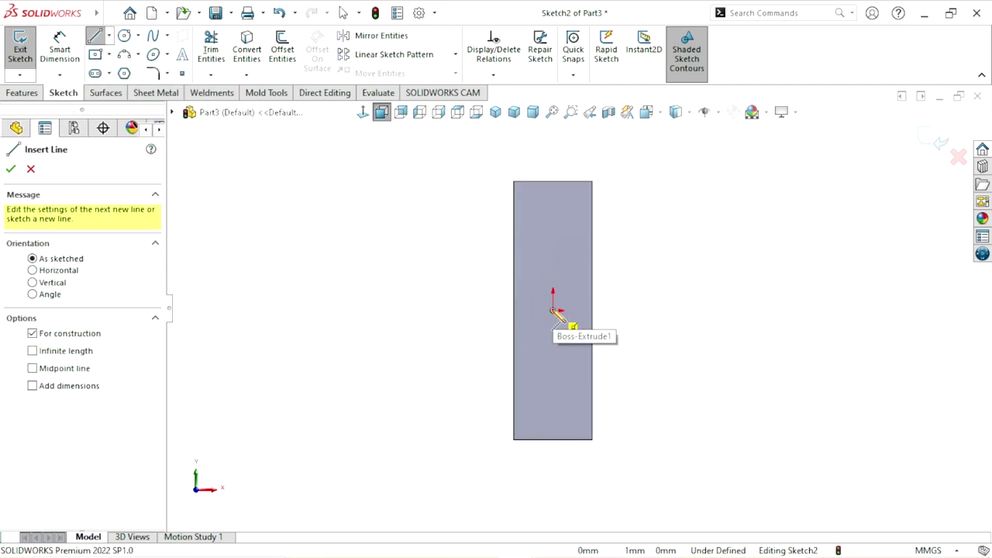
pyautogui.click(553, 310)
pyautogui.click(459, 311)
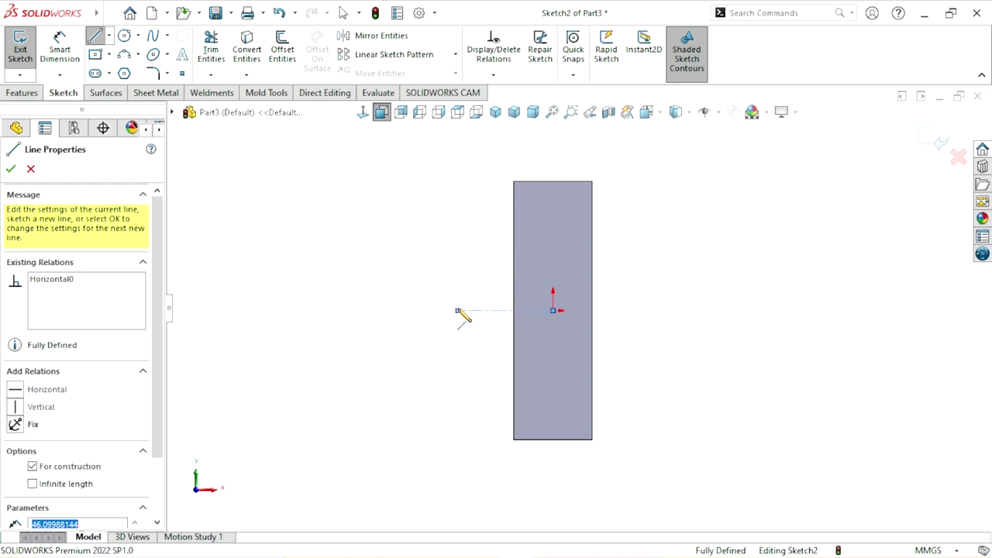
pyautogui.rightClick(402, 254)
pyautogui.click(427, 266)
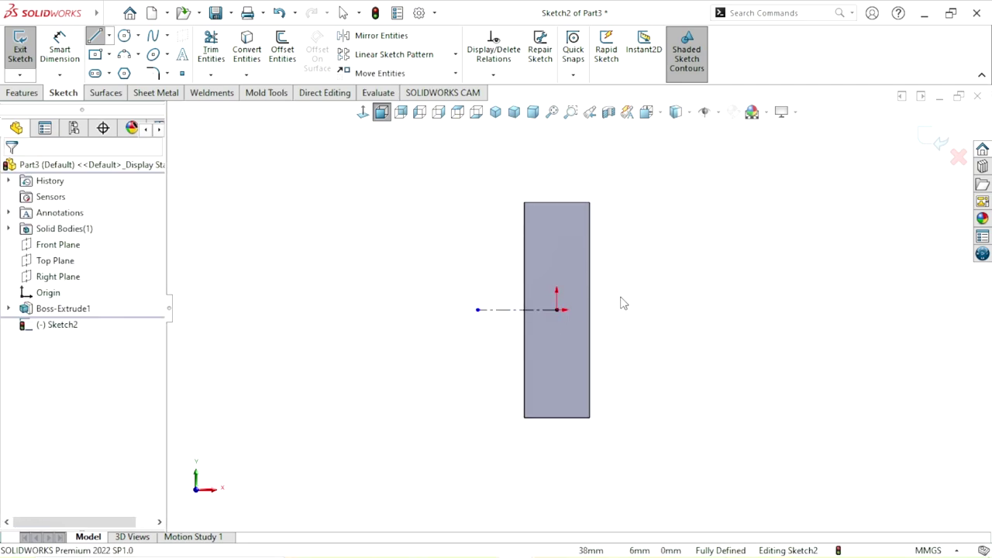
pyautogui.scroll(-1, 620, 303)
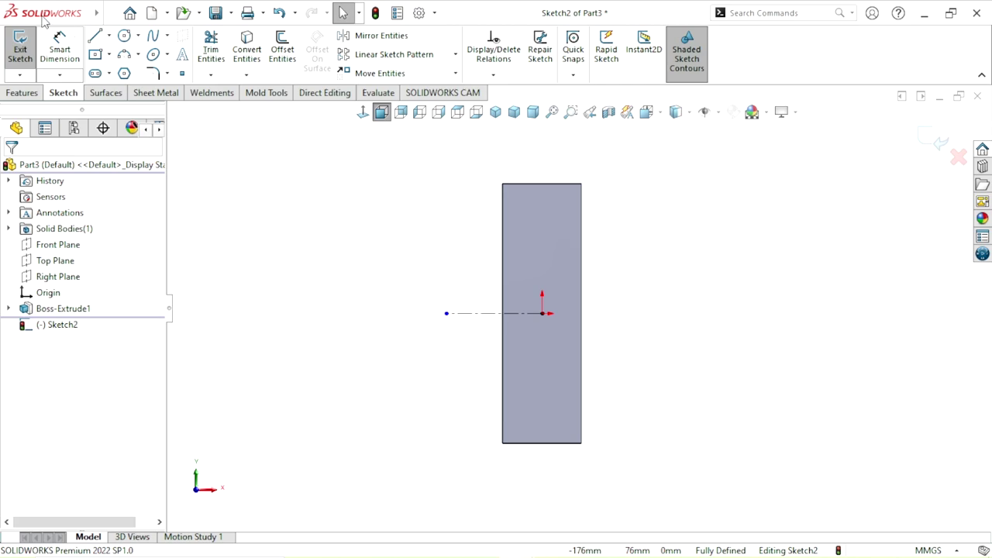
# Draw a closed four-sided angled notch profile at the top-left corner
pyautogui.click(95, 37)
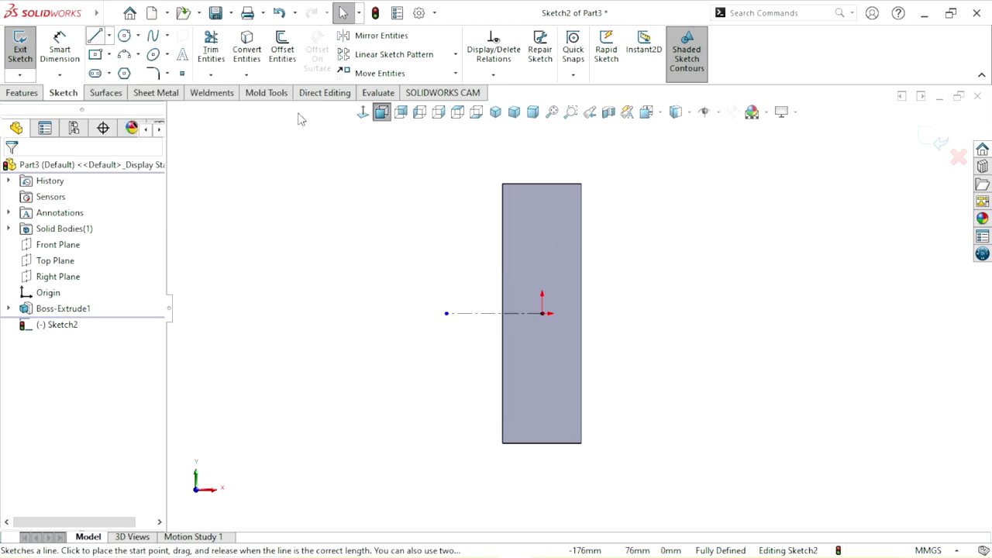
pyautogui.click(504, 185)
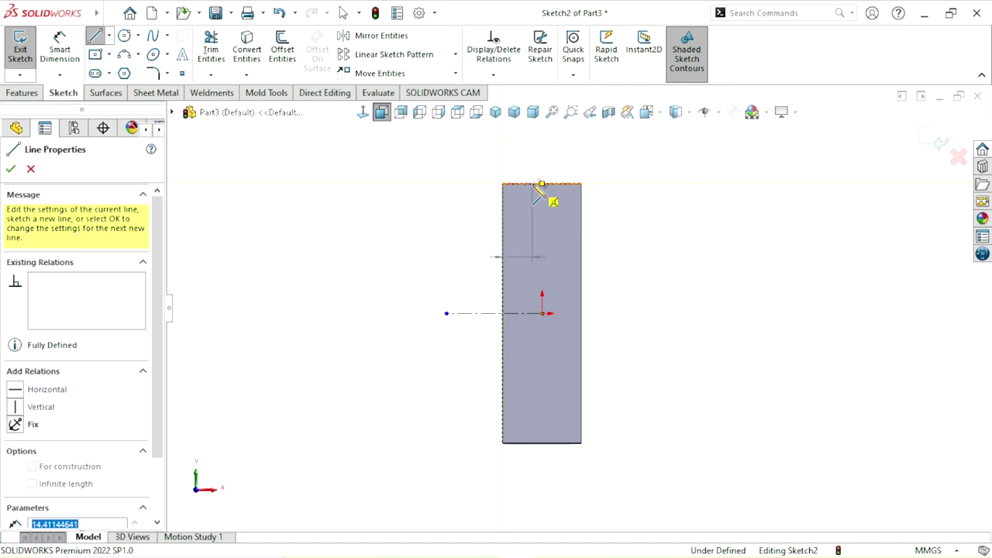
pyautogui.click(533, 184)
pyautogui.click(533, 233)
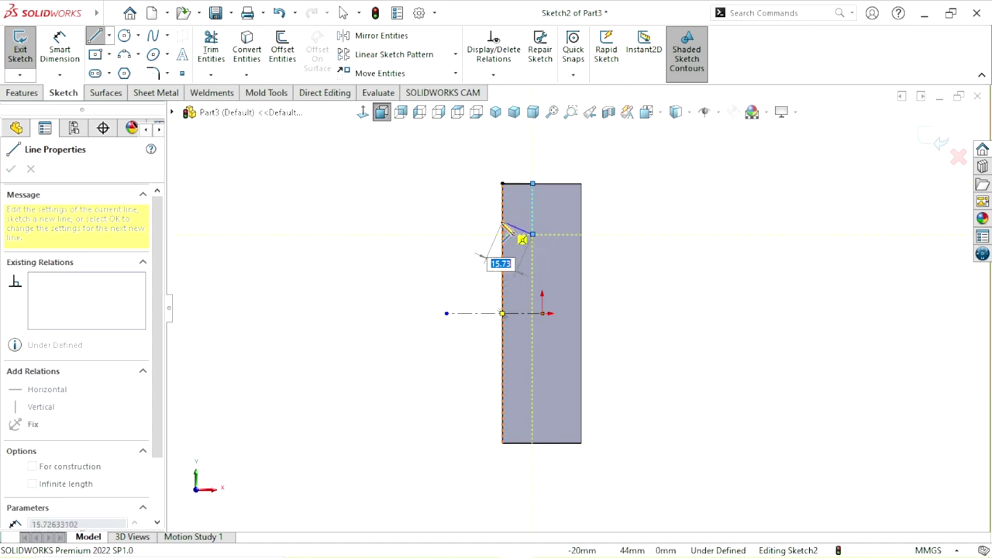
pyautogui.click(502, 221)
pyautogui.click(502, 183)
pyautogui.rightClick(362, 174)
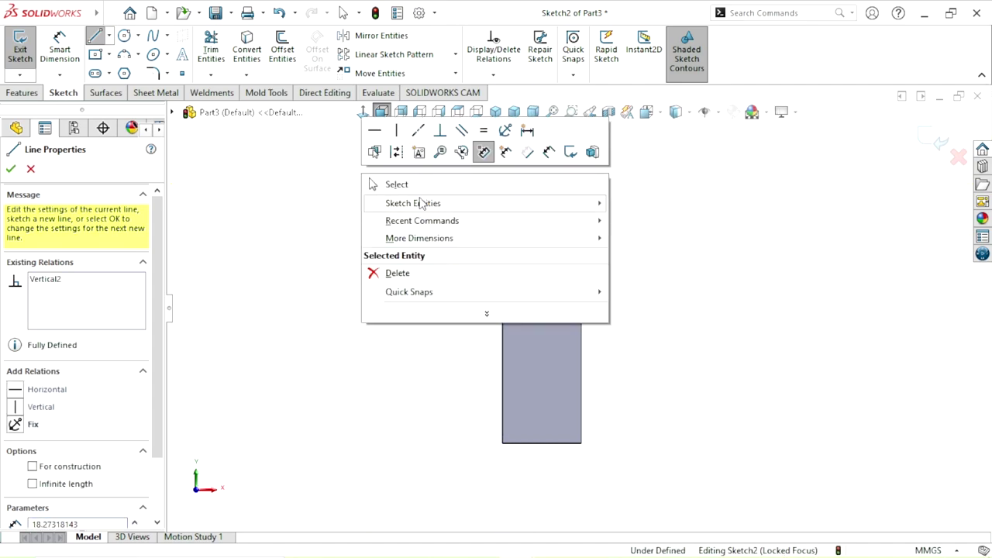
pyautogui.click(419, 181)
pyautogui.rightClick(391, 185)
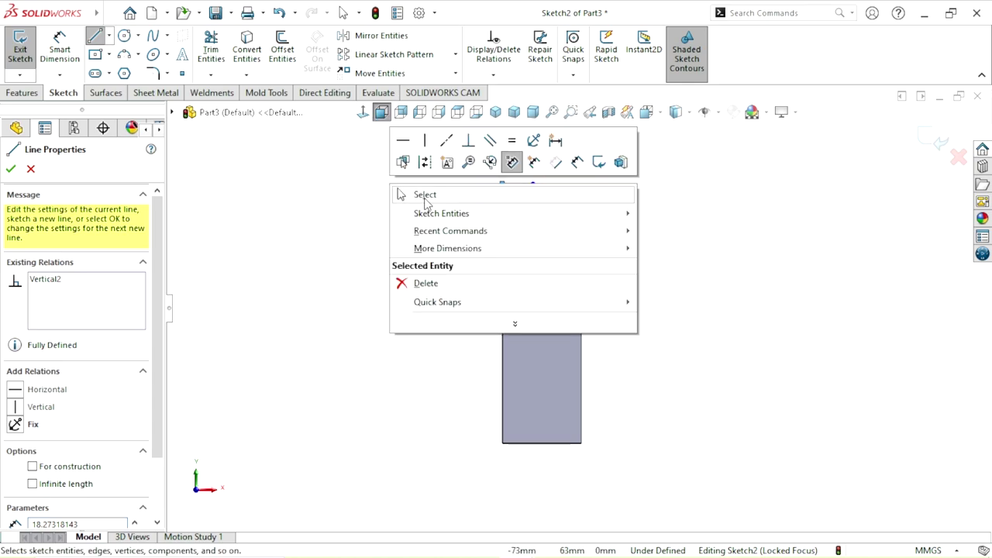
pyautogui.click(419, 194)
pyautogui.scroll(1, 573, 357)
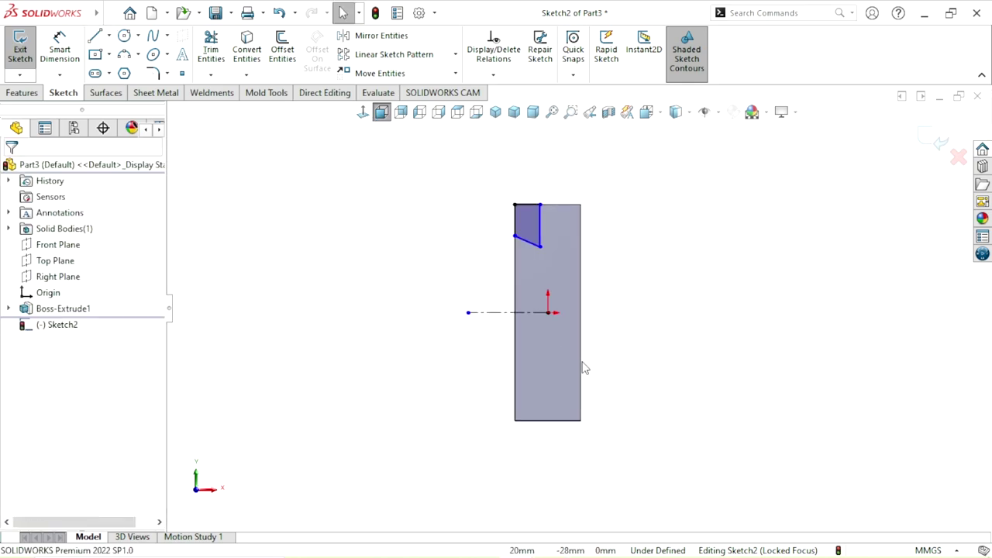
# Begin the lower notch outline along the bottom-left edge
pyautogui.click(95, 37)
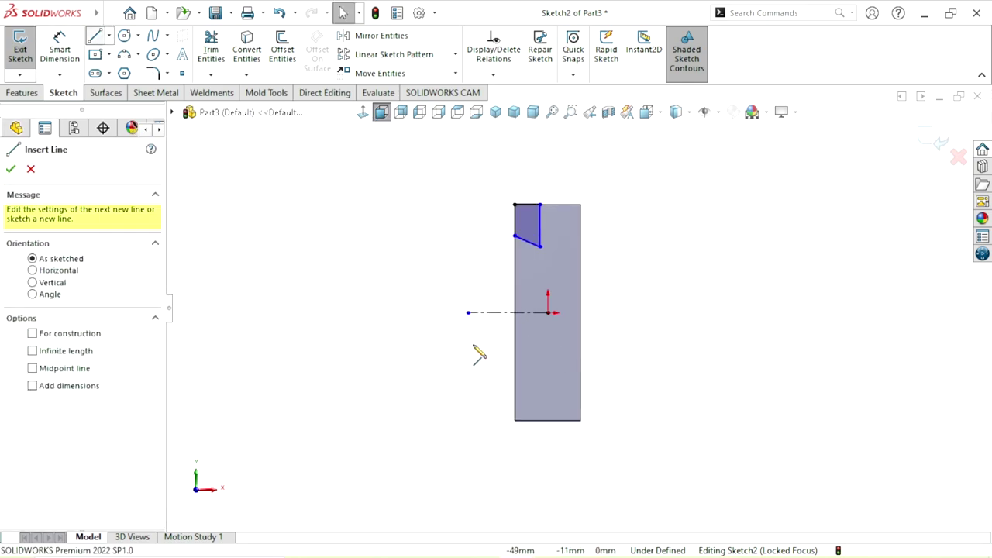
pyautogui.click(515, 422)
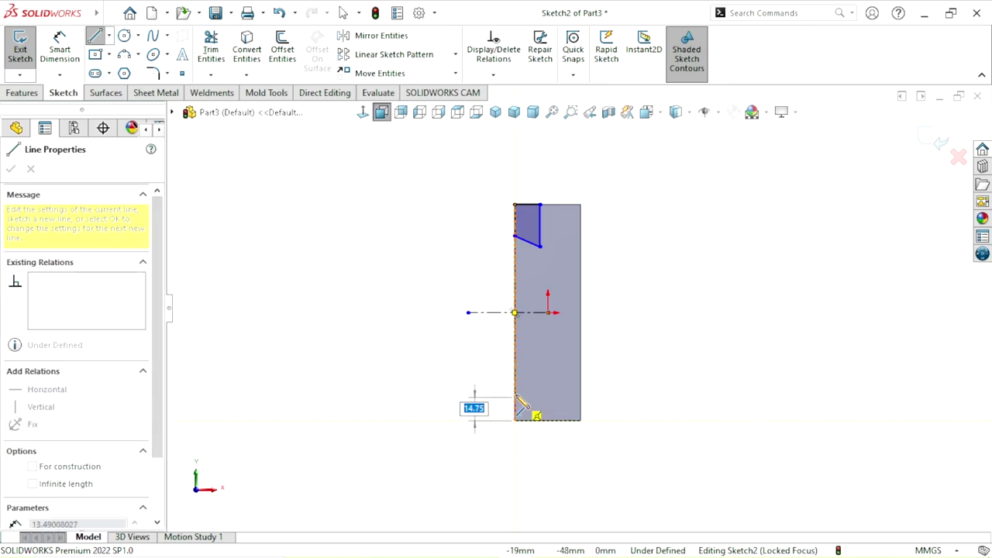
pyautogui.click(521, 397)
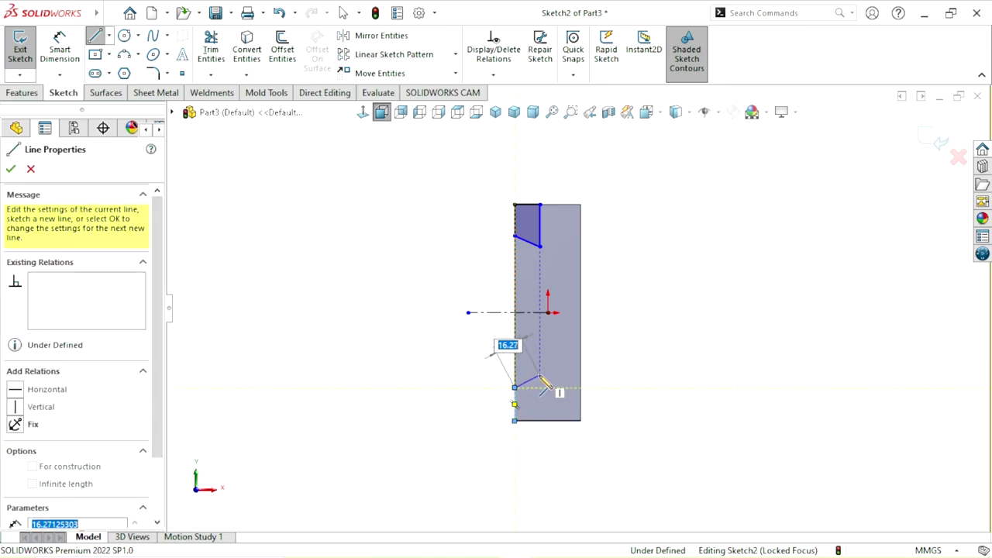
# Close the lower notch profile and dimension both notch widths to 17.80 mm
pyautogui.click(535, 423)
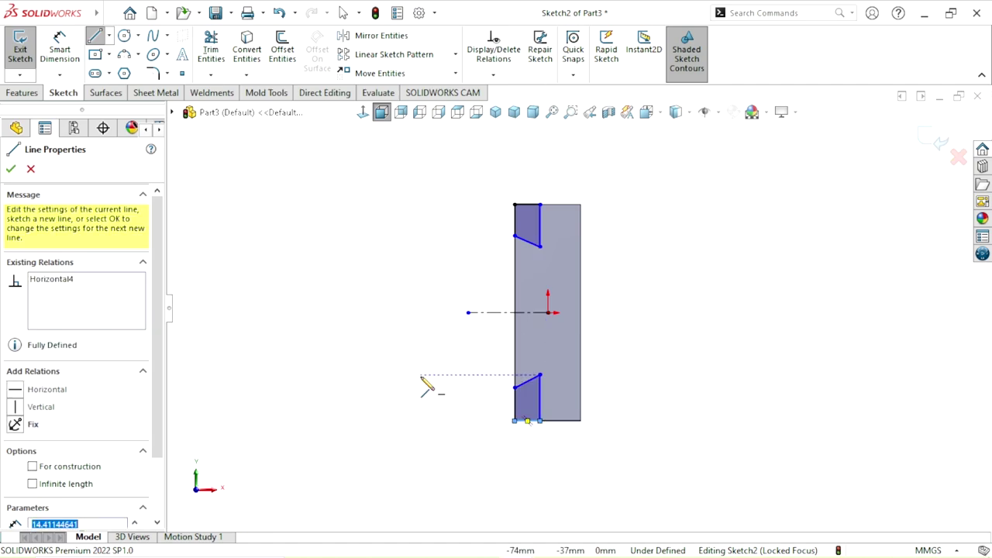
pyautogui.rightClick(423, 378)
pyautogui.click(452, 389)
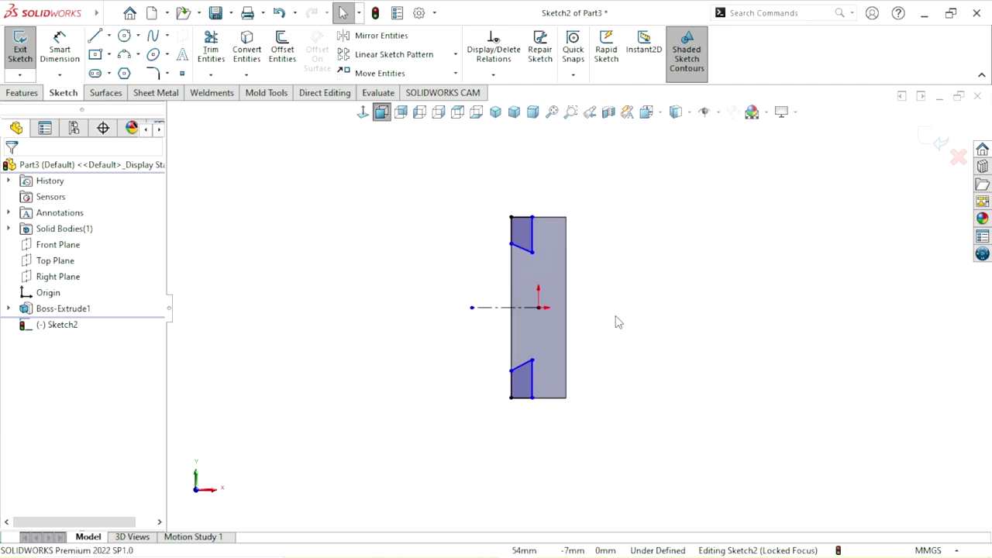
pyautogui.click(60, 40)
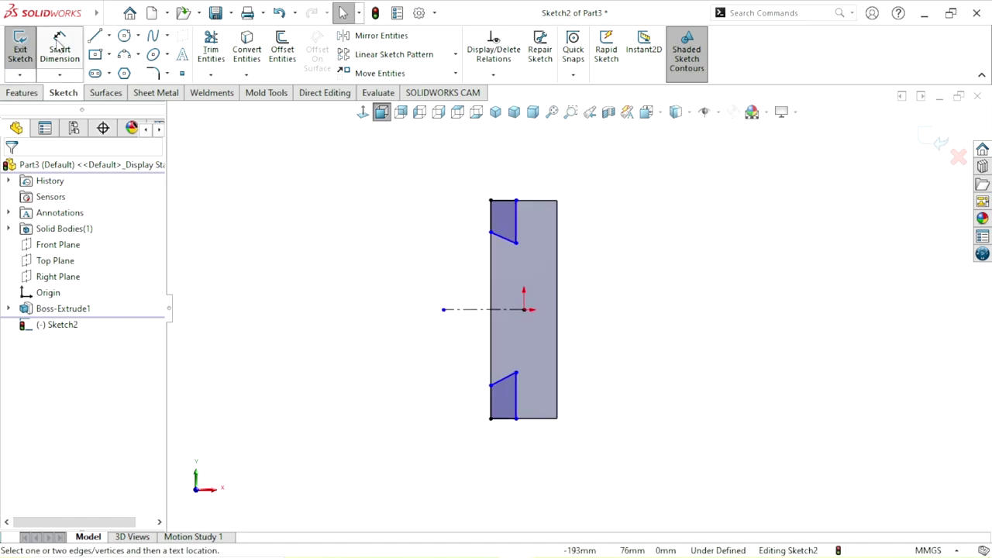
pyautogui.click(502, 201)
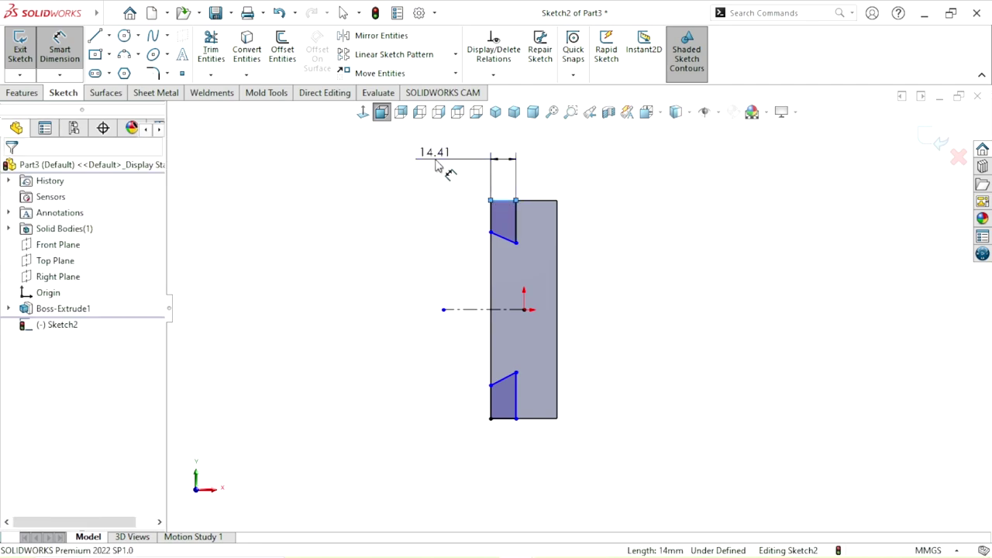
pyautogui.click(396, 174)
pyautogui.write('17')
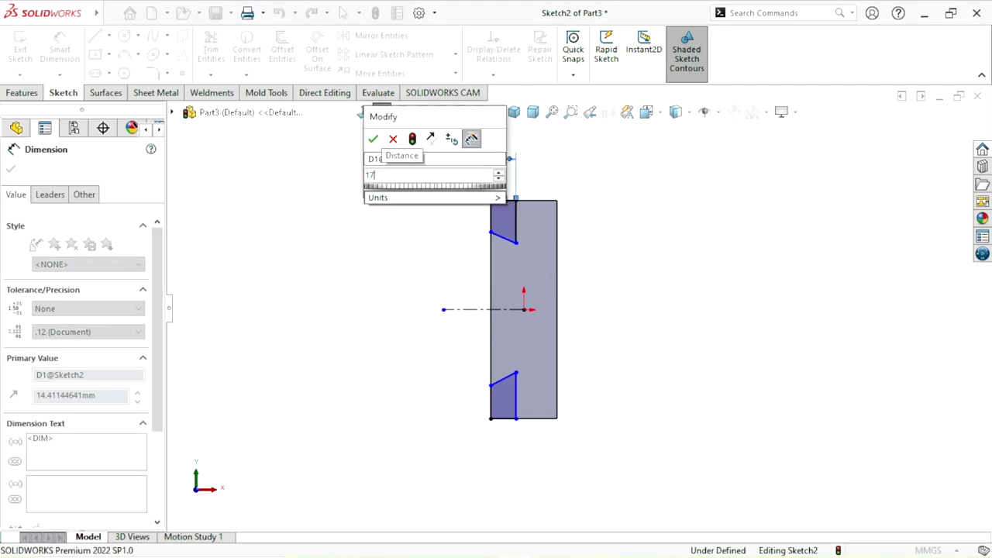
pyautogui.write('.8')
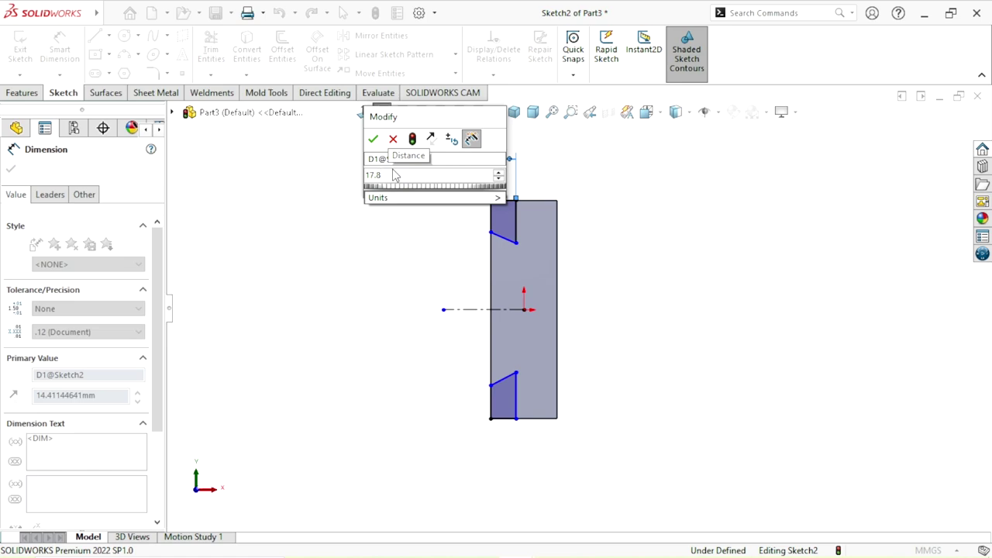
pyautogui.click(371, 139)
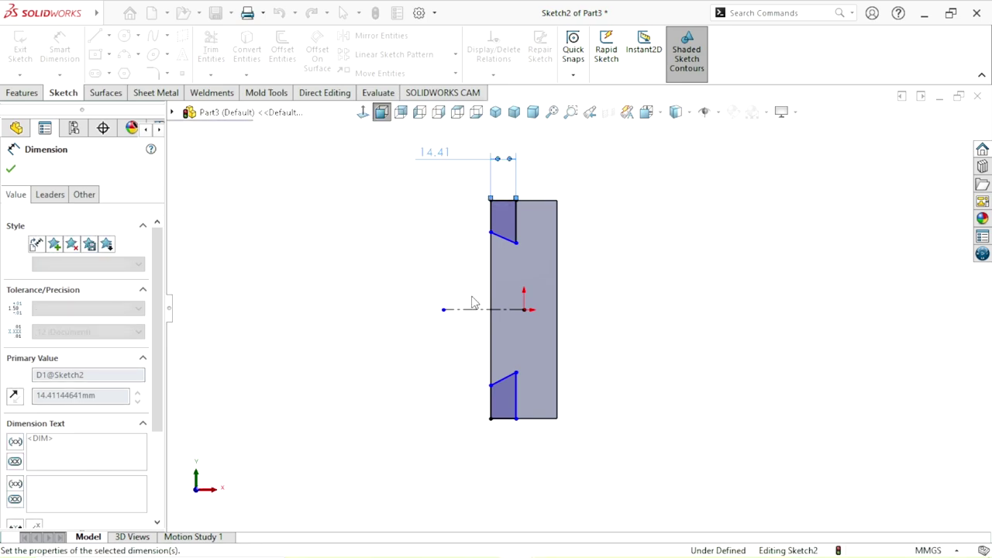
pyautogui.click(500, 426)
pyautogui.click(442, 462)
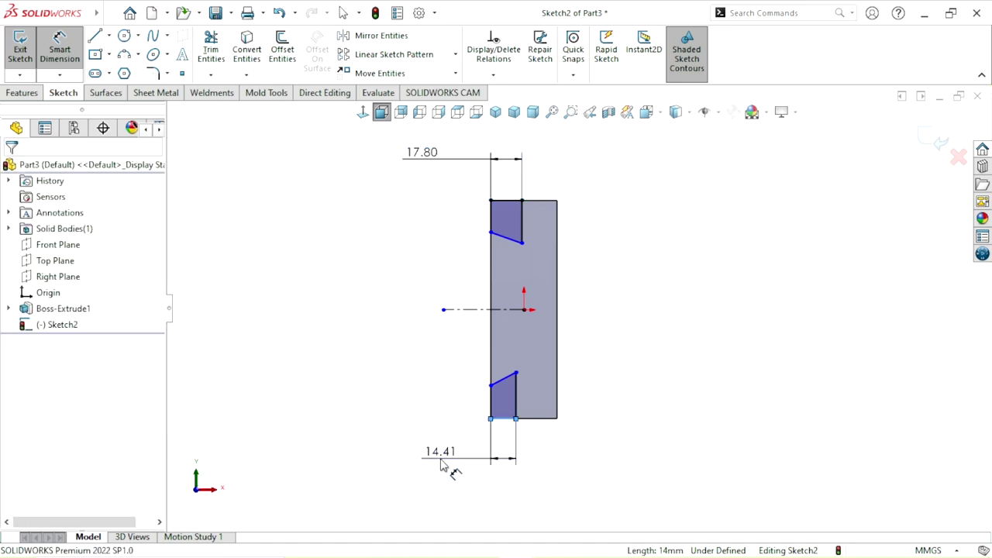
pyautogui.write('17.8')
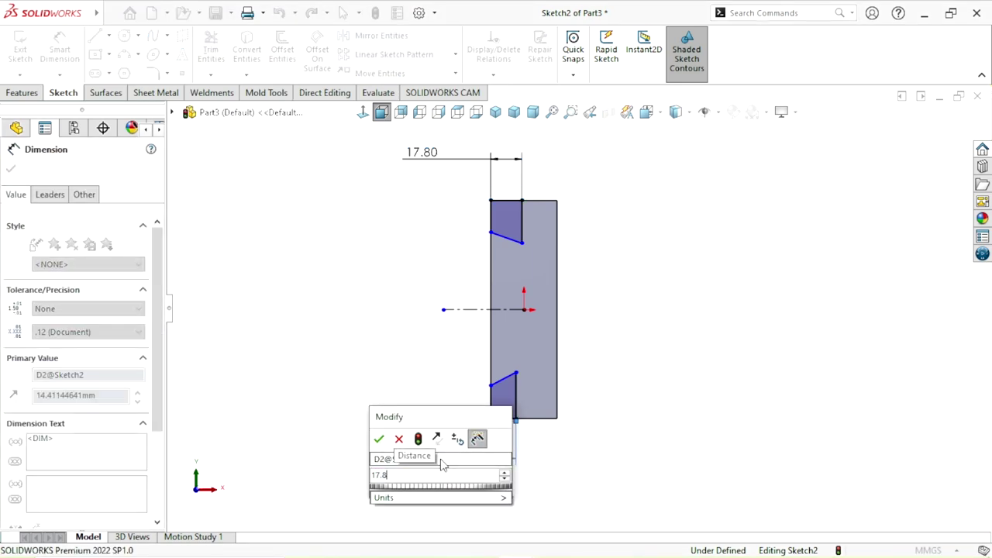
pyautogui.press('Return')
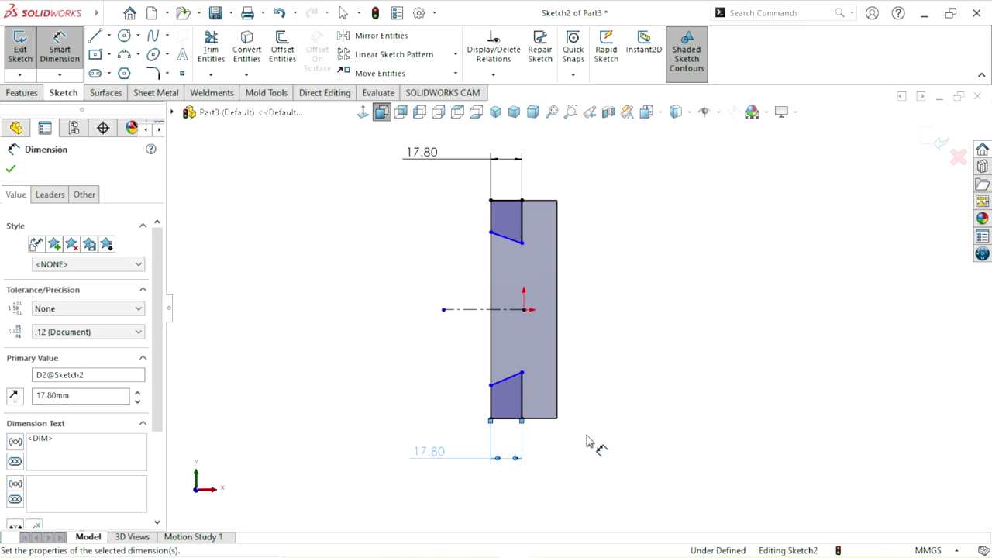
# Set the notch heights to 28.50 mm (top) and 23.50 mm (bottom)
pyautogui.scroll(-2, 554, 259)
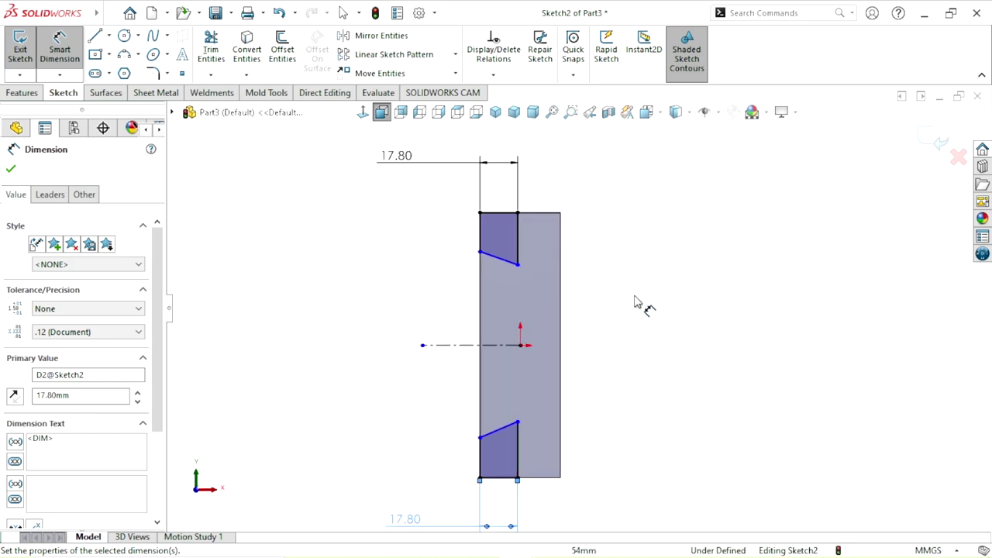
pyautogui.click(519, 252)
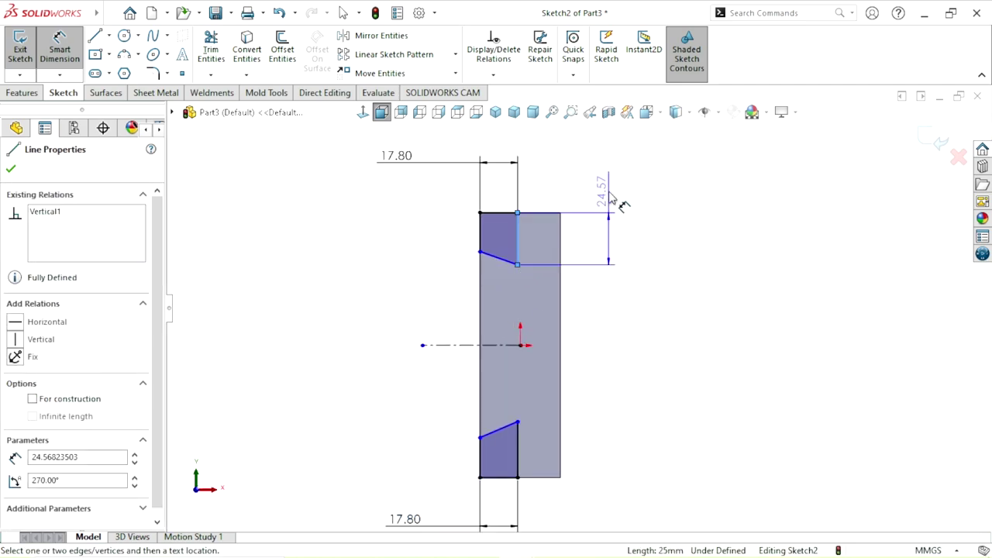
pyautogui.click(612, 200)
pyautogui.write('28.5')
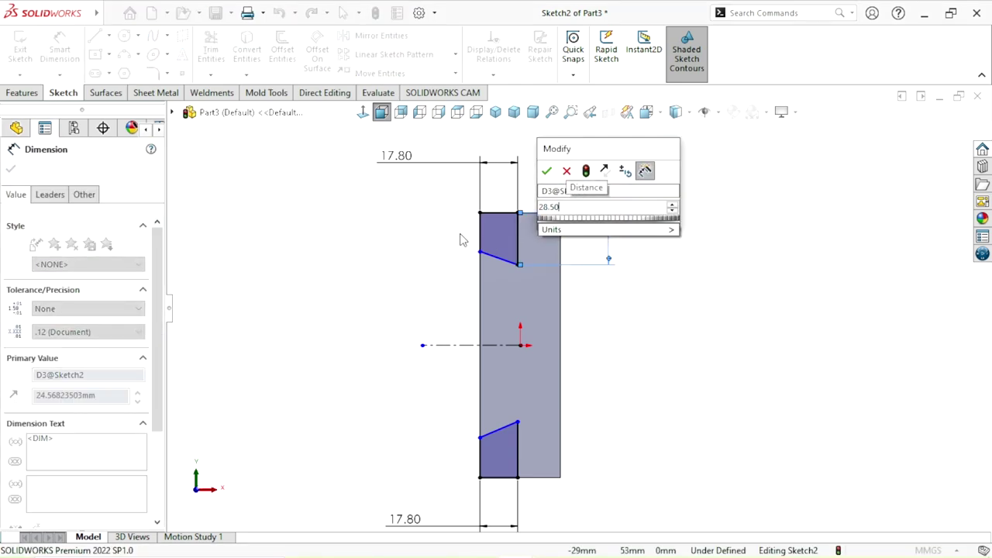
pyautogui.click(548, 170)
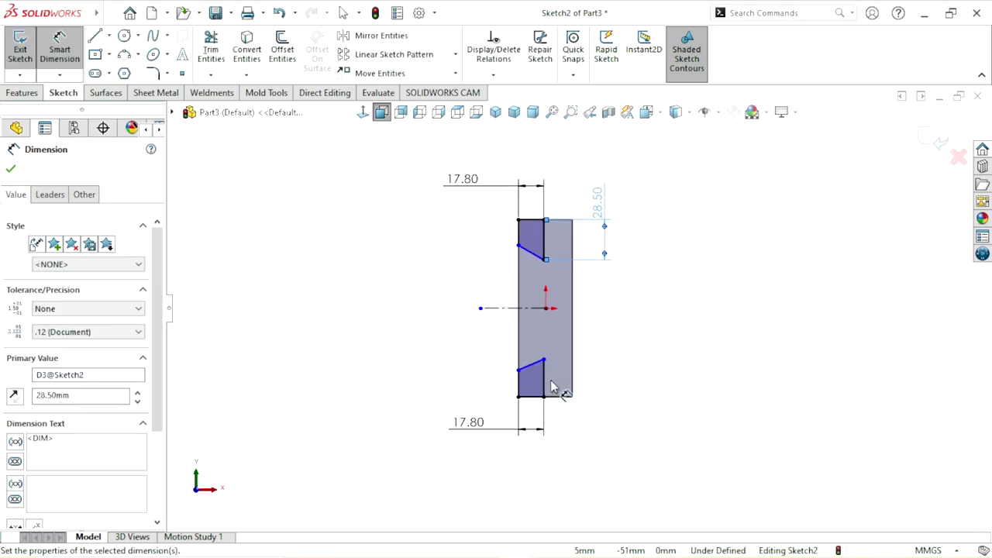
pyautogui.click(544, 380)
pyautogui.click(614, 355)
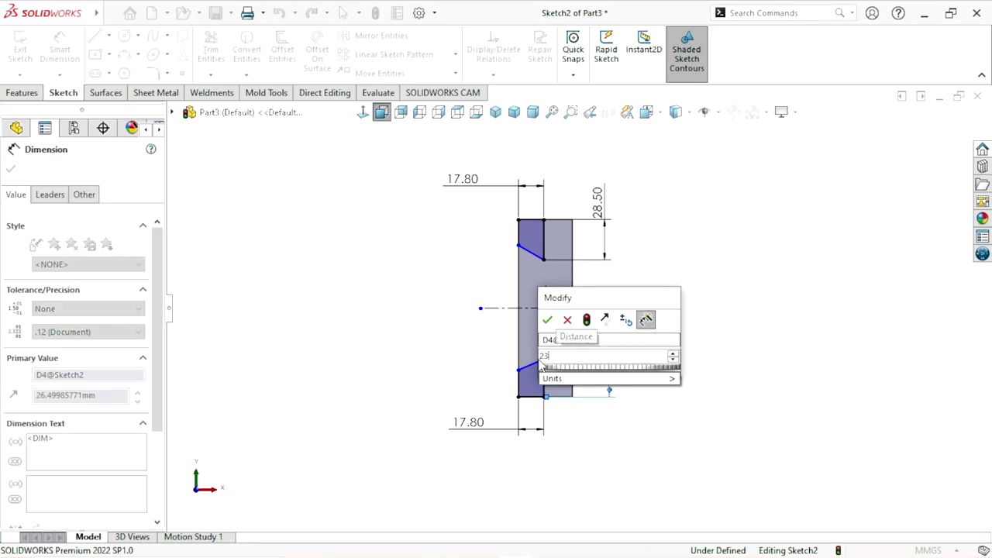
pyautogui.write('23.50')
pyautogui.press('Return')
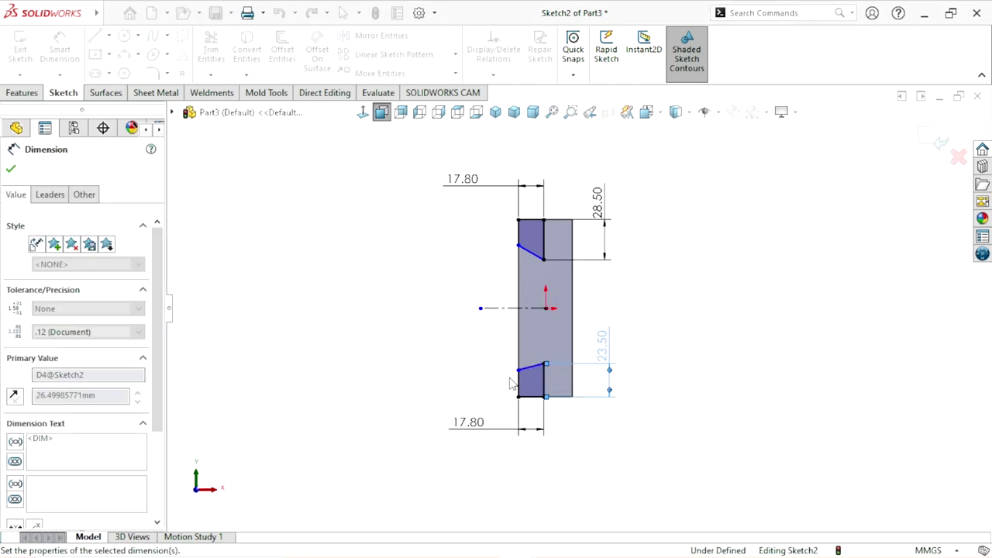
# Dimension the profiles' left edges to 15.00 and 20.00 mm, fully defining Sketch2
pyautogui.scroll(-2, 565, 411)
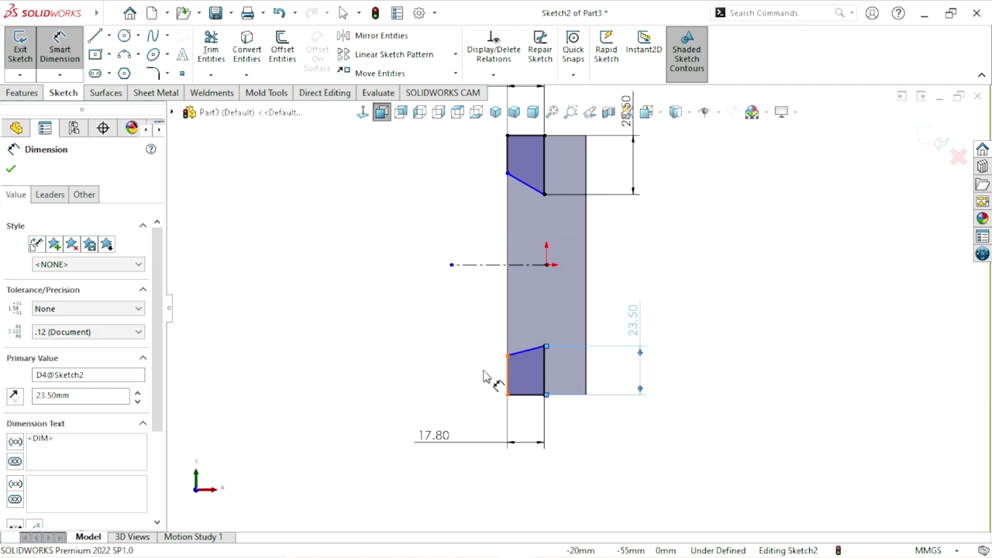
pyautogui.click(507, 377)
pyautogui.click(465, 343)
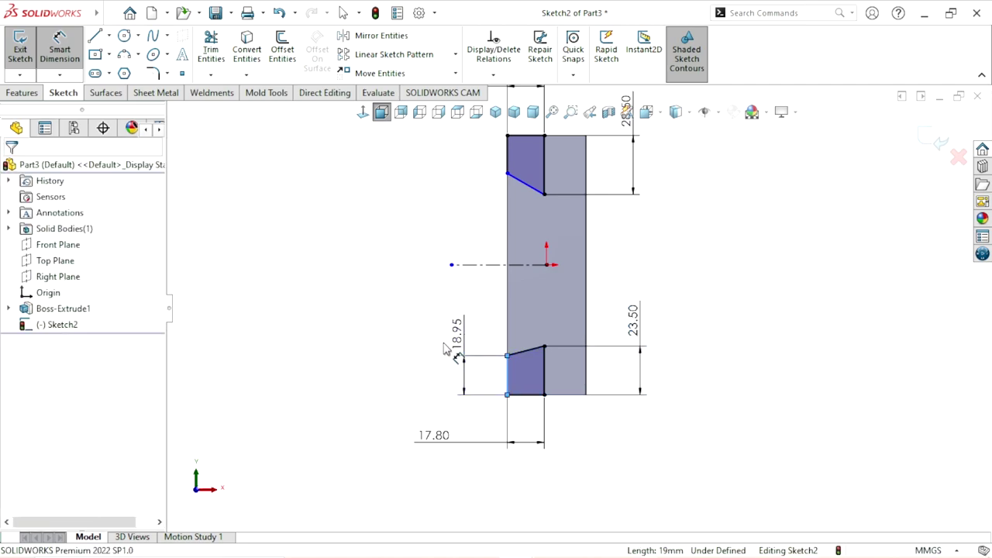
pyautogui.write('15')
pyautogui.press('Return')
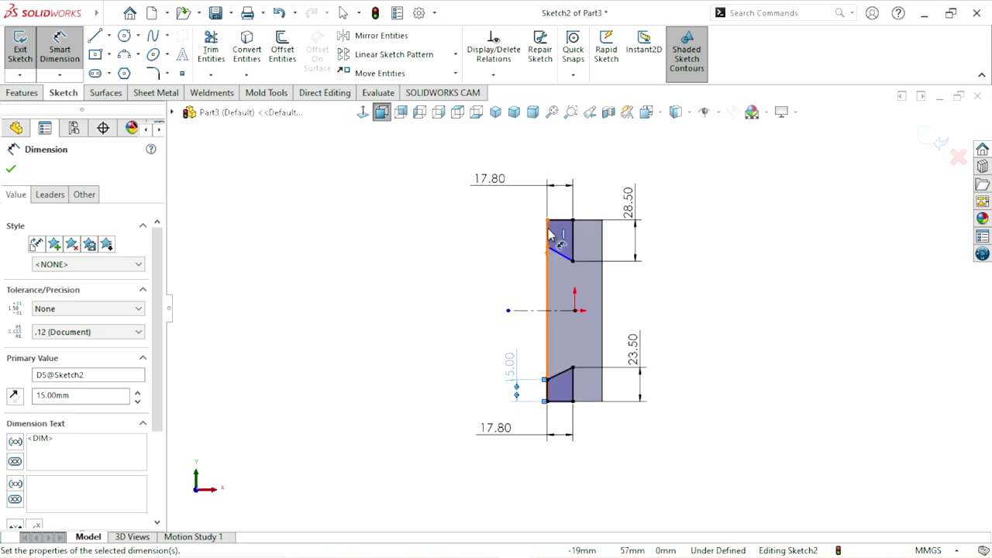
pyautogui.click(548, 233)
pyautogui.click(496, 260)
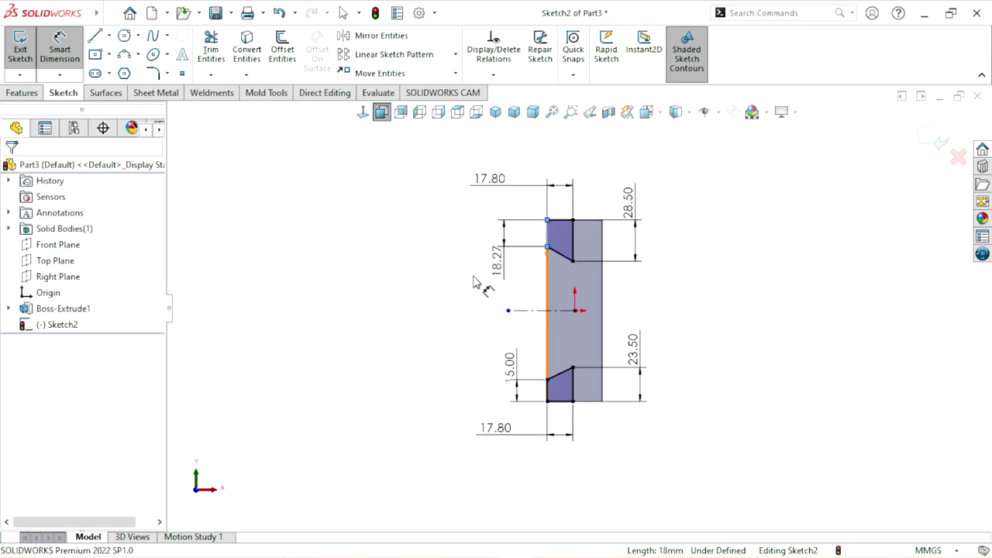
pyautogui.click(476, 282)
pyautogui.press('Return')
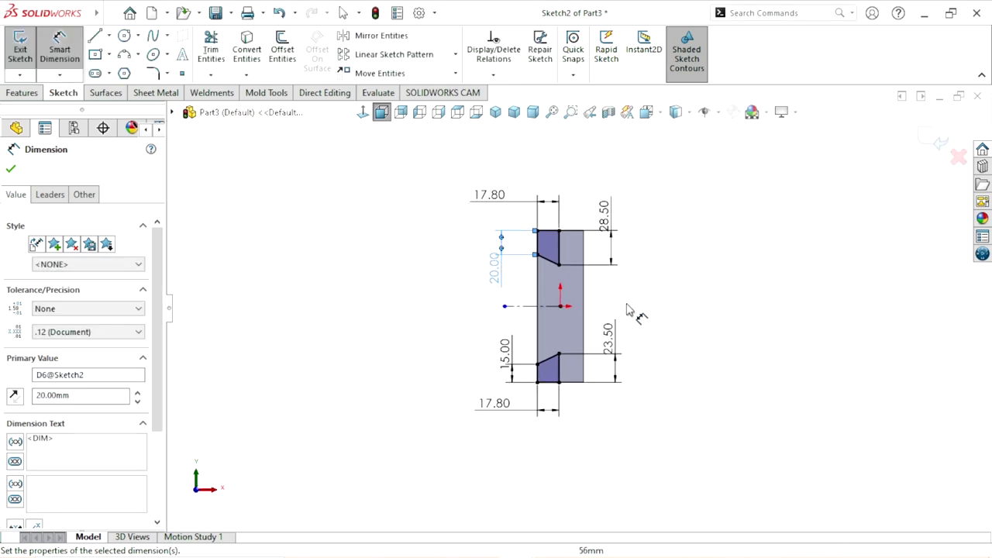
pyautogui.scroll(-2, 612, 305)
pyautogui.click(477, 332)
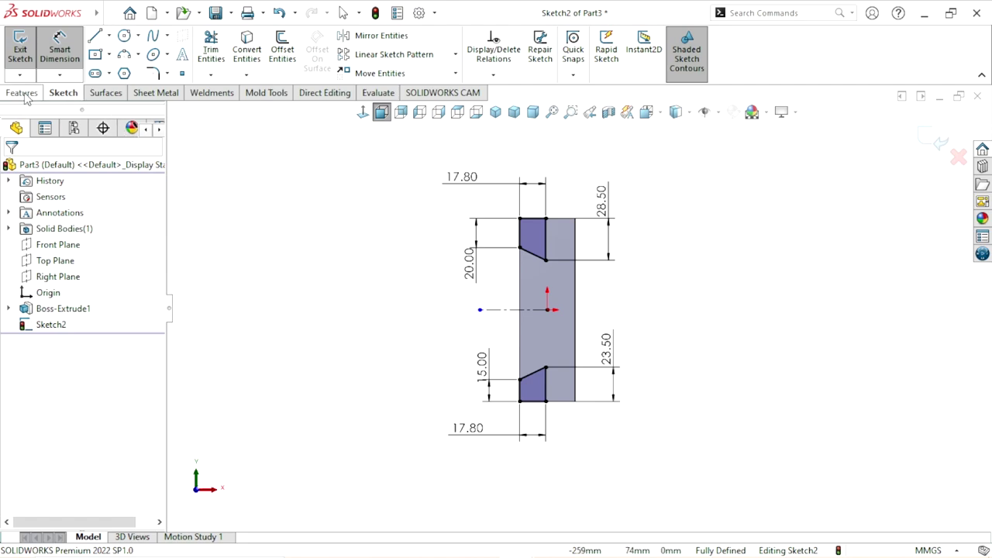
# Cut both notch profiles Through All as Cut-Extrude1 and orbit to inspect the result
pyautogui.click(23, 92)
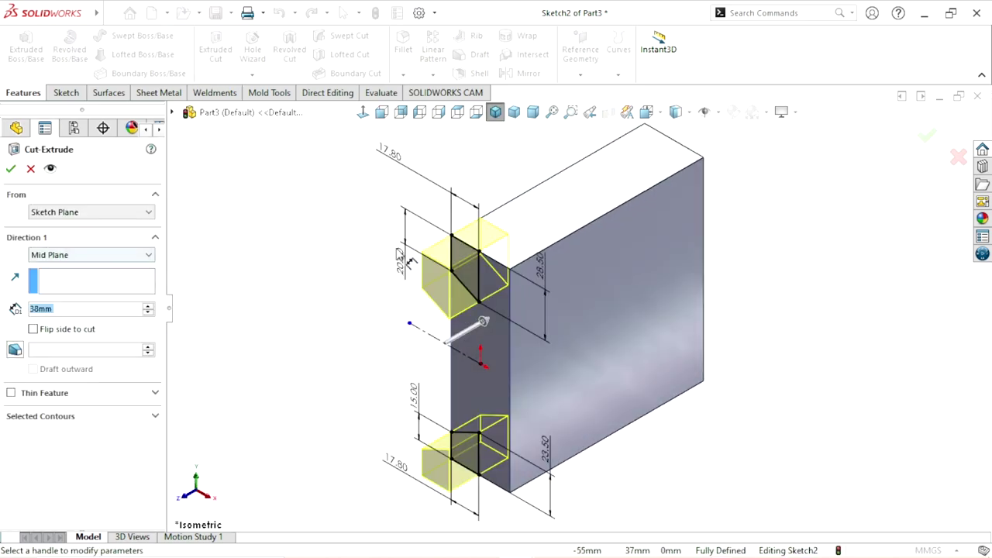
pyautogui.click(118, 256)
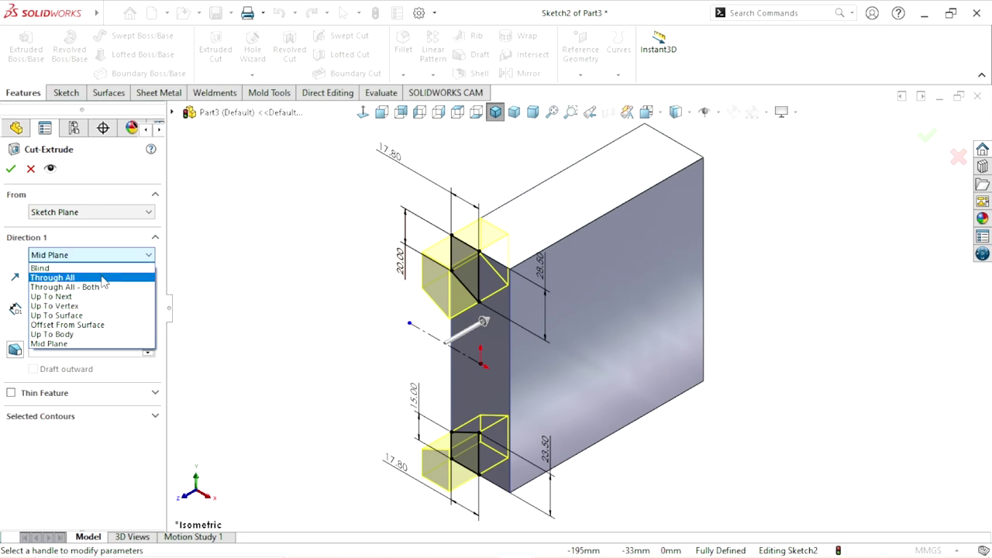
pyautogui.click(106, 278)
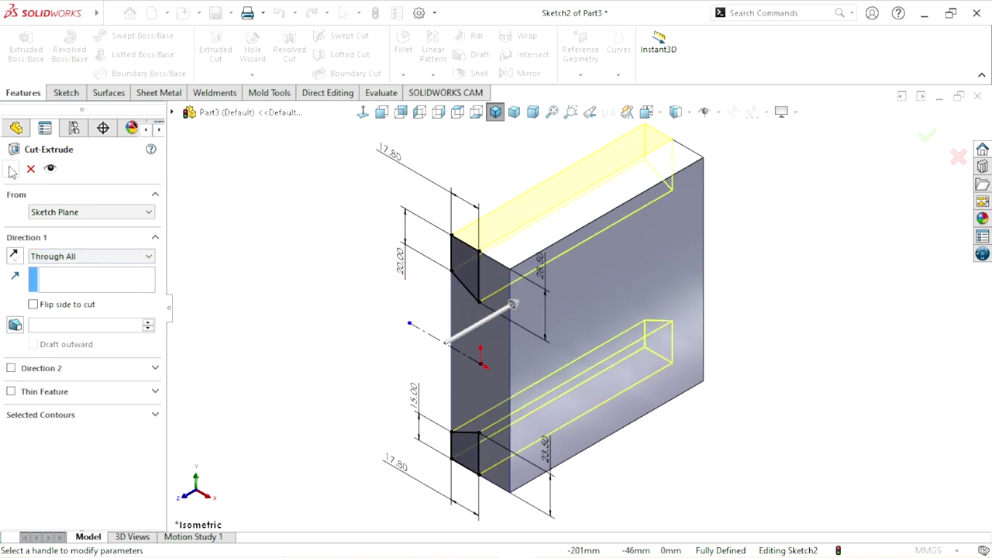
pyautogui.click(13, 169)
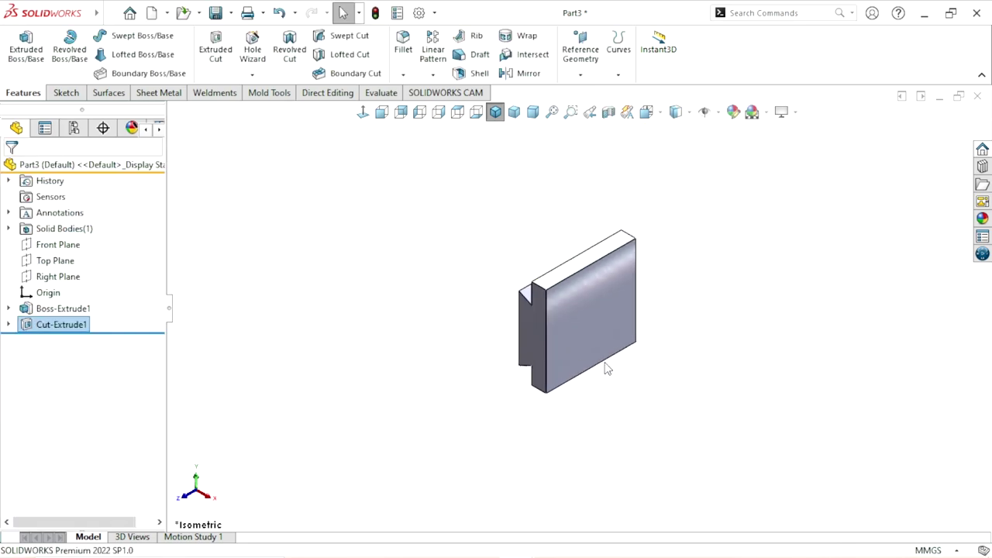
pyautogui.moveTo(608, 369)
pyautogui.mouseDown(button='middle')
pyautogui.moveTo(700, 288)
pyautogui.moveTo(665, 410)
pyautogui.moveTo(798, 437)
pyautogui.moveTo(721, 364)
pyautogui.moveTo(693, 476)
pyautogui.moveTo(633, 336)
pyautogui.moveTo(598, 377)
pyautogui.moveTo(568, 378)
pyautogui.moveTo(576, 419)
pyautogui.mouseUp(button='middle')
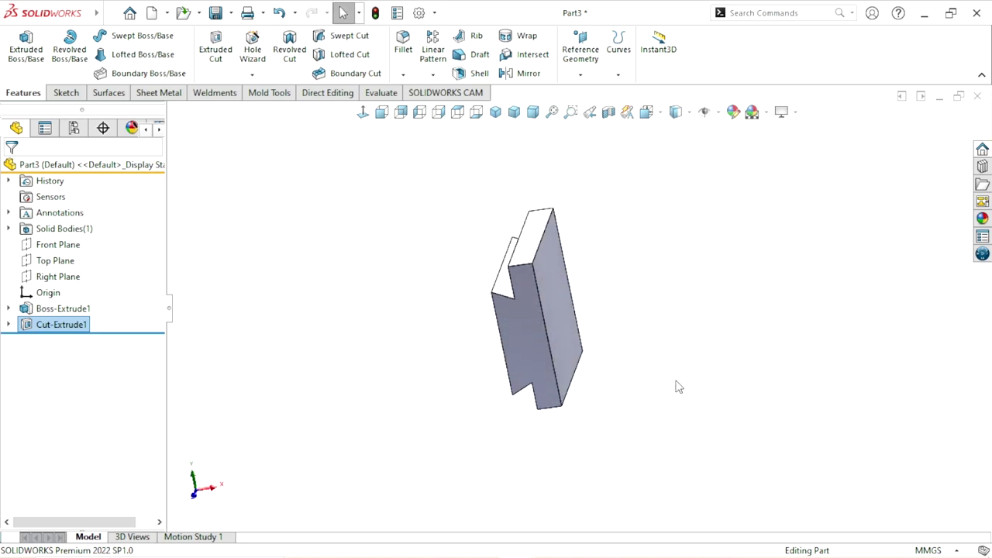
# Edit Sketch2 and draw a corner rectangle over the left edge, made symmetric about the centerline
pyautogui.click(12, 326)
pyautogui.click(56, 341)
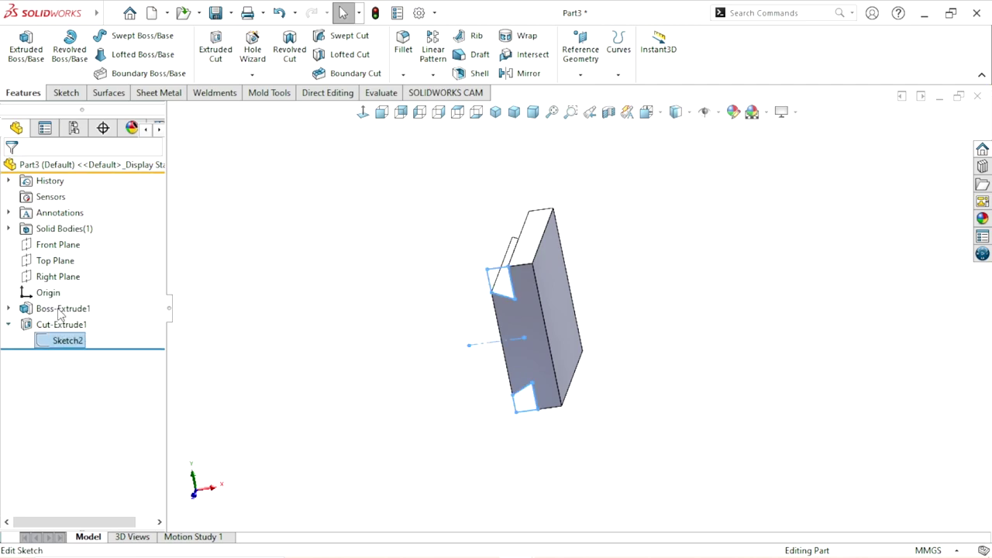
pyautogui.click(61, 312)
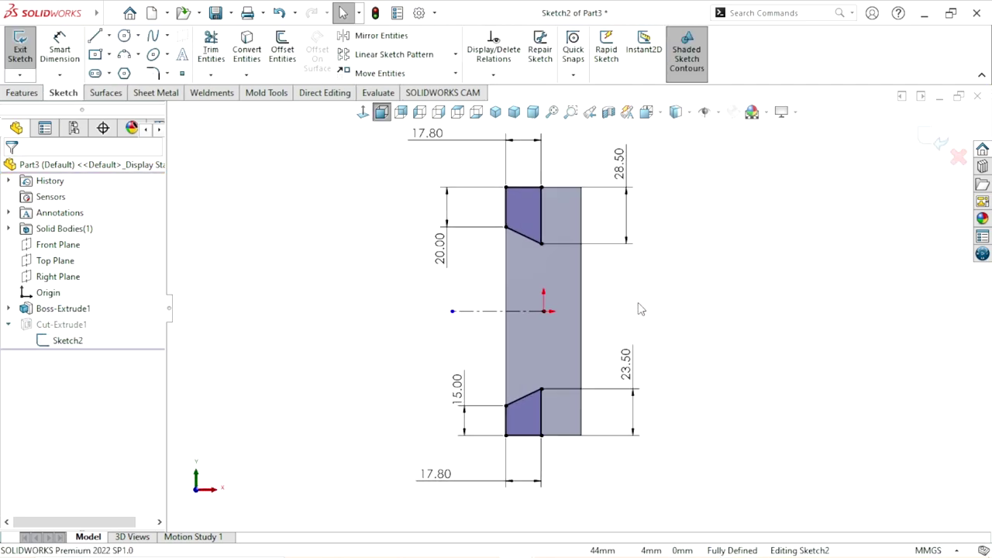
pyautogui.click(110, 54)
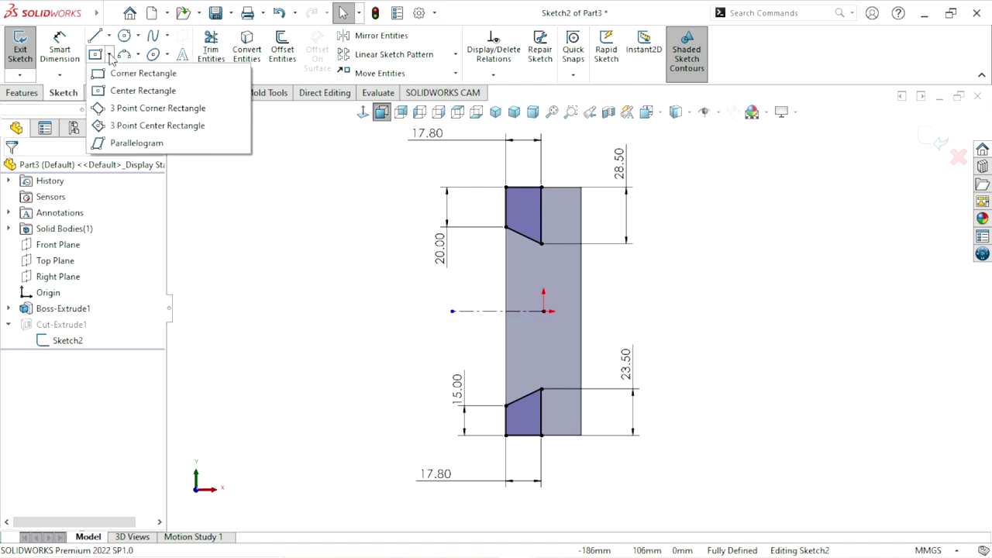
pyautogui.click(124, 74)
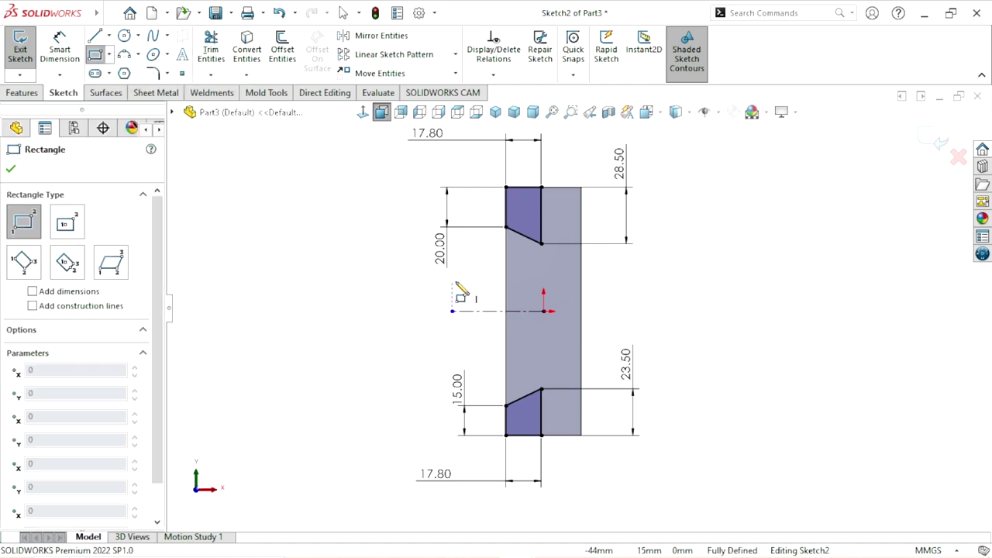
pyautogui.click(536, 356)
pyautogui.rightClick(653, 306)
pyautogui.click(697, 314)
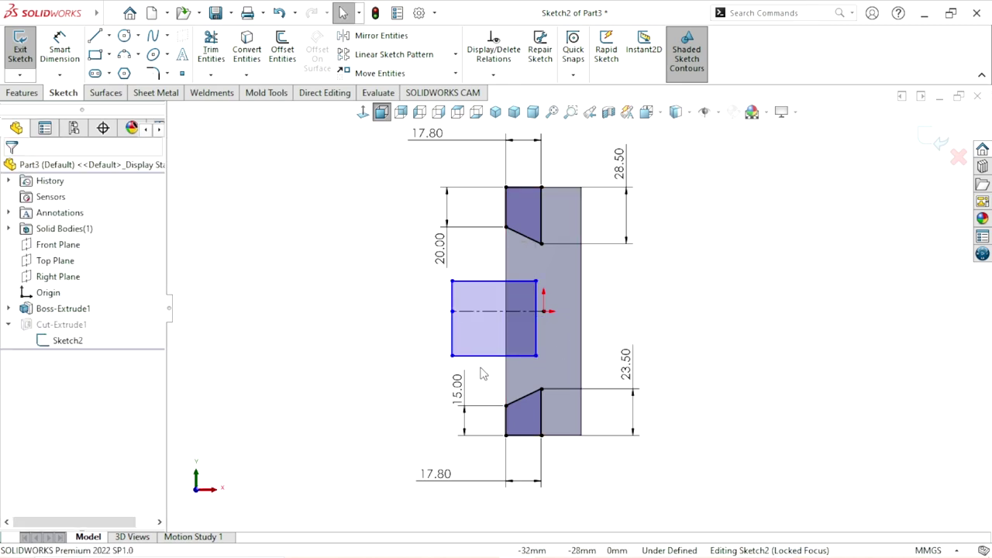
pyautogui.moveTo(488, 374); pyautogui.dragTo(476, 258)
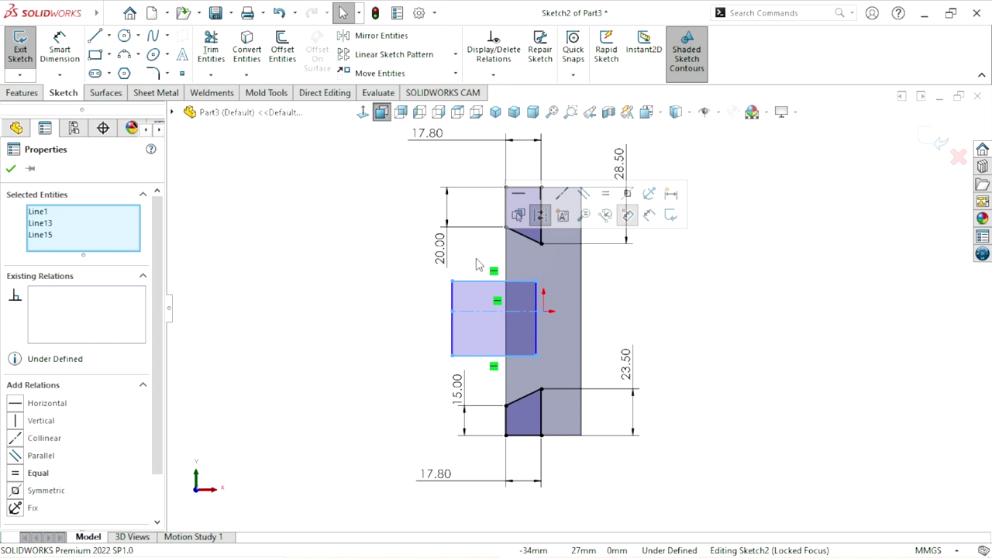
pyautogui.click(628, 195)
pyautogui.click(764, 351)
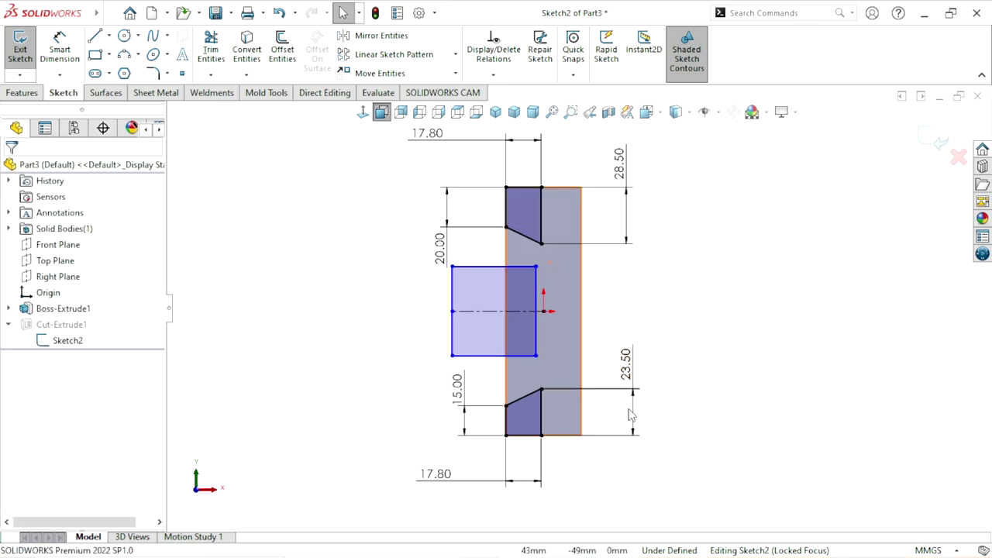
# Dimension the rectangle's height to 50 mm and its distance from the block's right edge
pyautogui.scroll(-2, 571, 325)
pyautogui.click(55, 65)
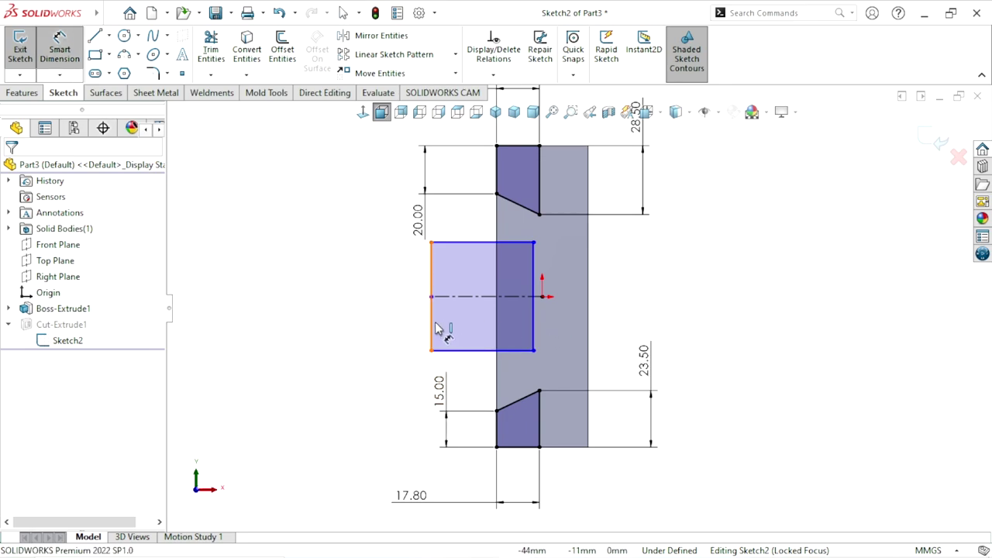
pyautogui.click(431, 326)
pyautogui.click(332, 289)
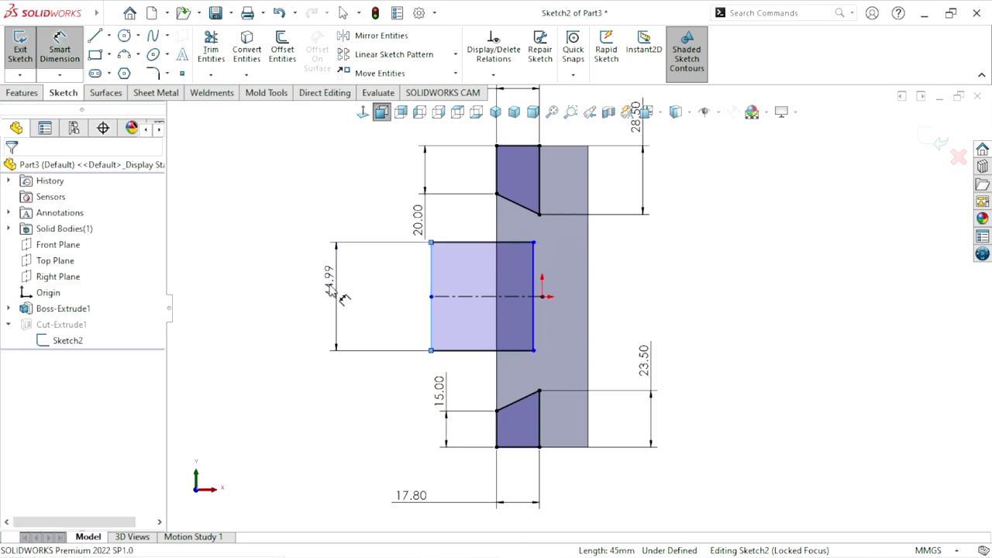
pyautogui.write('50')
pyautogui.press('Return')
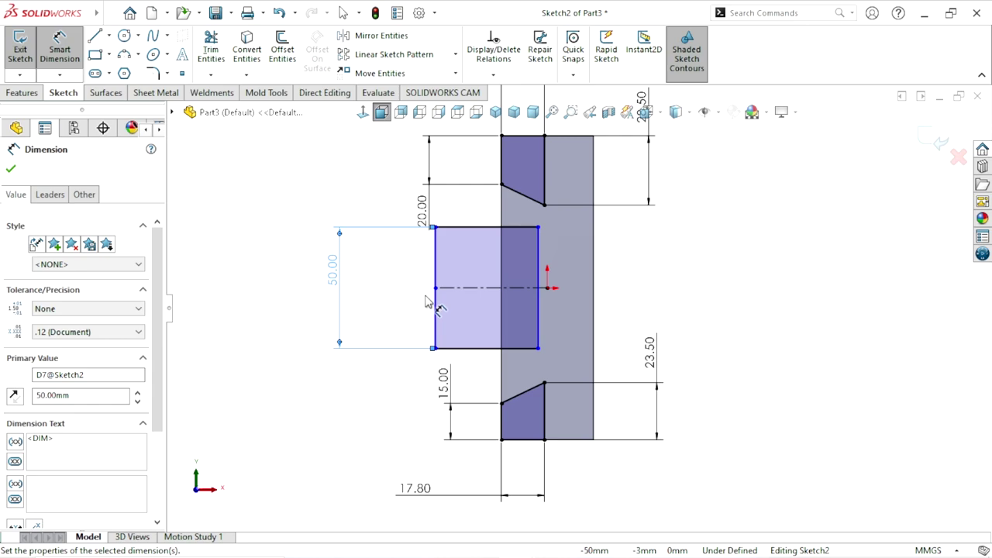
pyautogui.scroll(-1, 496, 287)
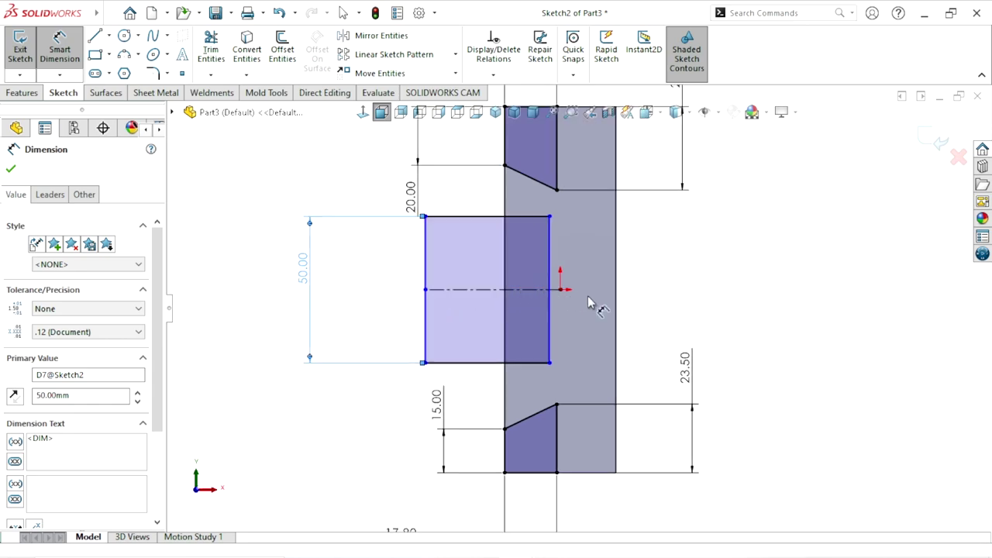
pyautogui.click(551, 268)
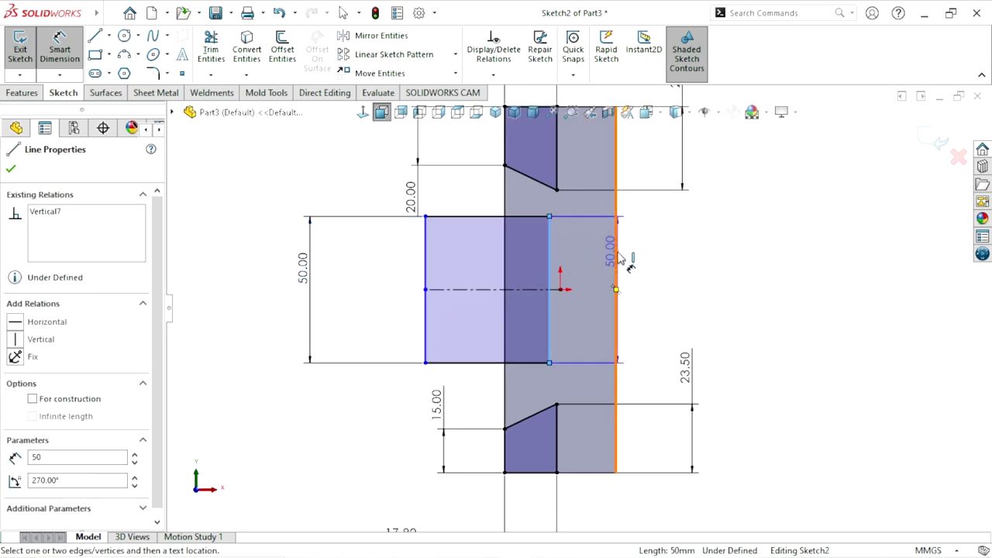
pyautogui.click(618, 258)
pyautogui.click(568, 310)
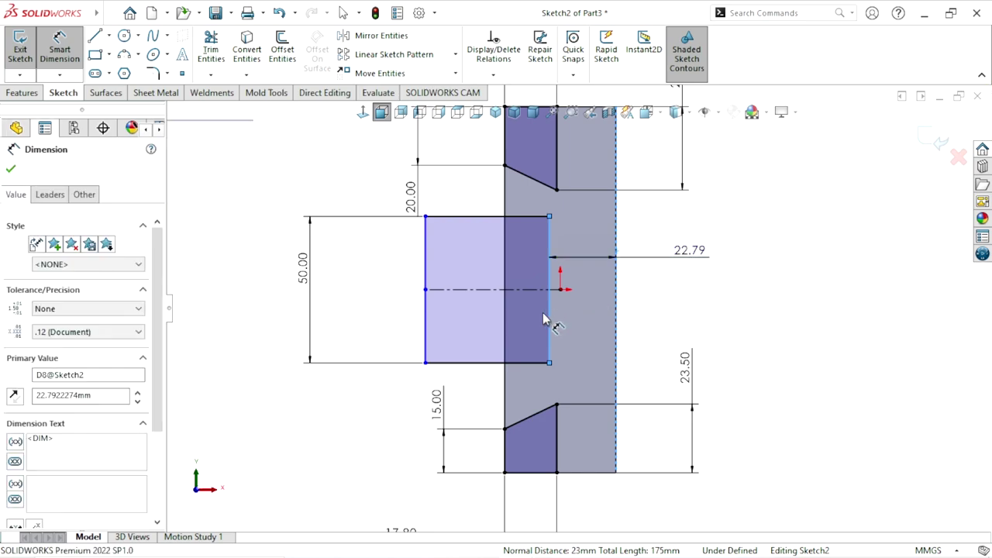
pyautogui.write('20')
pyautogui.press('Return')
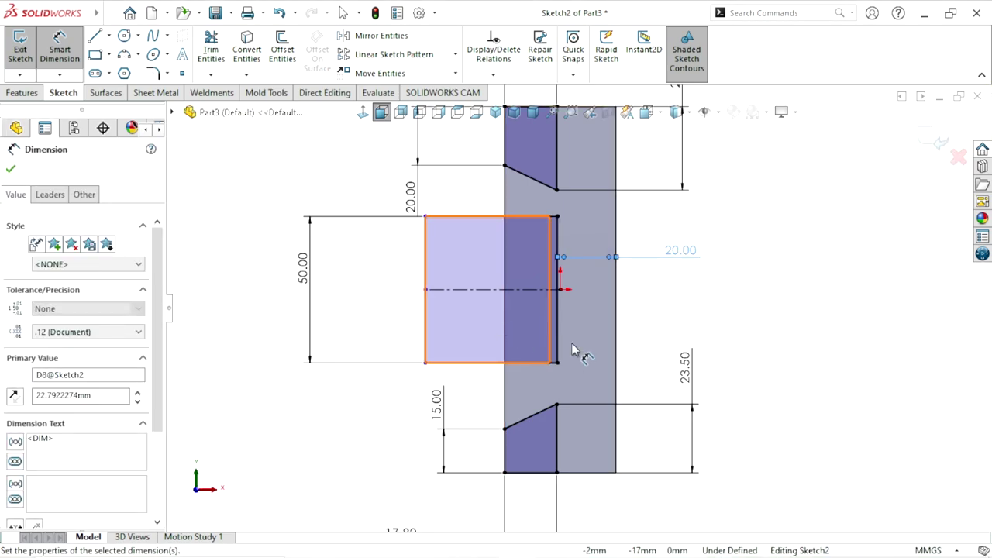
pyautogui.click(766, 318)
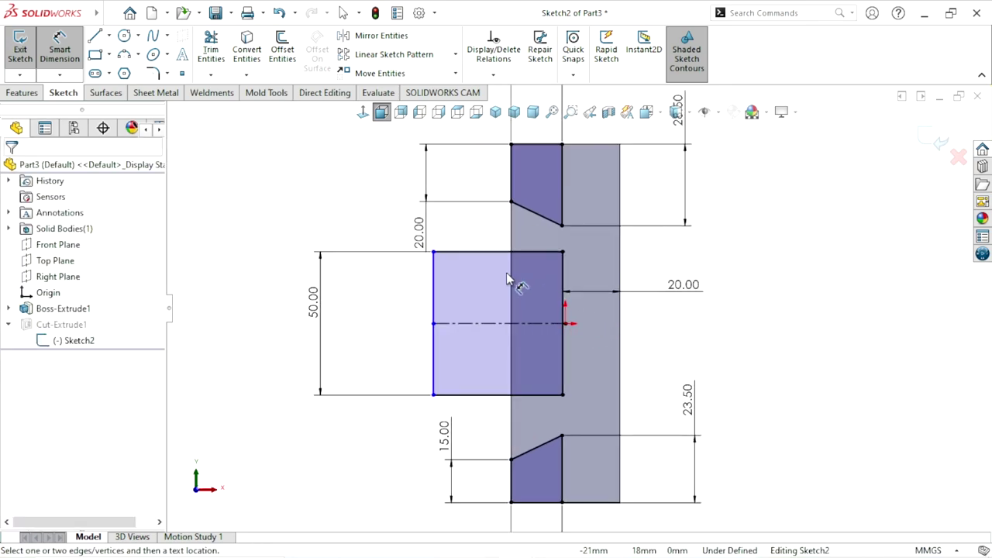
# Dimension the rectangle's top edge to 25 mm, then exit the sketch so the cut rebuilds
pyautogui.click(491, 252)
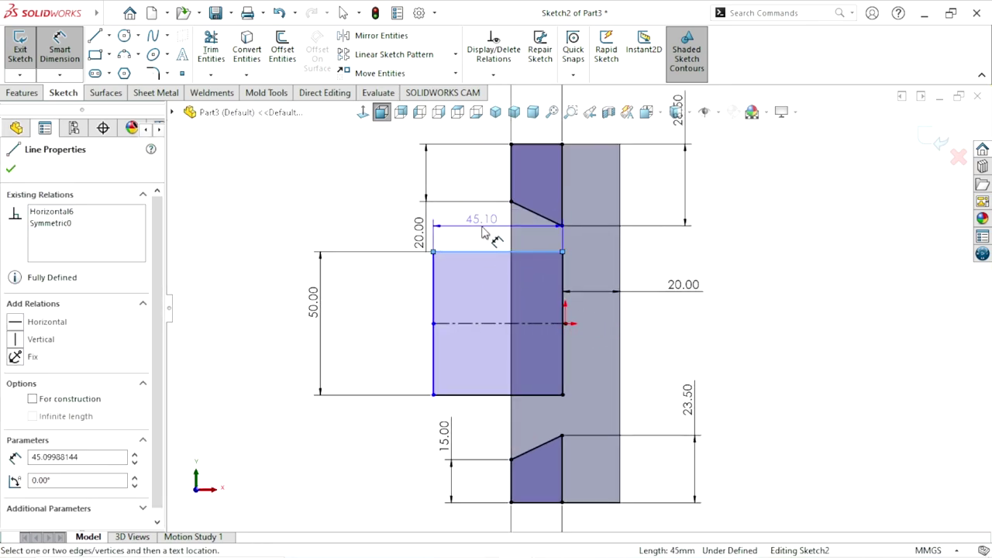
pyautogui.click(481, 240)
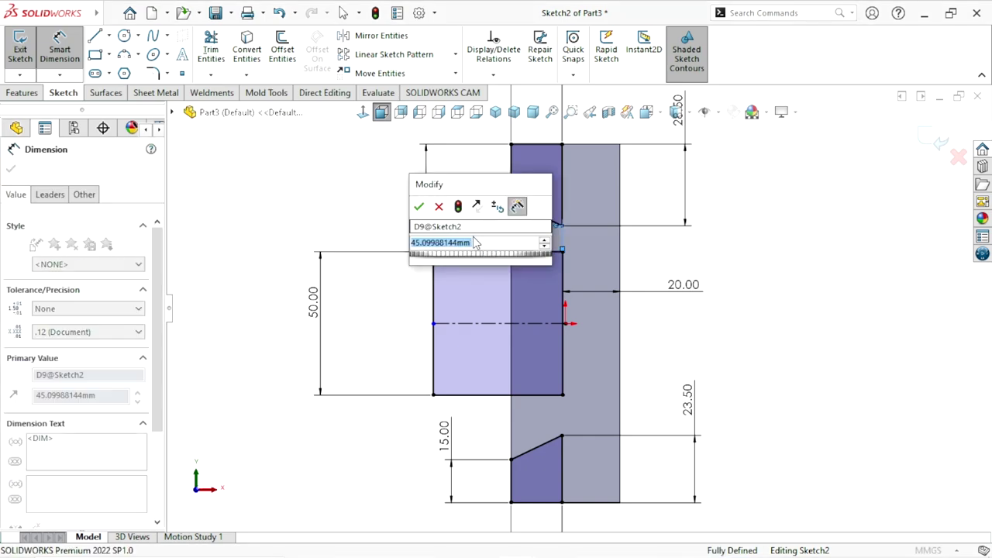
pyautogui.write('25')
pyautogui.press('Return')
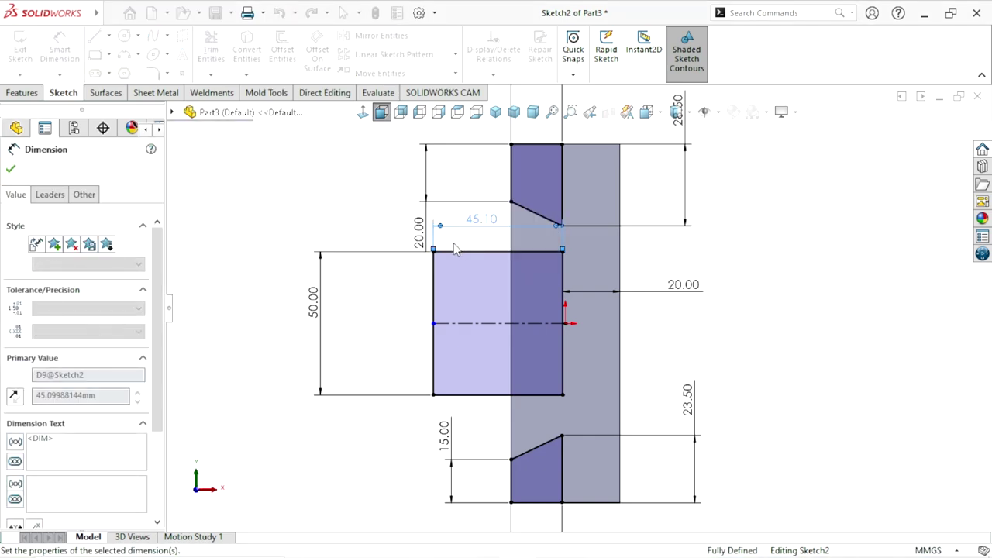
pyautogui.press('Escape')
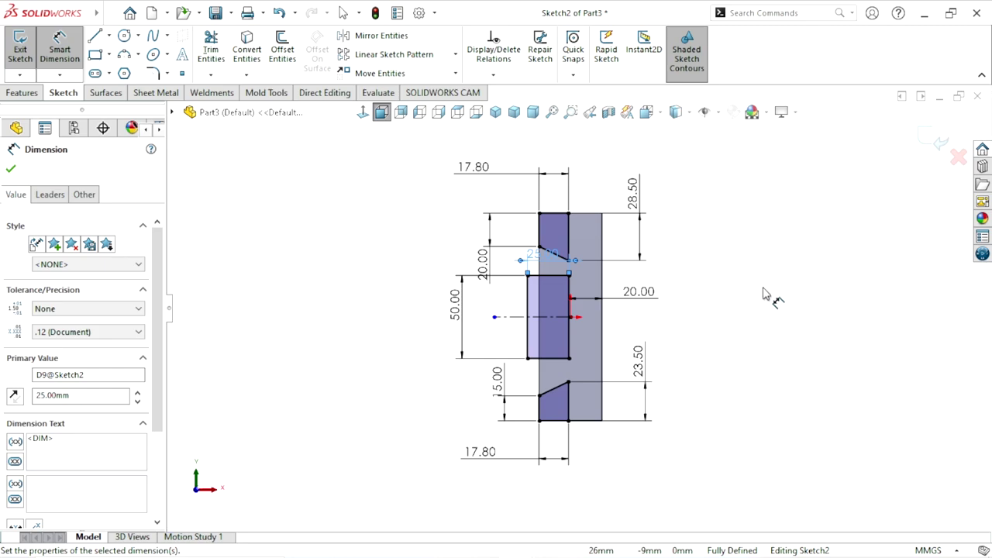
pyautogui.click(941, 143)
pyautogui.moveTo(600, 306)
pyautogui.mouseDown(button='middle')
pyautogui.moveTo(700, 301)
pyautogui.moveTo(525, 377)
pyautogui.moveTo(698, 421)
pyautogui.moveTo(740, 303)
pyautogui.moveTo(587, 397)
pyautogui.moveTo(531, 395)
pyautogui.moveTo(636, 348)
pyautogui.moveTo(664, 271)
pyautogui.moveTo(630, 354)
pyautogui.mouseUp(button='middle')
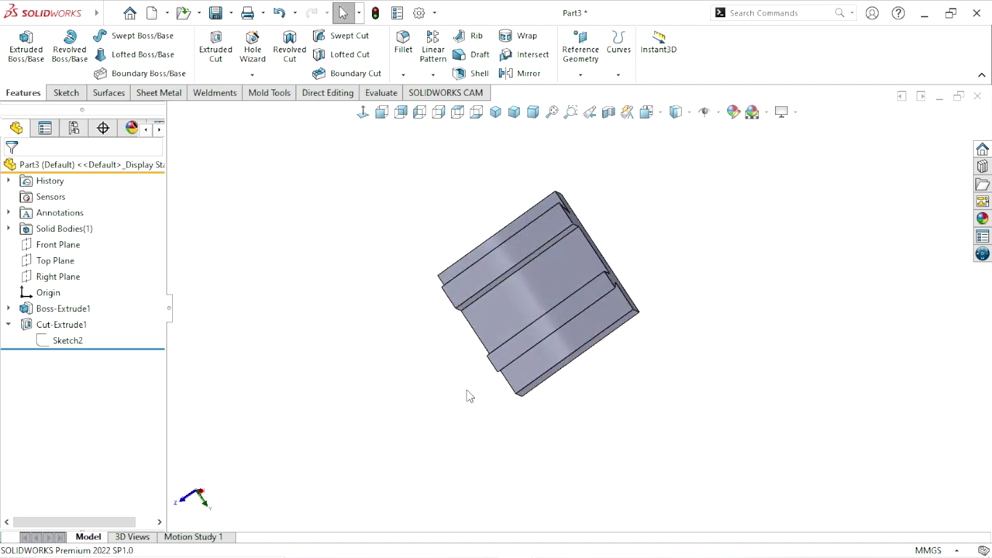
pyautogui.moveTo(469, 396)
pyautogui.mouseDown(button='middle')
pyautogui.moveTo(414, 287)
pyautogui.moveTo(549, 261)
pyautogui.moveTo(512, 376)
pyautogui.moveTo(525, 397)
pyautogui.mouseUp(button='middle')
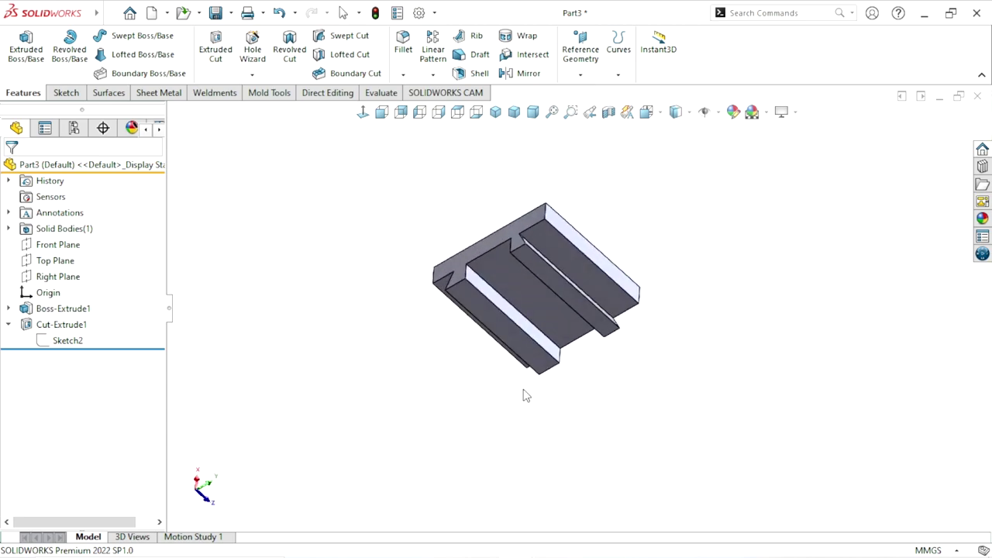
pyautogui.click(495, 112)
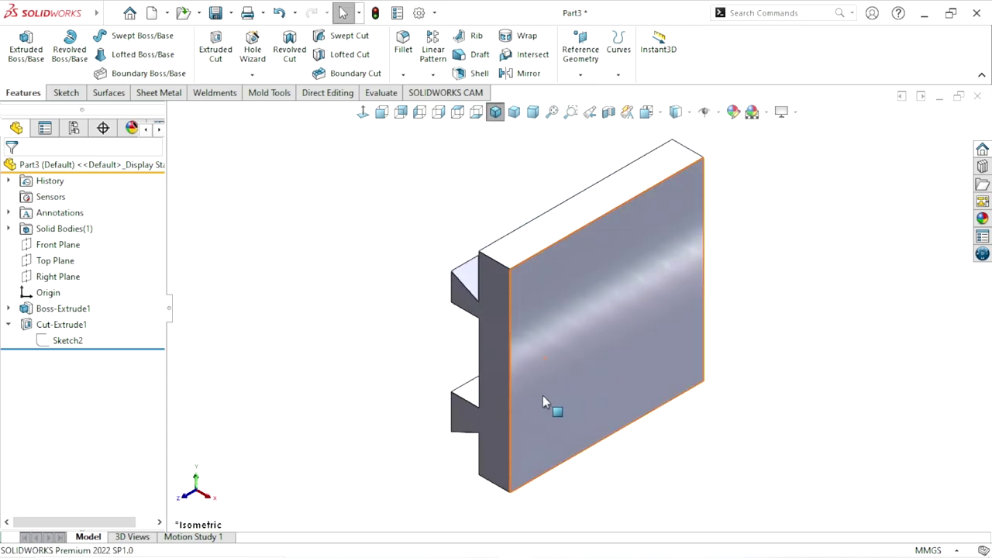
pyautogui.moveTo(527, 401)
pyautogui.mouseDown(button='middle')
pyautogui.moveTo(507, 333)
pyautogui.moveTo(507, 357)
pyautogui.moveTo(581, 339)
pyautogui.moveTo(579, 349)
pyautogui.moveTo(329, 356)
pyautogui.mouseUp(button='middle')
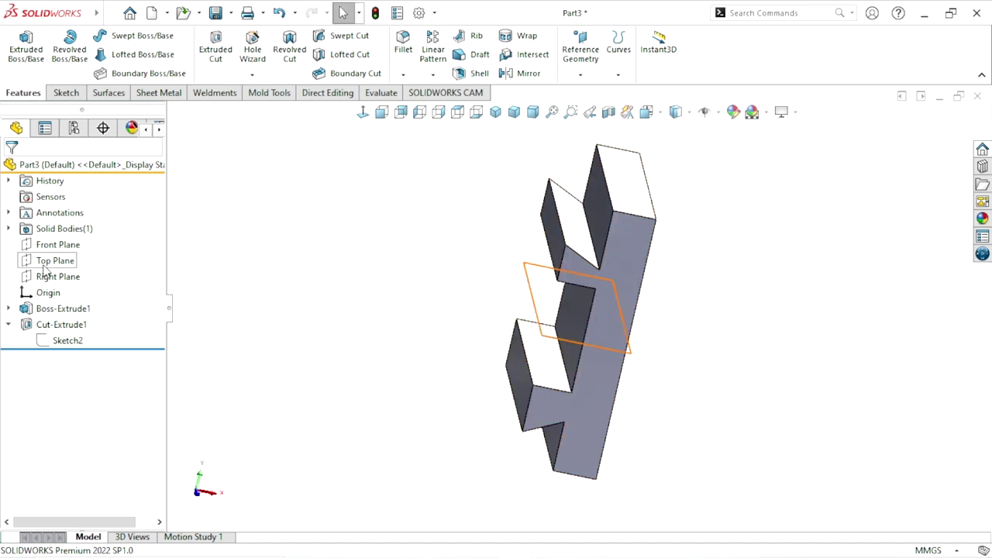
# Create Sketch3 on the Front Plane with a horizontal centerline drawn through the origin
pyautogui.click(55, 244)
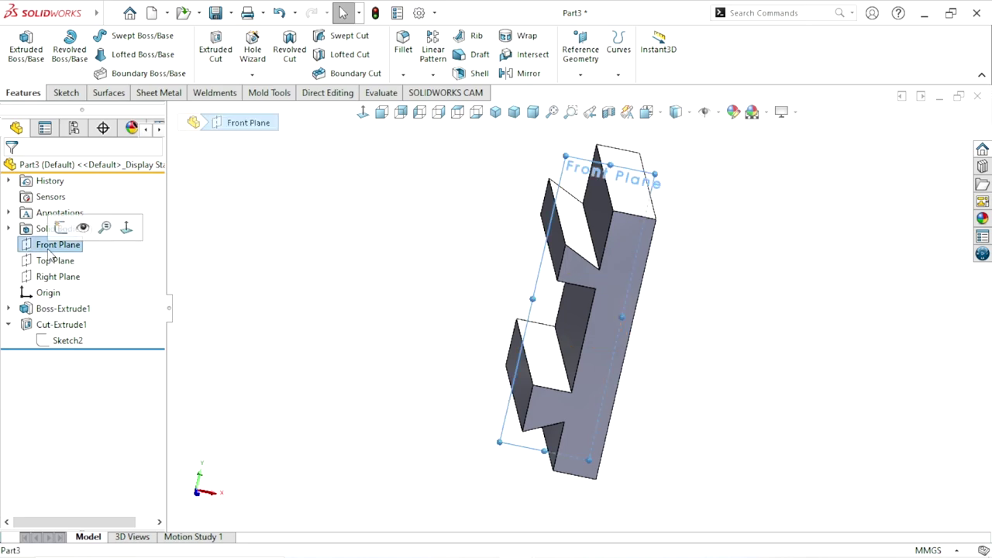
pyautogui.click(63, 229)
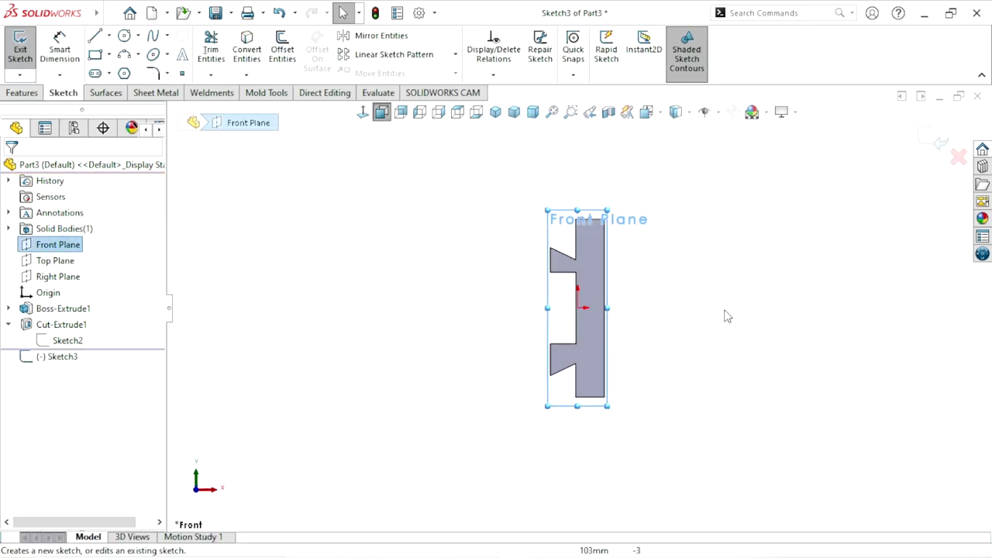
pyautogui.click(654, 325)
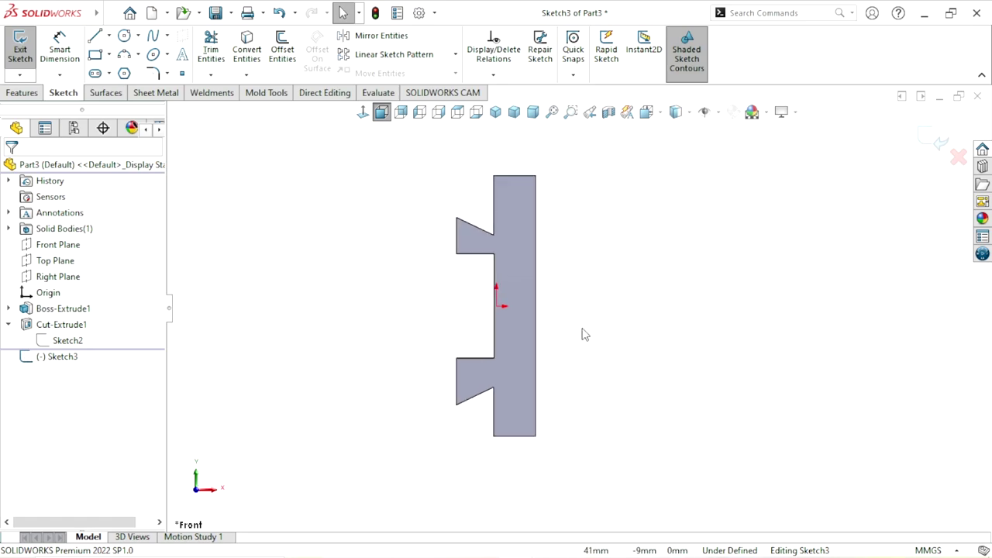
pyautogui.scroll(-2, 566, 305)
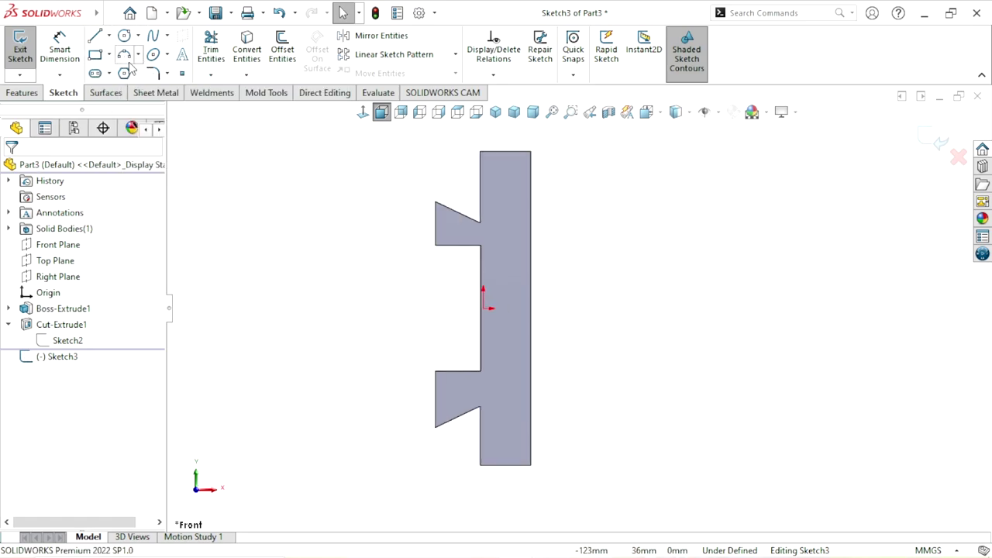
pyautogui.click(109, 37)
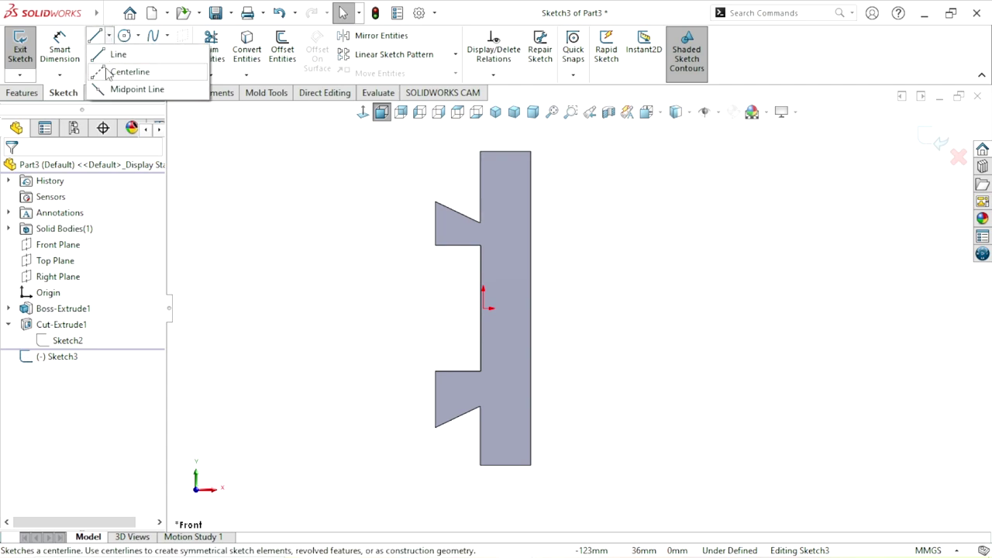
pyautogui.click(131, 70)
pyautogui.moveTo(539, 308); pyautogui.dragTo(420, 308)
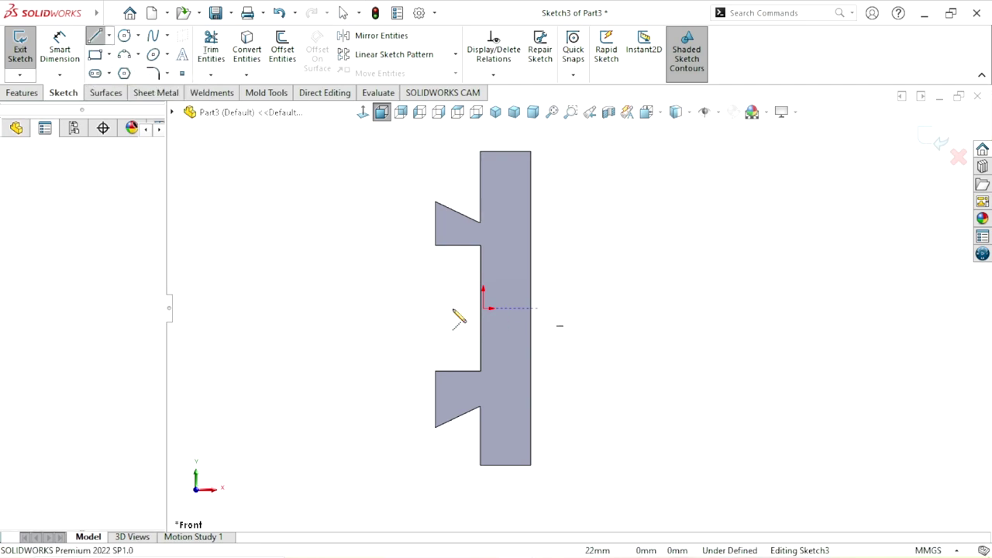
pyautogui.rightClick(331, 291)
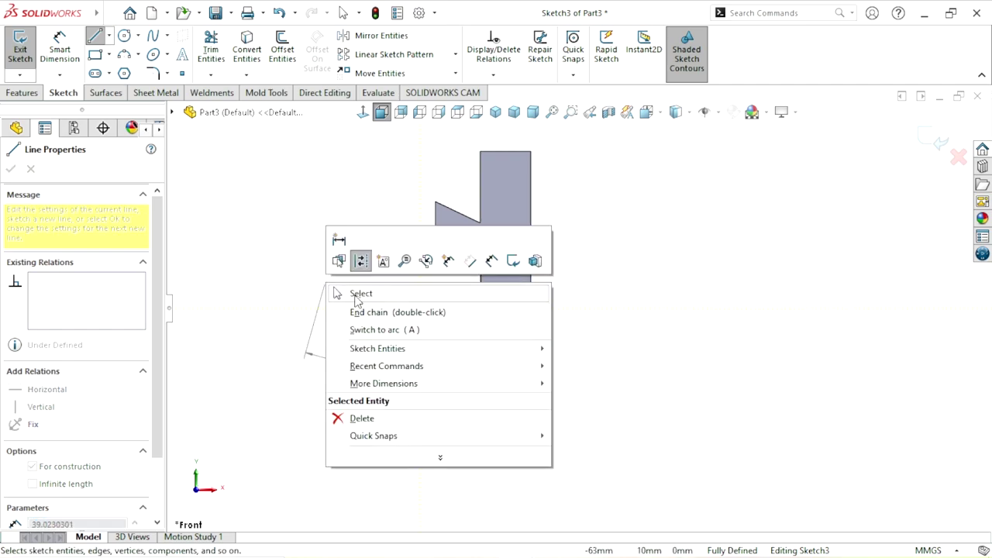
pyautogui.click(355, 293)
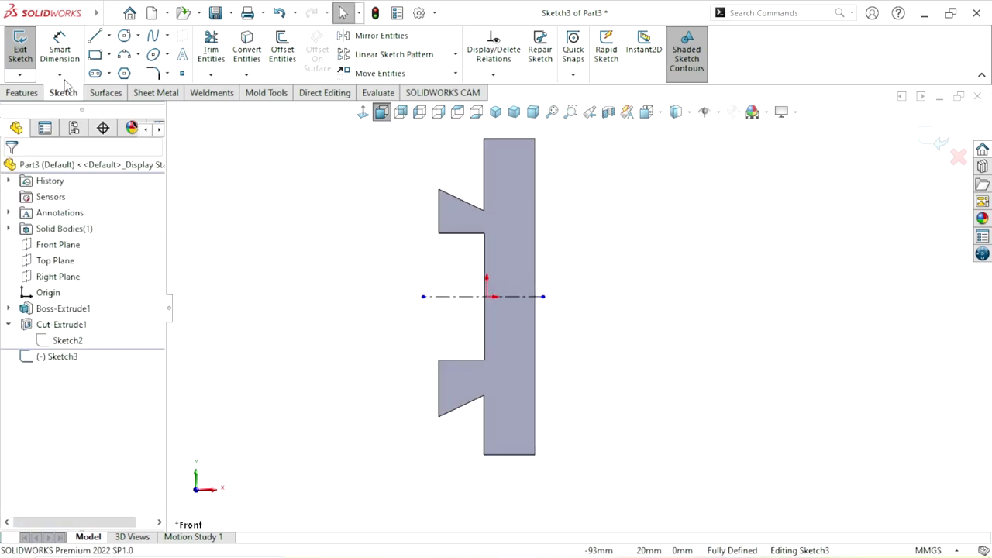
pyautogui.click(94, 40)
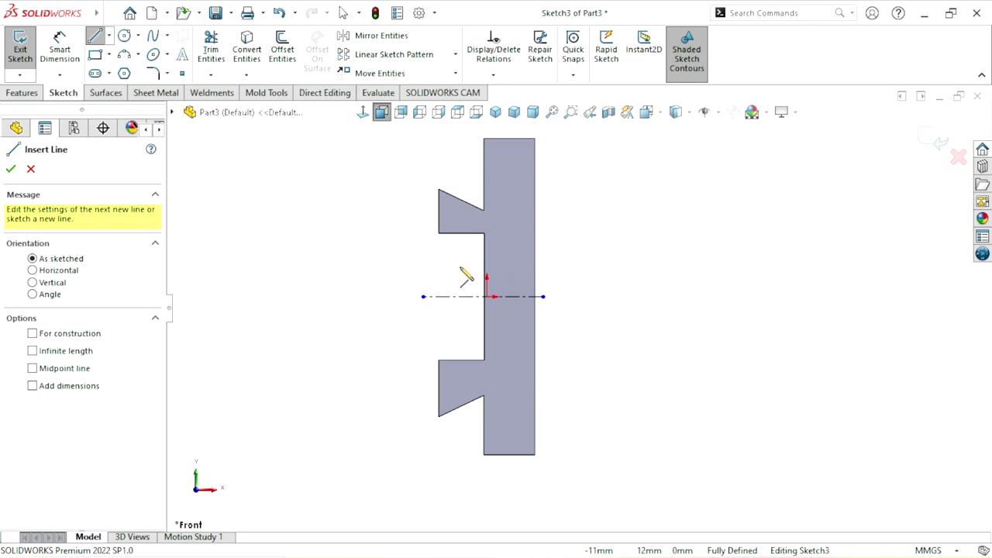
# Draw the profile's vertical line and the bottom horizontal line
pyautogui.click(501, 266)
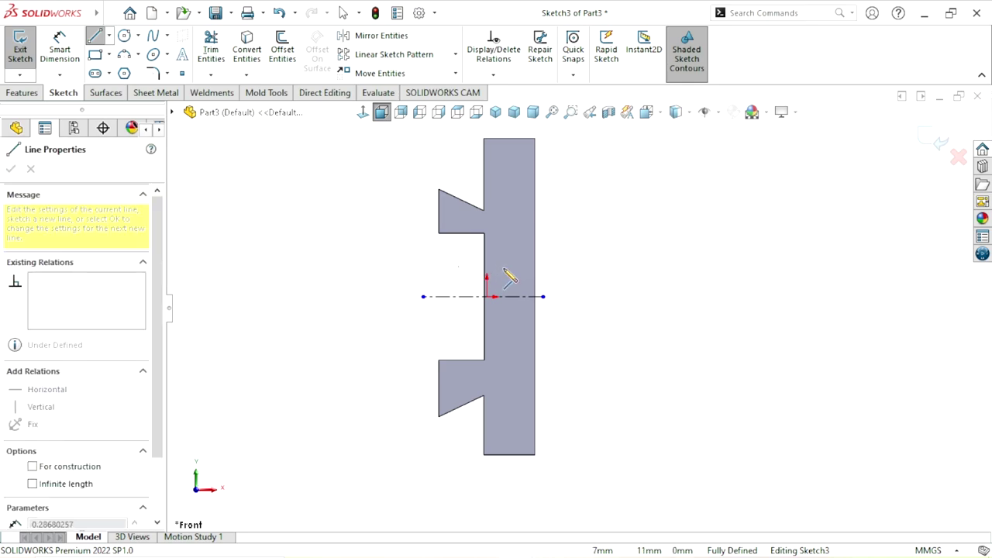
pyautogui.click(500, 332)
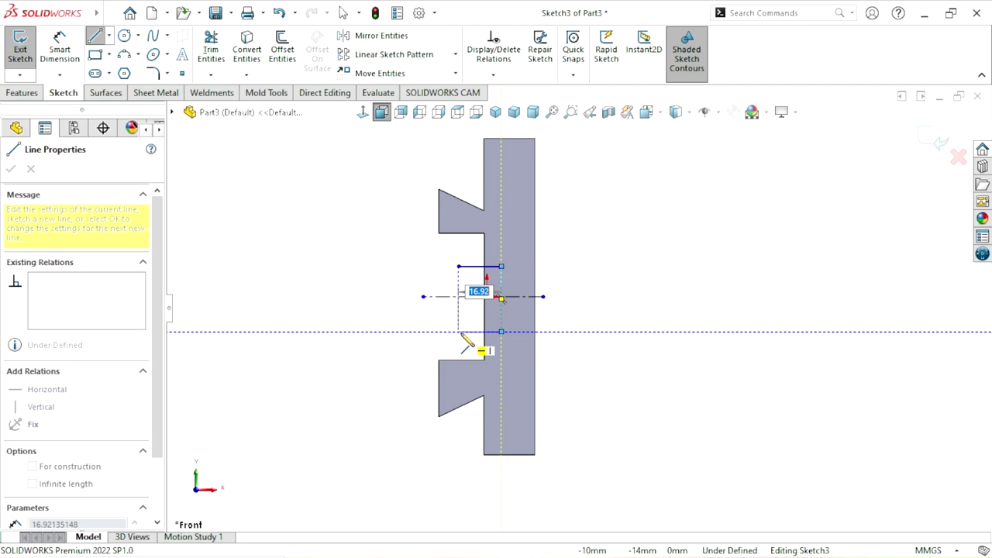
pyautogui.click(460, 332)
pyautogui.rightClick(618, 196)
pyautogui.click(654, 258)
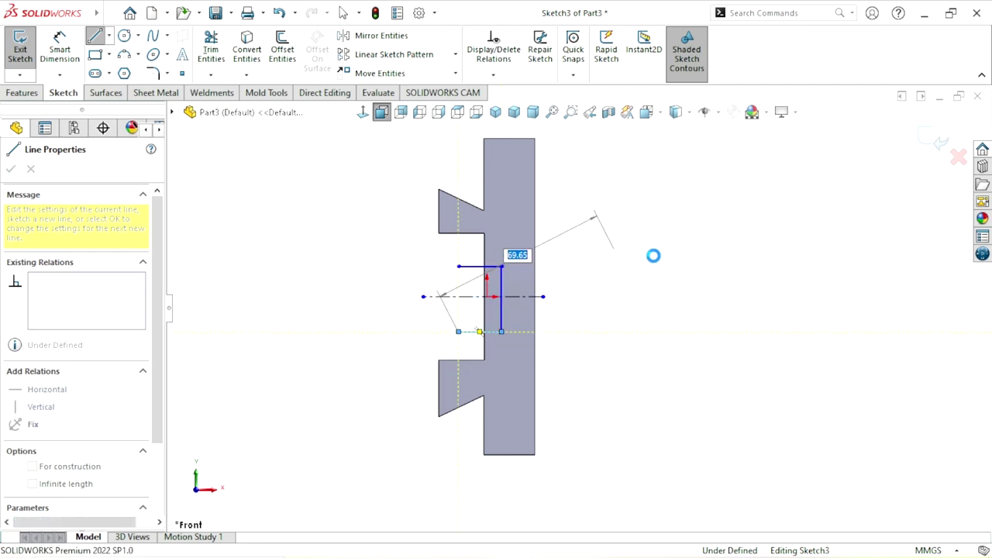
# Make the top and bottom horizontal lines symmetric about the centerline
pyautogui.click(491, 267)
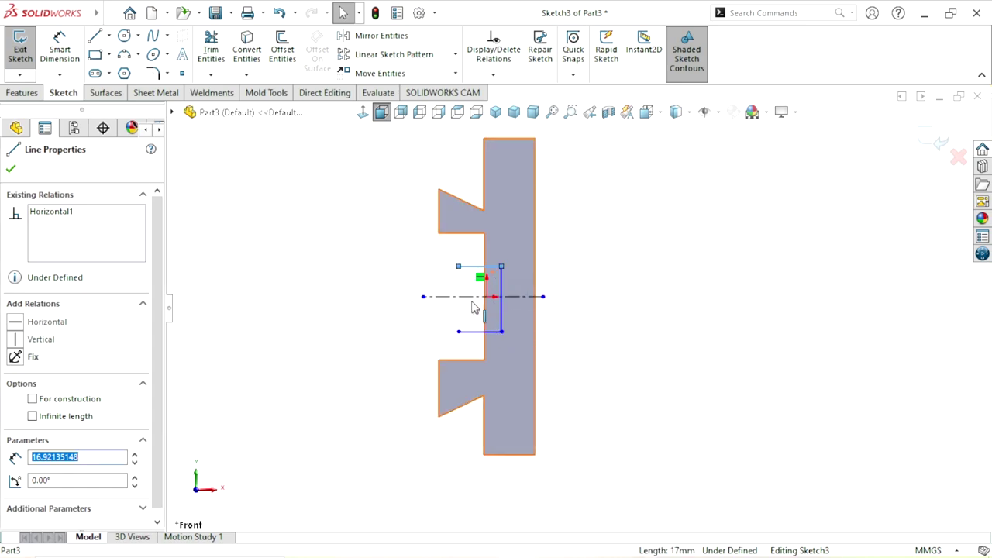
pyautogui.keyDown('ctrl'); pyautogui.click(495, 332); pyautogui.keyUp('ctrl')
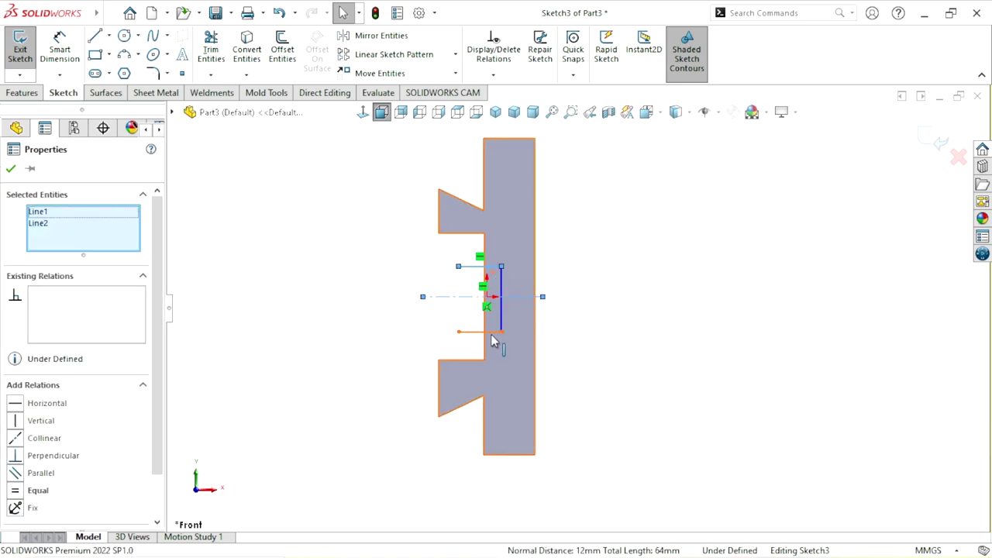
pyautogui.keyDown('ctrl'); pyautogui.click(492, 337); pyautogui.keyUp('ctrl')
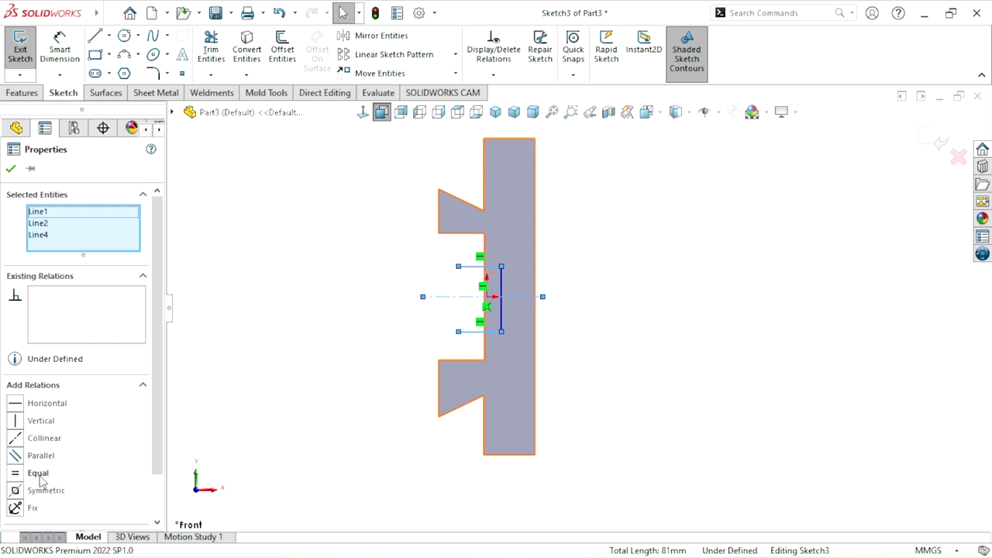
pyautogui.click(20, 498)
pyautogui.click(668, 370)
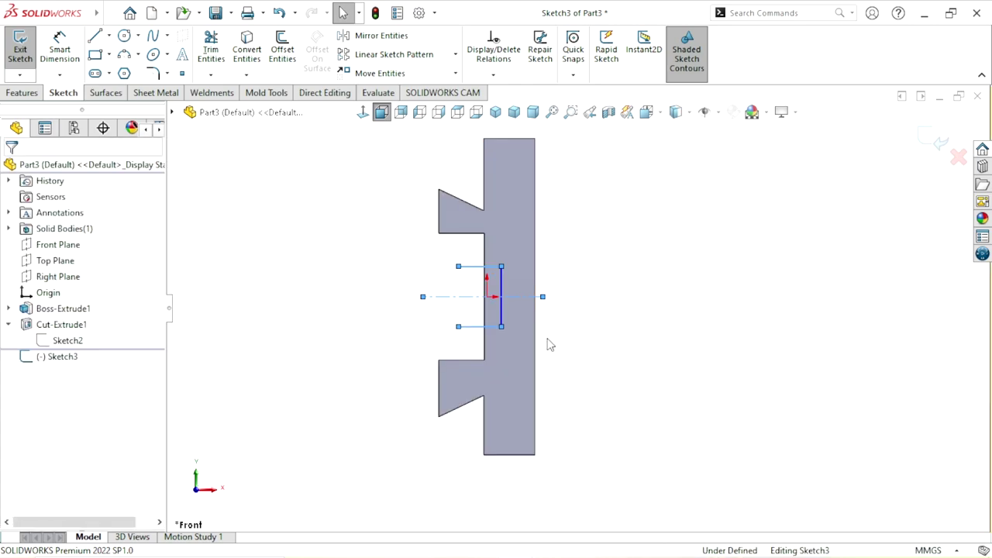
pyautogui.scroll(-1, 549, 343)
# Close the profile's left end with a 3-point arc joining the top and bottom lines
pyautogui.click(124, 56)
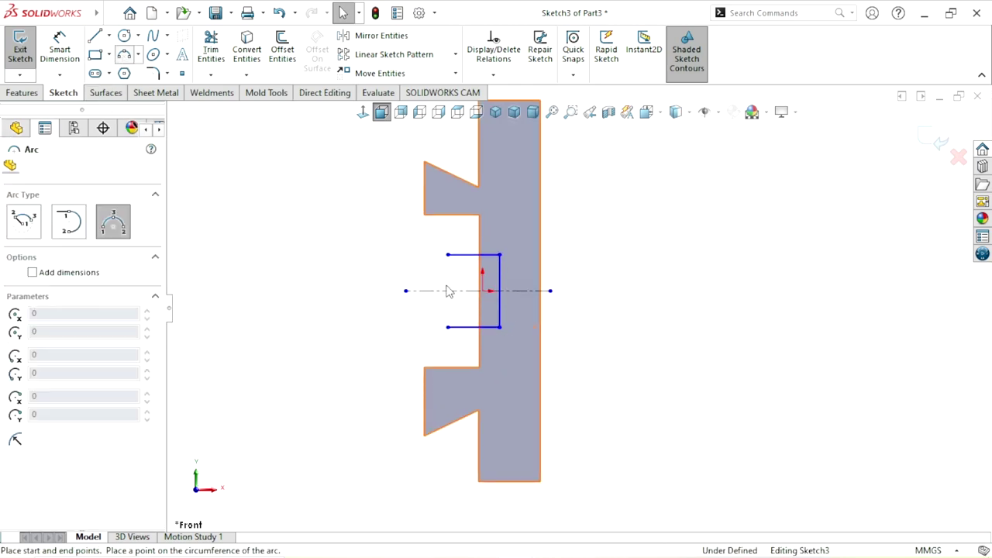
pyautogui.click(448, 255)
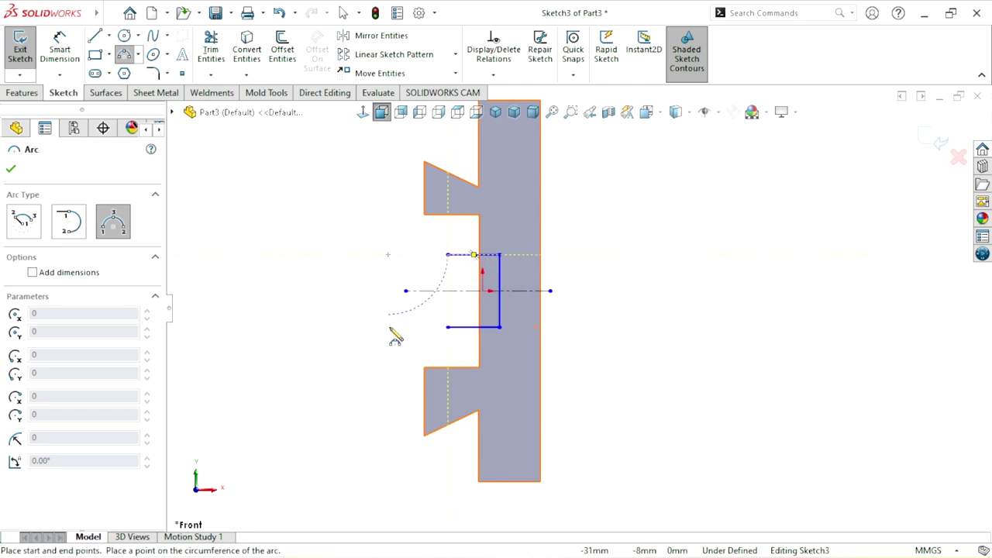
pyautogui.click(447, 327)
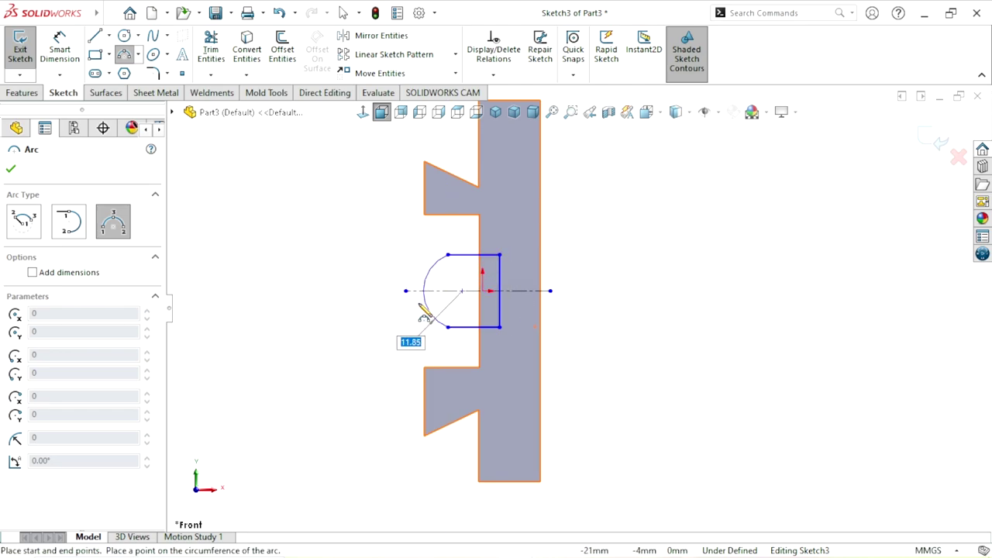
pyautogui.click(412, 329)
pyautogui.rightClick(288, 250)
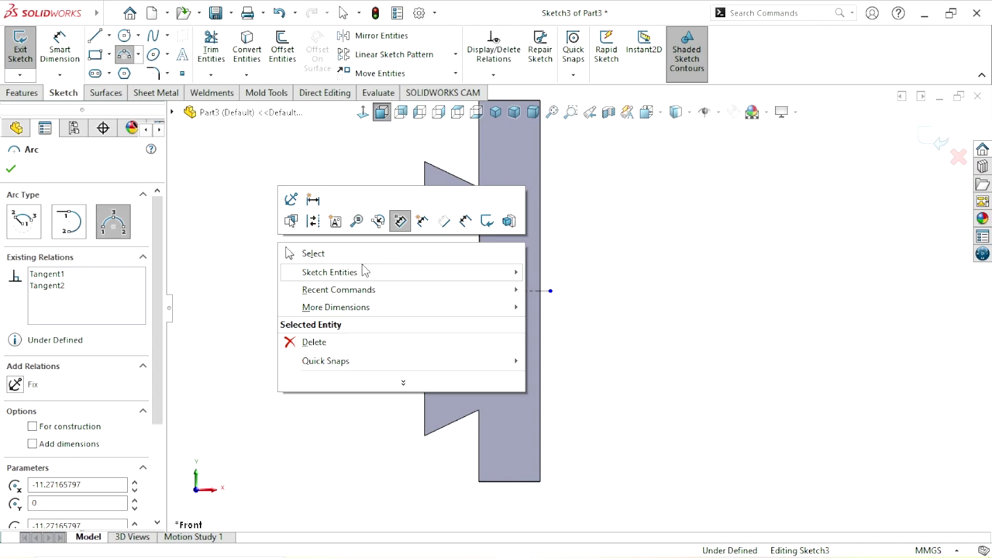
pyautogui.click(313, 253)
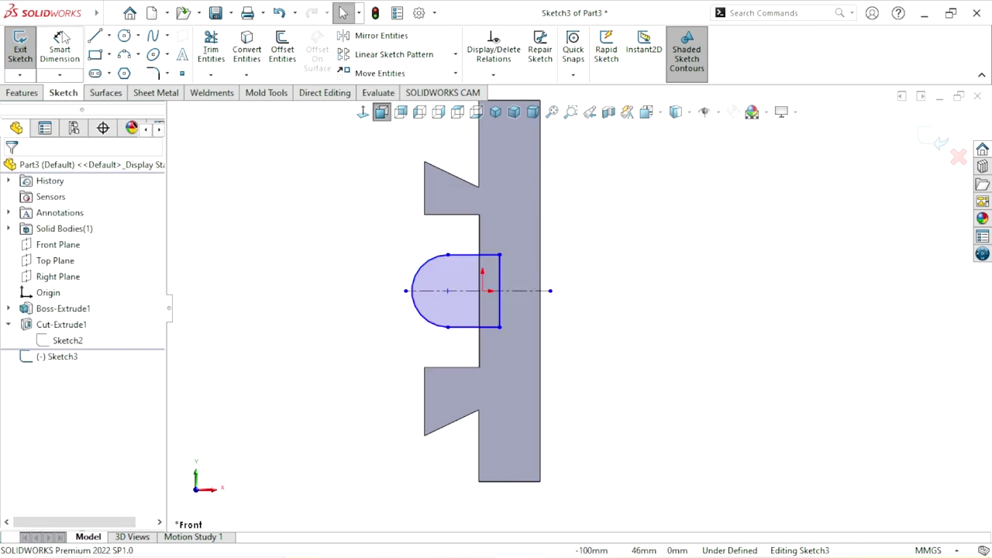
pyautogui.click(59, 50)
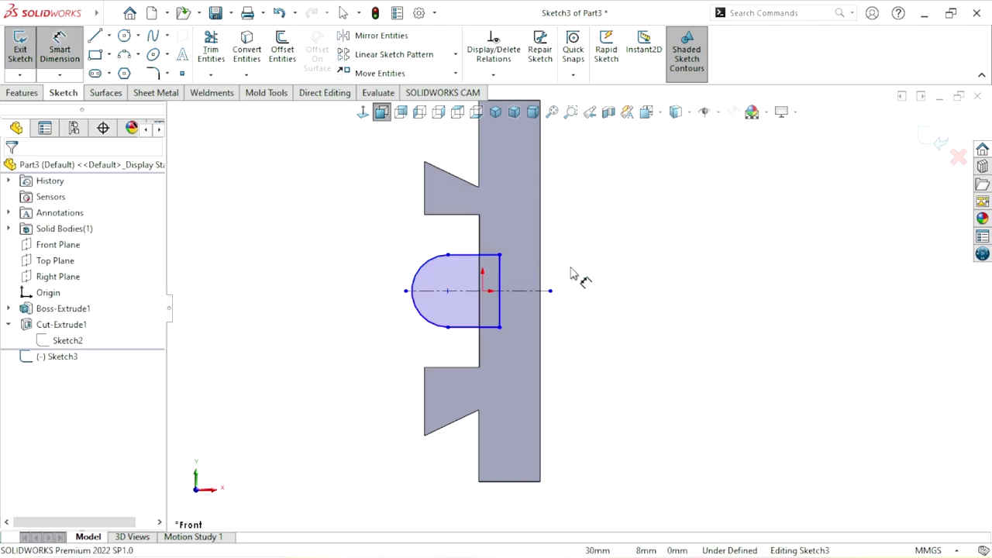
# Dimension the spacing between the top and bottom lines as 28 mm
pyautogui.click(469, 328)
pyautogui.click(488, 255)
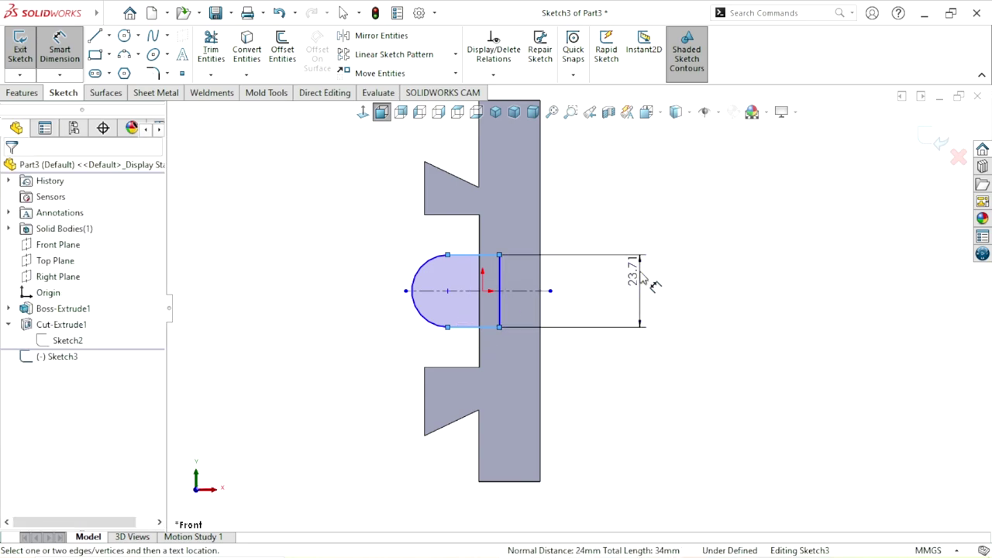
pyautogui.click(655, 286)
pyautogui.write('28')
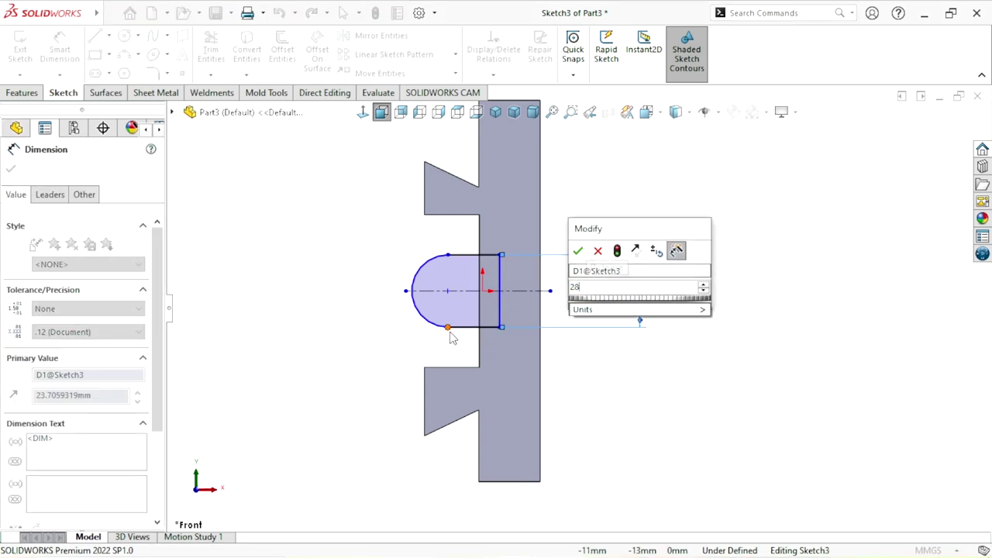
pyautogui.press('Return')
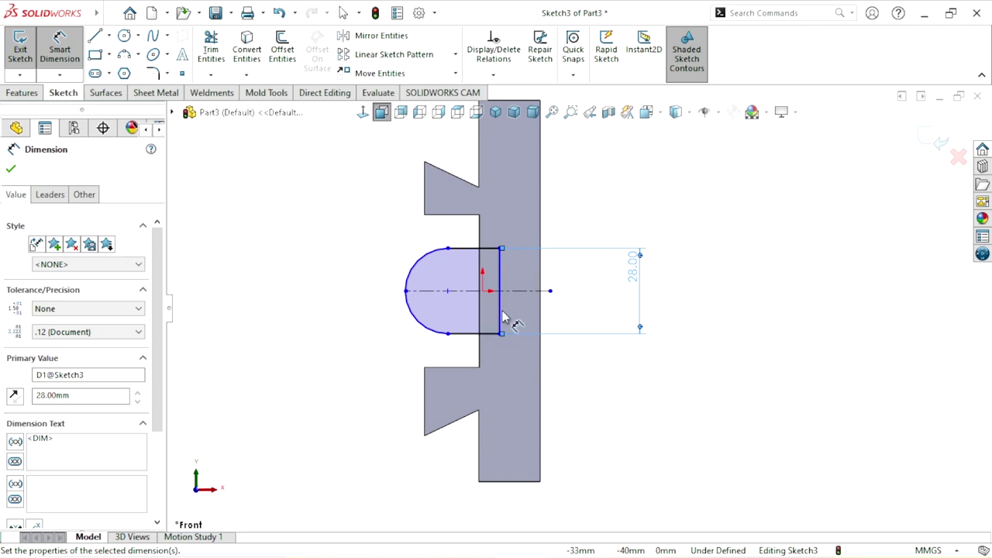
pyautogui.scroll(-2, 560, 277)
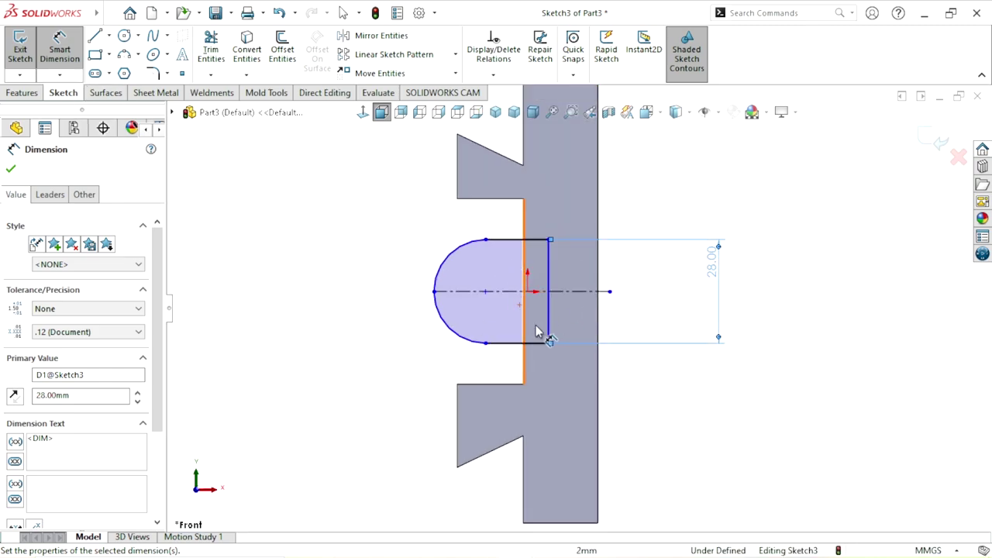
pyautogui.scroll(-2, 645, 305)
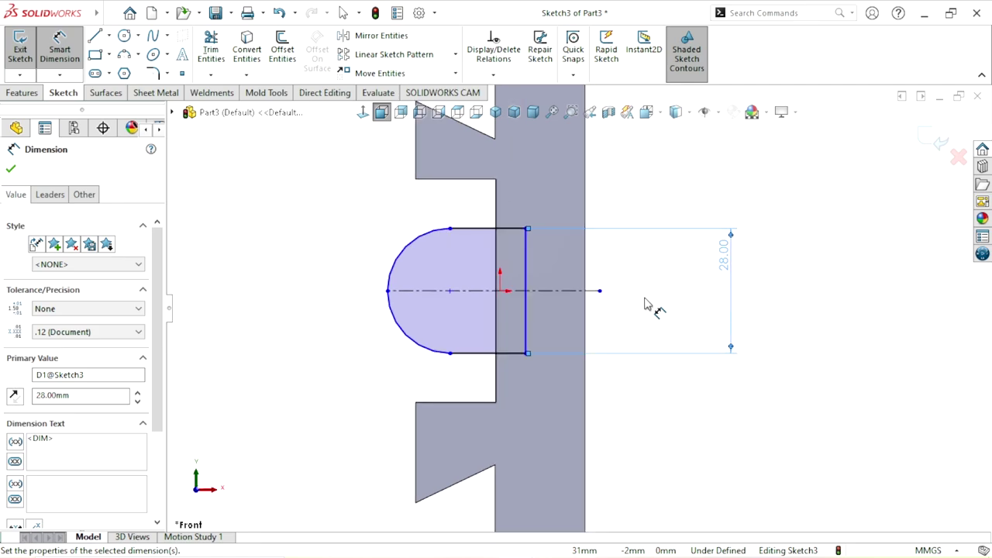
pyautogui.scroll(2, 518, 228)
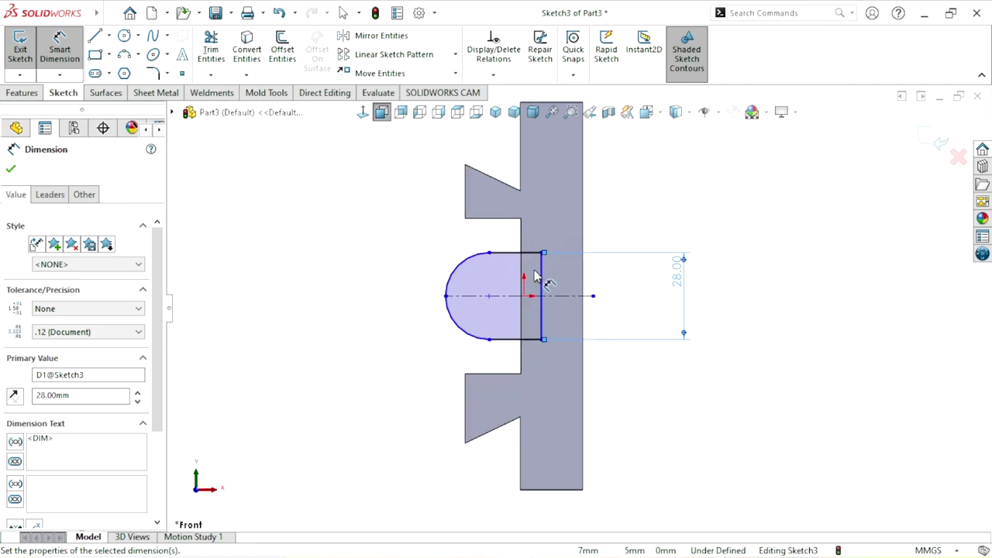
# Dimension the arc centre 10.5 mm from the slot wall
pyautogui.click(530, 175)
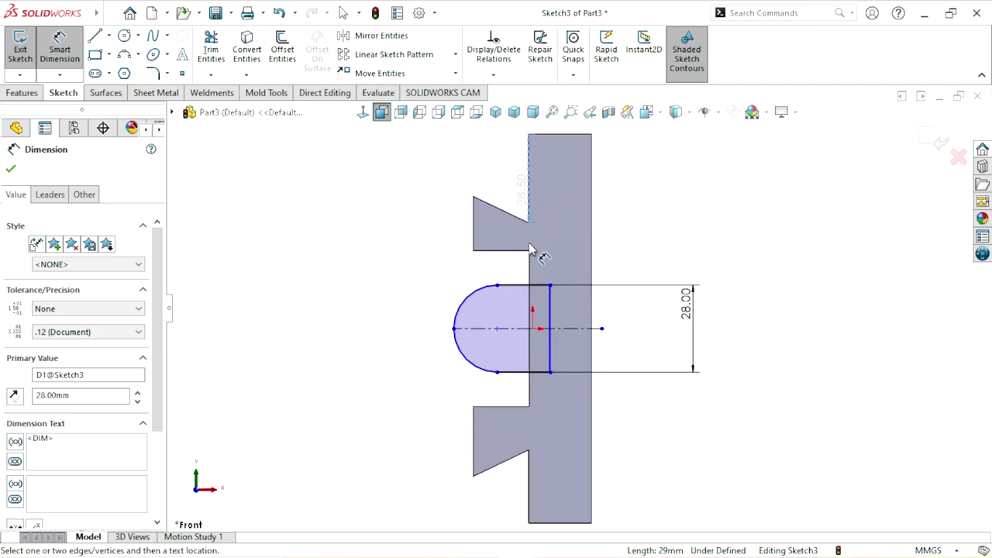
pyautogui.click(497, 328)
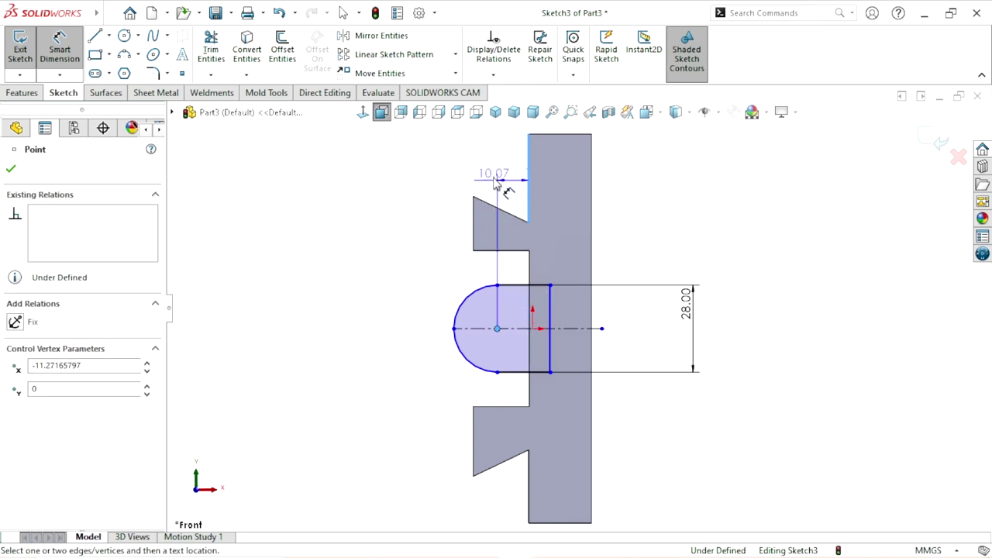
pyautogui.click(413, 162)
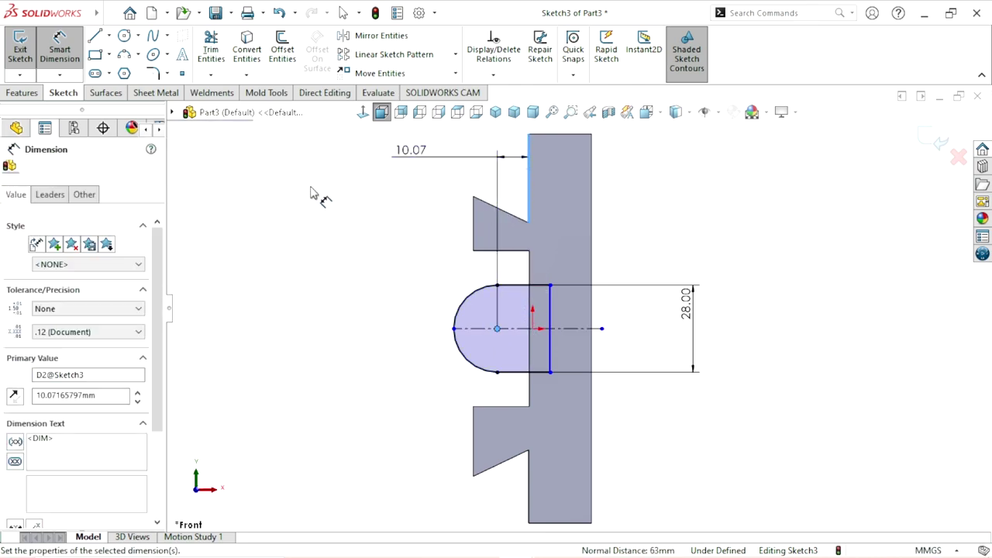
pyautogui.write('10.5')
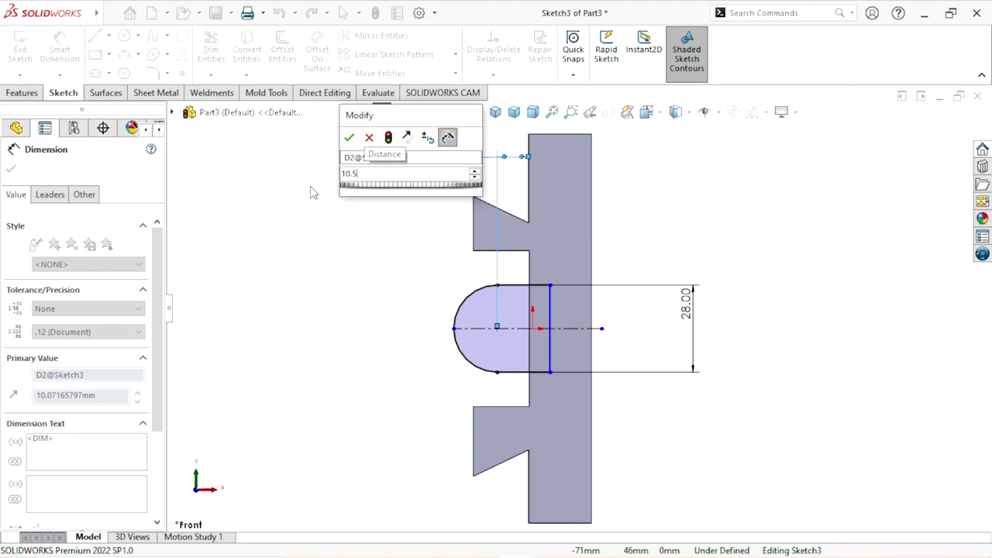
pyautogui.press('Return')
pyautogui.click(628, 341)
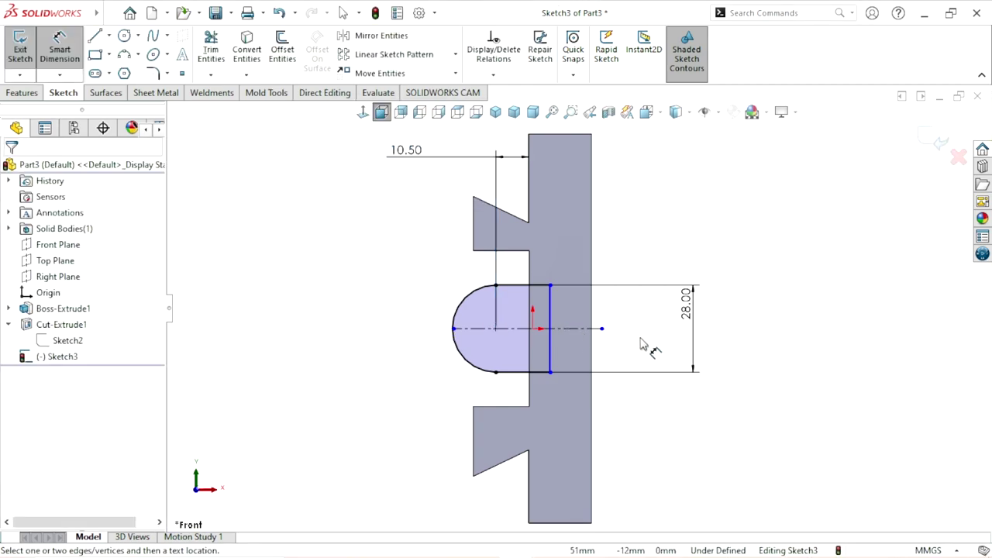
pyautogui.scroll(-2, 543, 310)
pyautogui.scroll(-1, 656, 357)
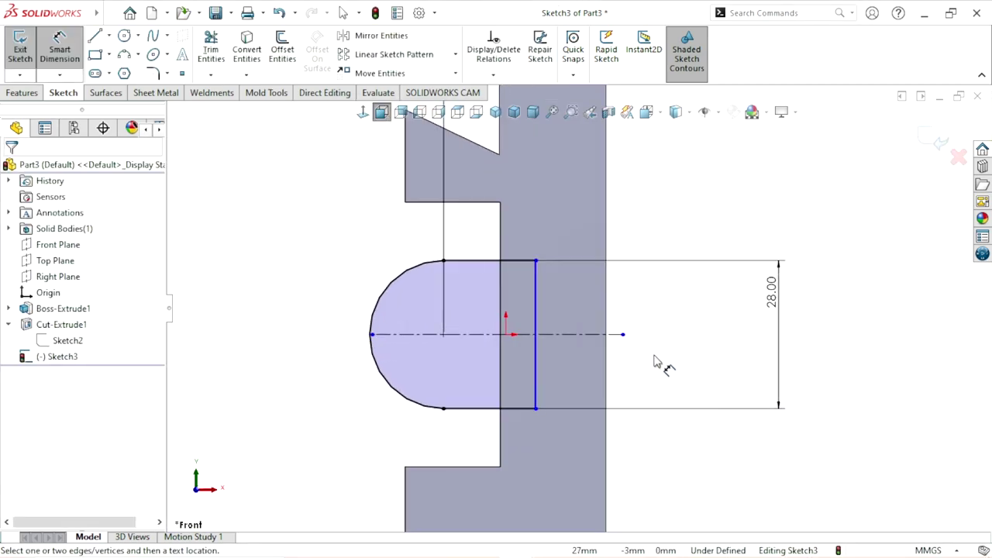
# Dimension the straight vertical line 3 mm from the slot wall edge
pyautogui.click(500, 248)
pyautogui.click(537, 296)
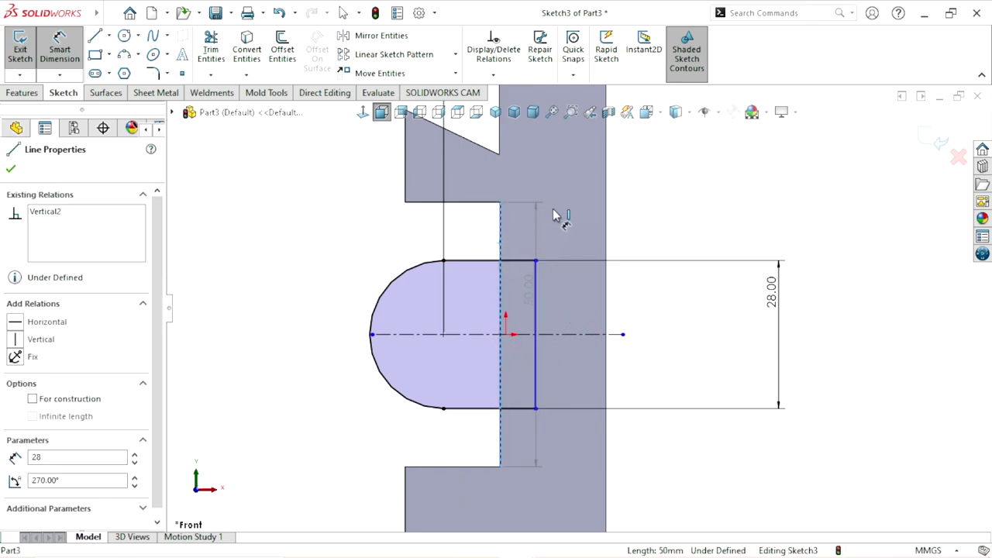
pyautogui.click(559, 215)
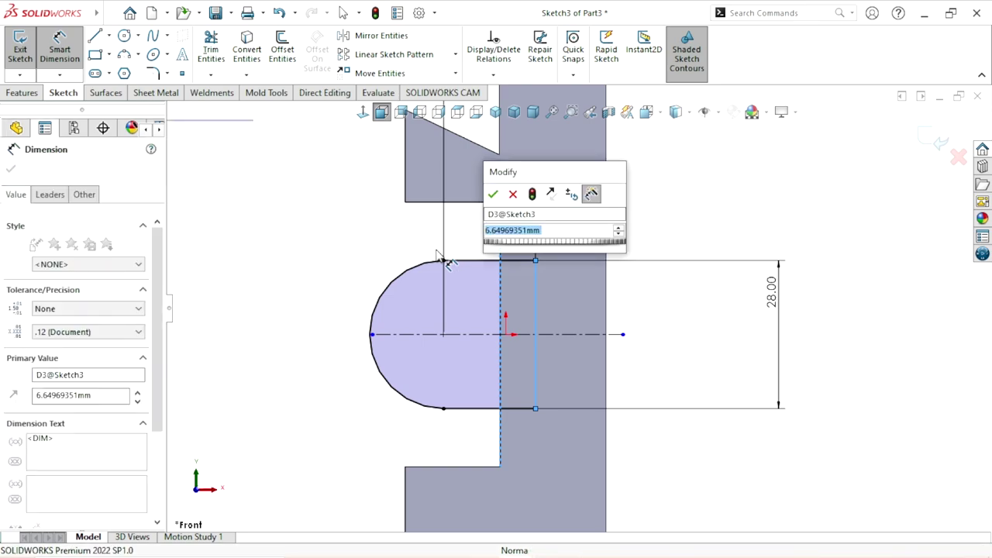
pyautogui.write('3')
pyautogui.press('Return')
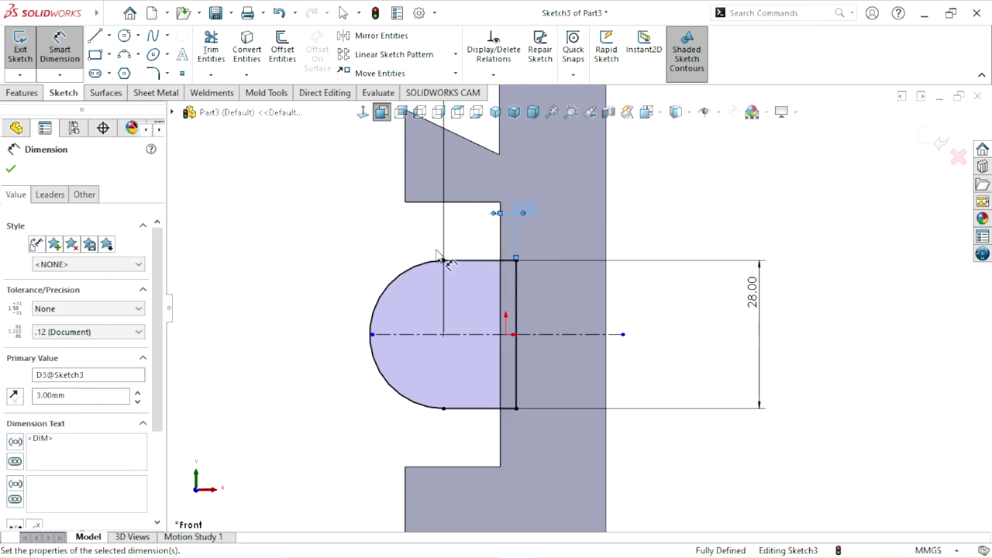
pyautogui.click(791, 233)
pyautogui.scroll(2, 636, 337)
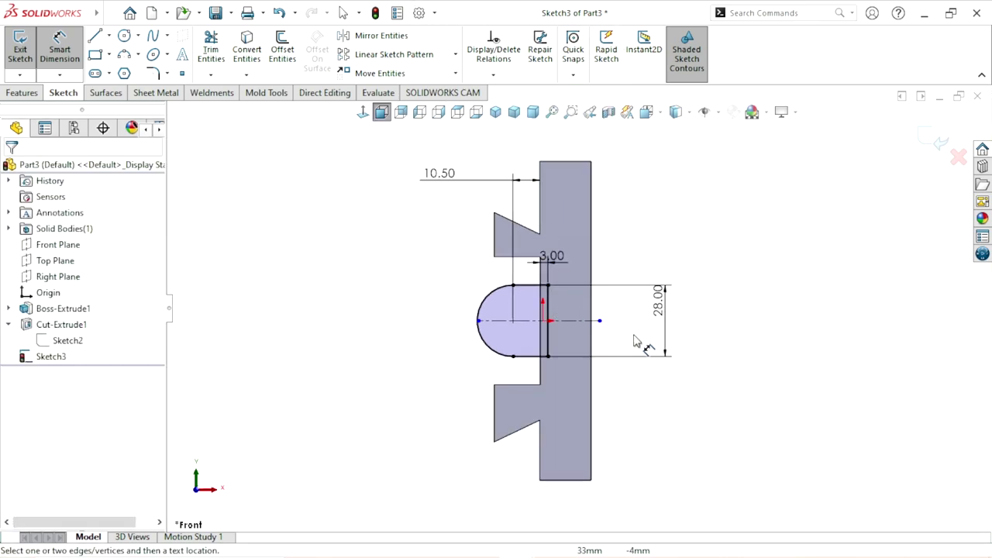
pyautogui.scroll(-1, 655, 312)
# Extrude the half-round sketch as a boss, Mid Plane, 30 mm deep
pyautogui.click(14, 94)
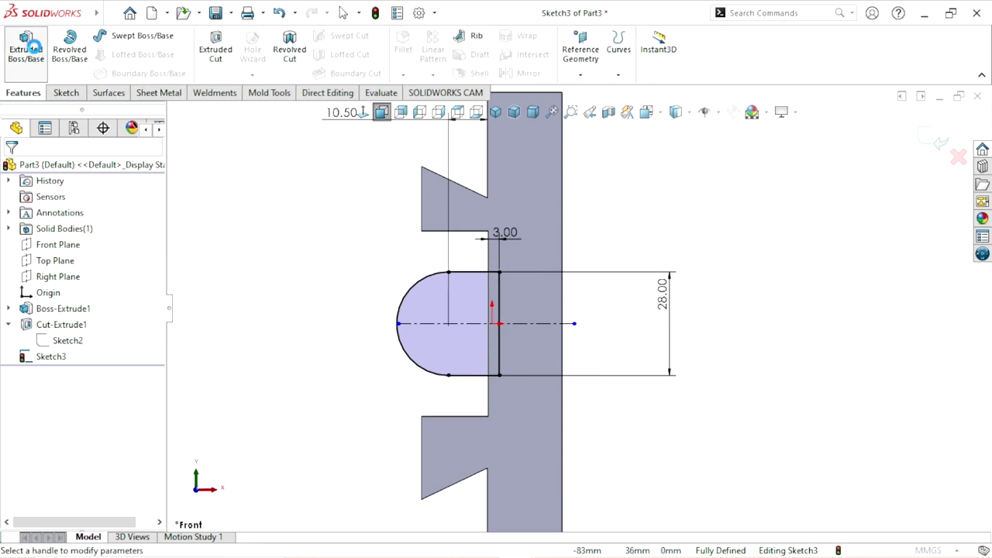
pyautogui.click(31, 47)
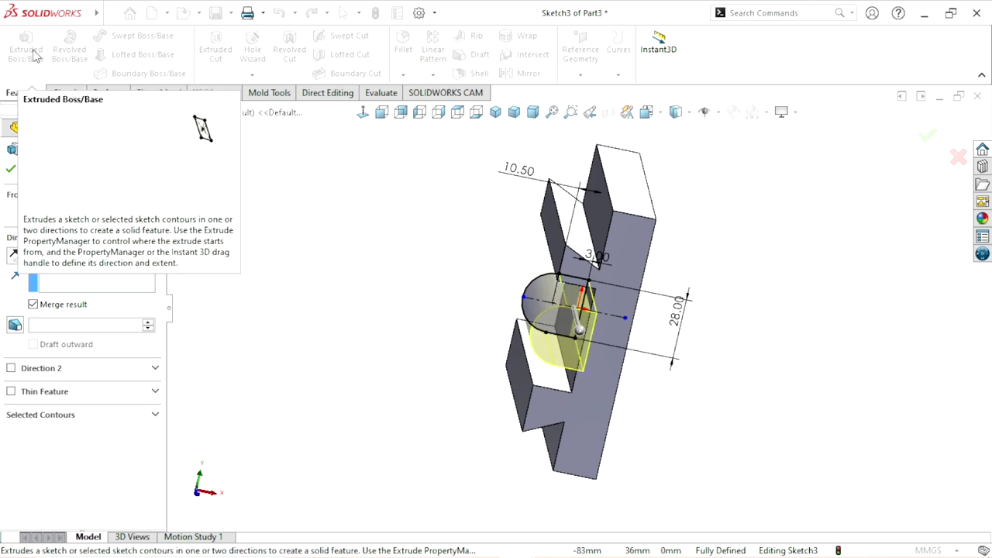
pyautogui.click(77, 256)
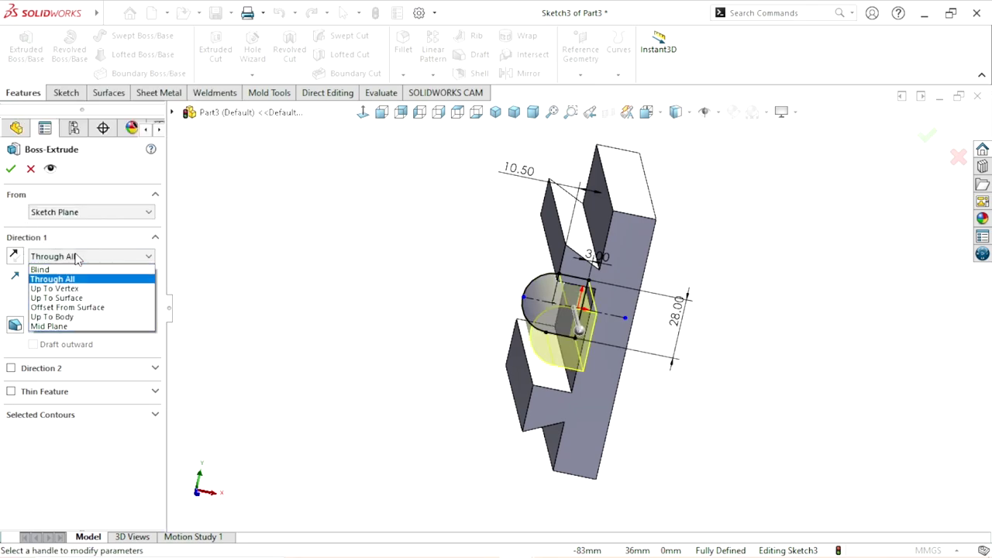
pyautogui.click(68, 332)
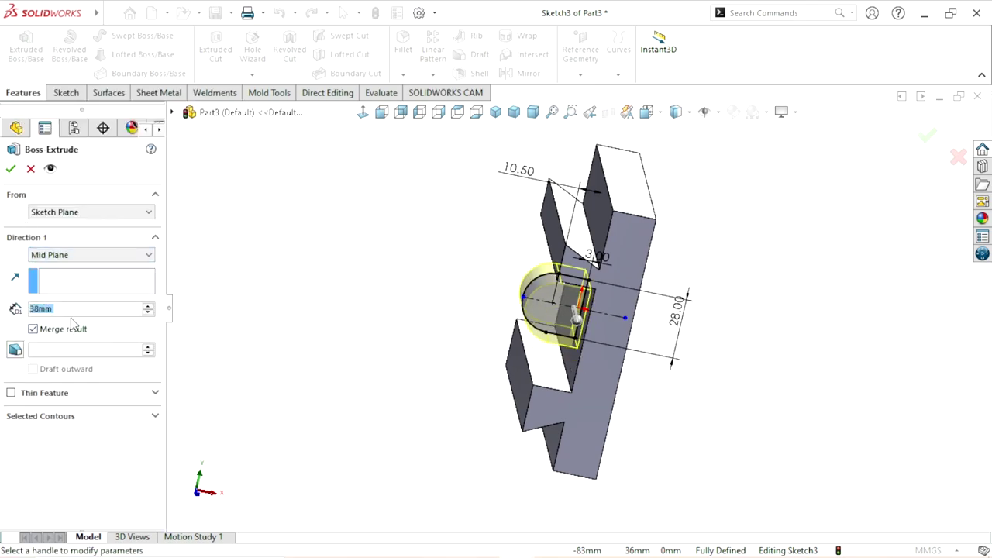
pyautogui.write('3')
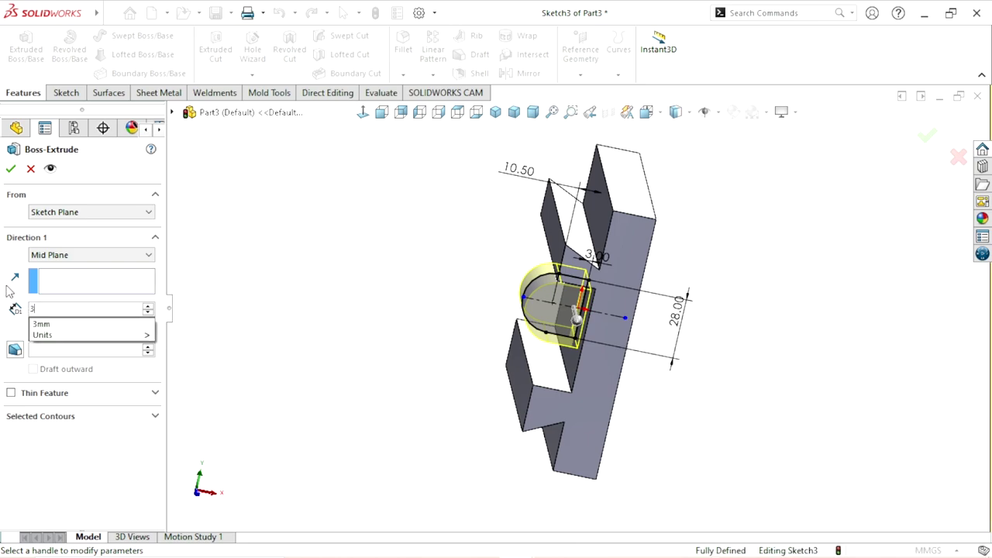
pyautogui.write('0')
pyautogui.press('Return')
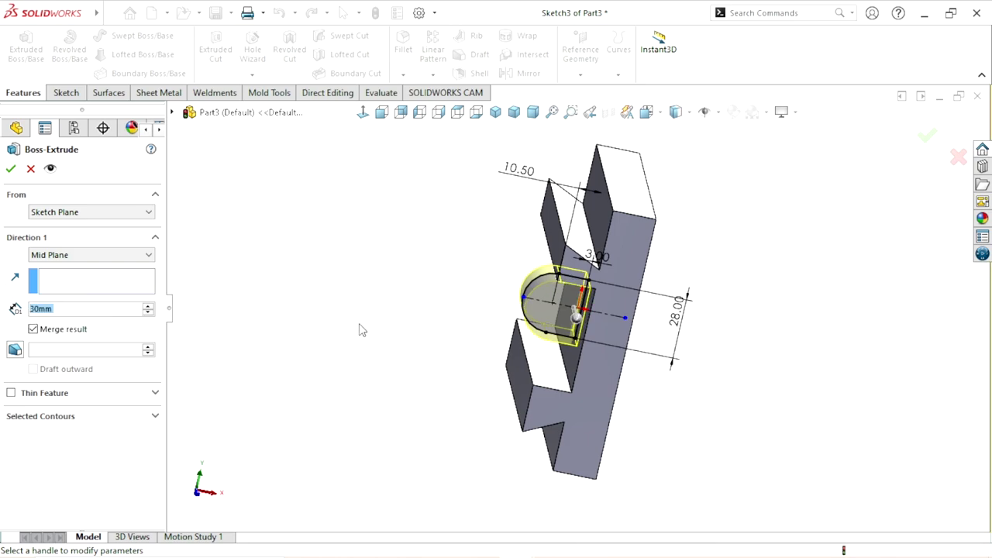
pyautogui.click(11, 170)
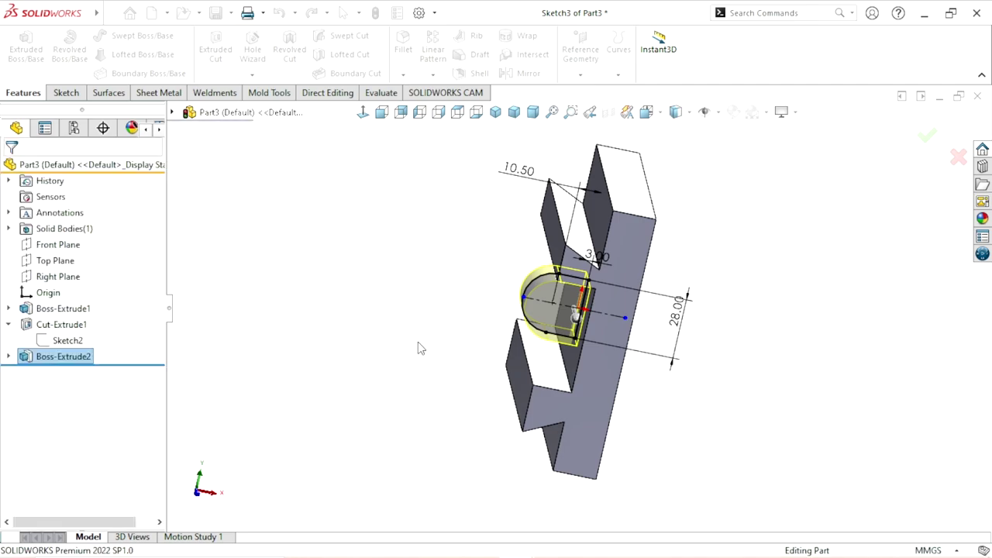
pyautogui.moveTo(581, 346)
pyautogui.mouseDown(button='middle')
pyautogui.moveTo(513, 256)
pyautogui.moveTo(554, 345)
pyautogui.moveTo(602, 333)
pyautogui.moveTo(543, 321)
pyautogui.moveTo(366, 236)
pyautogui.mouseUp(button='middle')
# Fillet both base edges of the half-round boss with a 4 mm radius
pyautogui.click(366, 236)
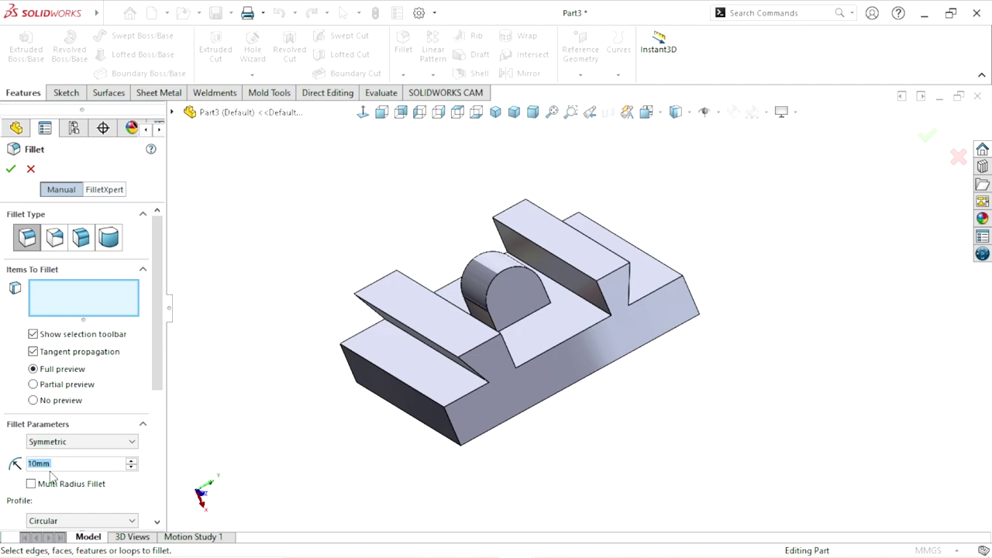
pyautogui.write('4')
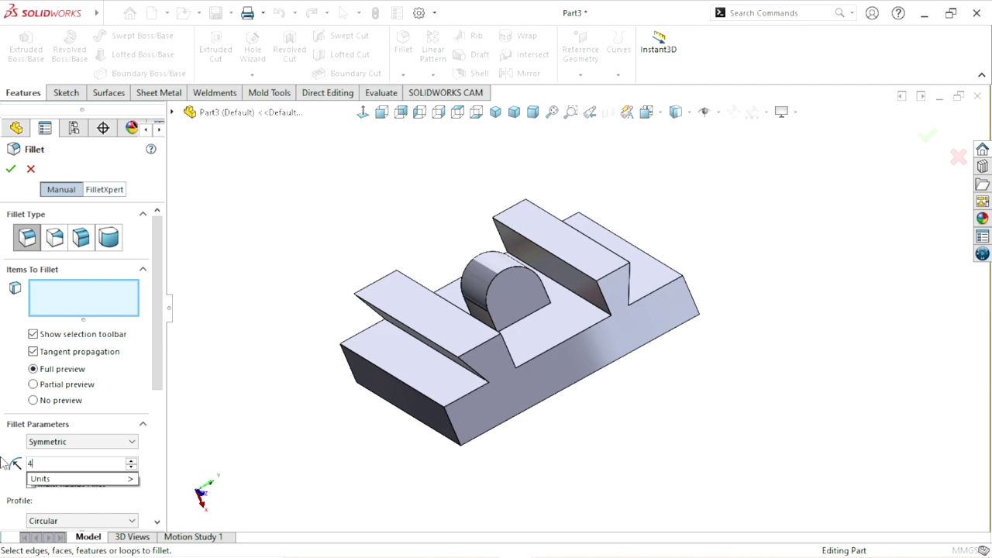
pyautogui.press('Return')
pyautogui.scroll(-3, 500, 333)
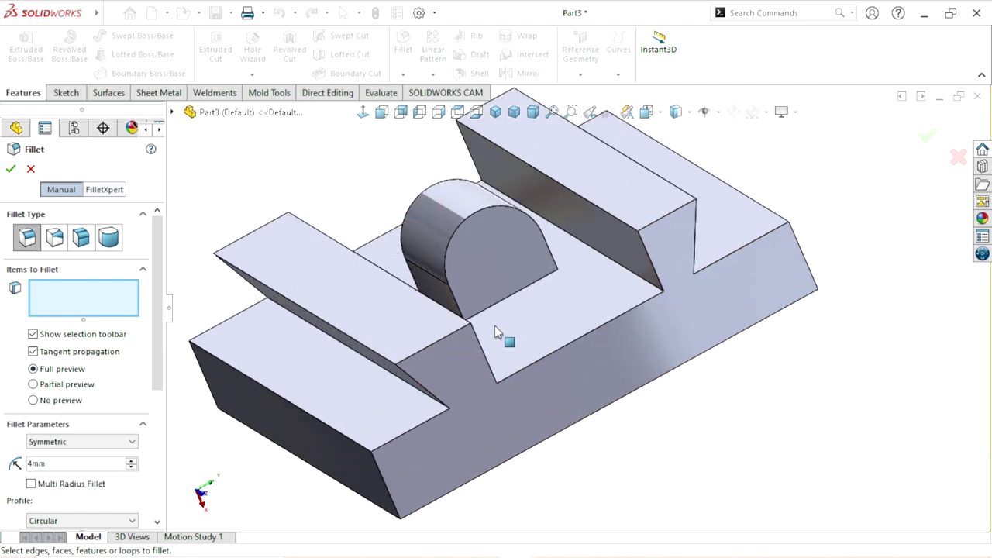
pyautogui.scroll(-3, 504, 361)
pyautogui.scroll(-3, 412, 314)
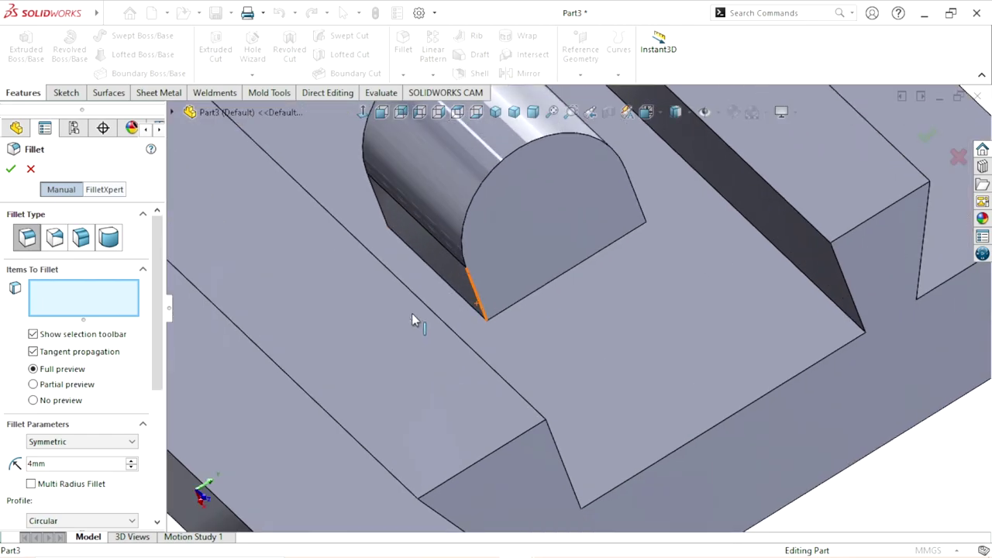
pyautogui.click(460, 303)
pyautogui.scroll(3, 603, 298)
pyautogui.moveTo(587, 350)
pyautogui.mouseDown(button='middle')
pyautogui.moveTo(593, 322)
pyautogui.moveTo(593, 370)
pyautogui.moveTo(622, 359)
pyautogui.mouseUp(button='middle')
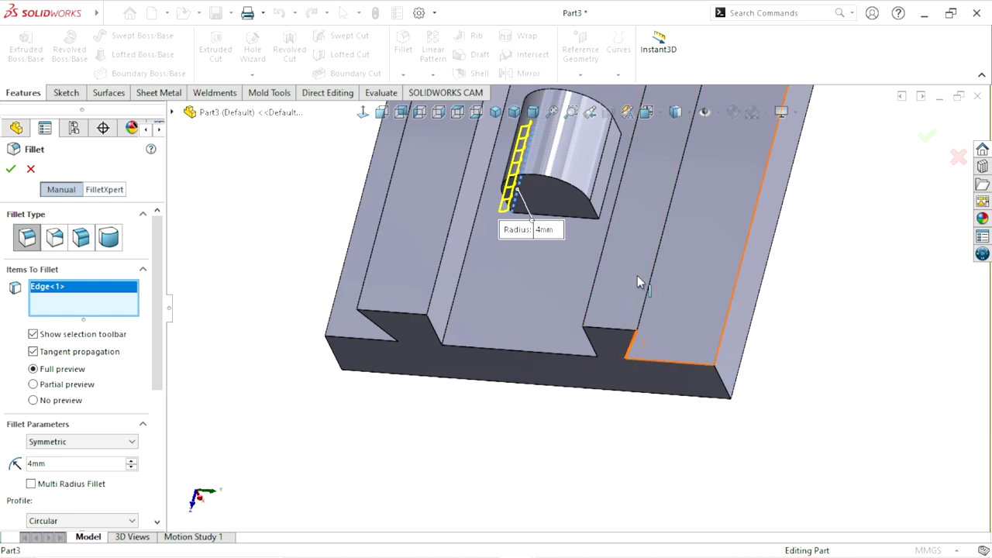
pyautogui.scroll(2, 601, 234)
pyautogui.scroll(-5, 590, 330)
pyautogui.scroll(-2, 549, 313)
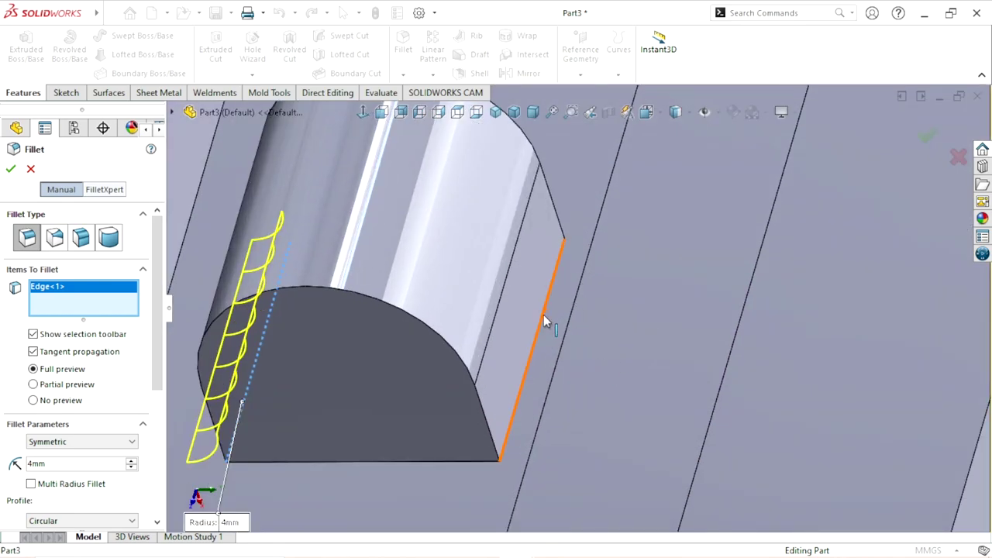
pyautogui.click(543, 314)
pyautogui.scroll(6, 538, 455)
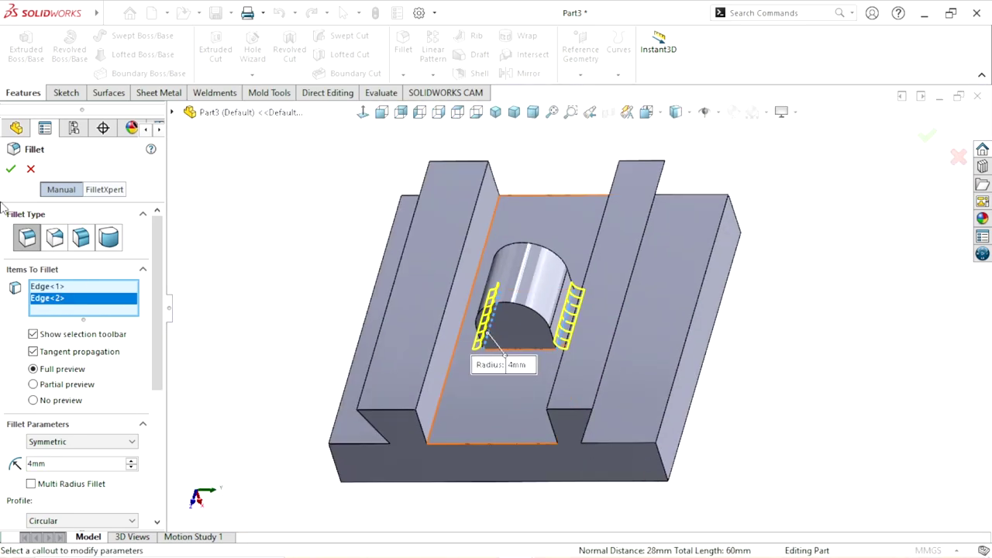
pyautogui.click(14, 170)
pyautogui.scroll(3, 491, 372)
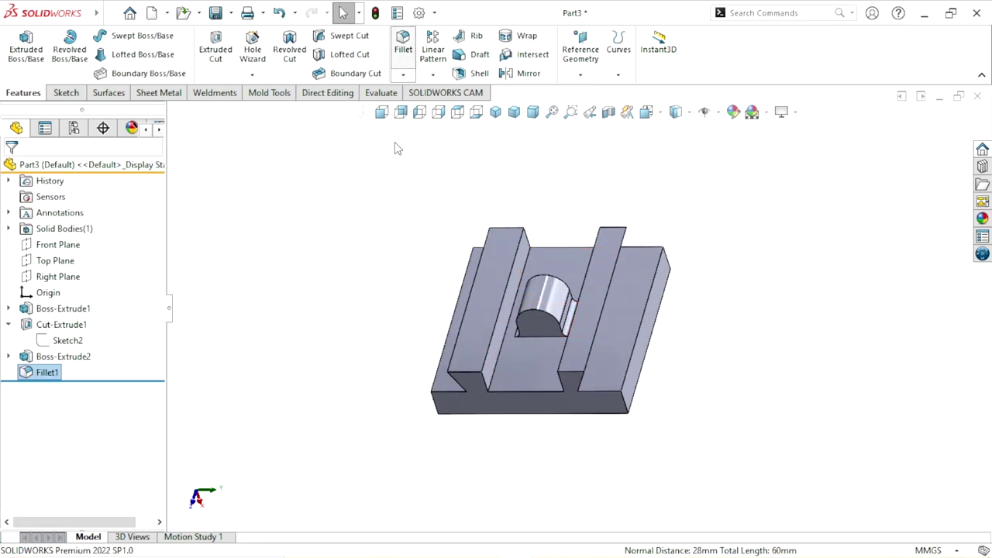
# Add a second fillet of 7 mm radius on the two long slot-floor edges
pyautogui.press('Return')
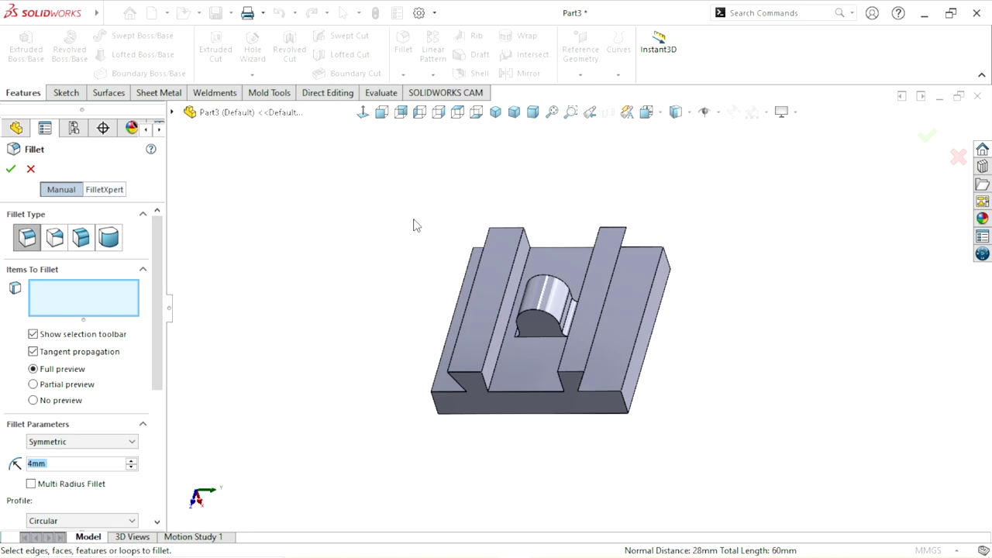
pyautogui.click(60, 463)
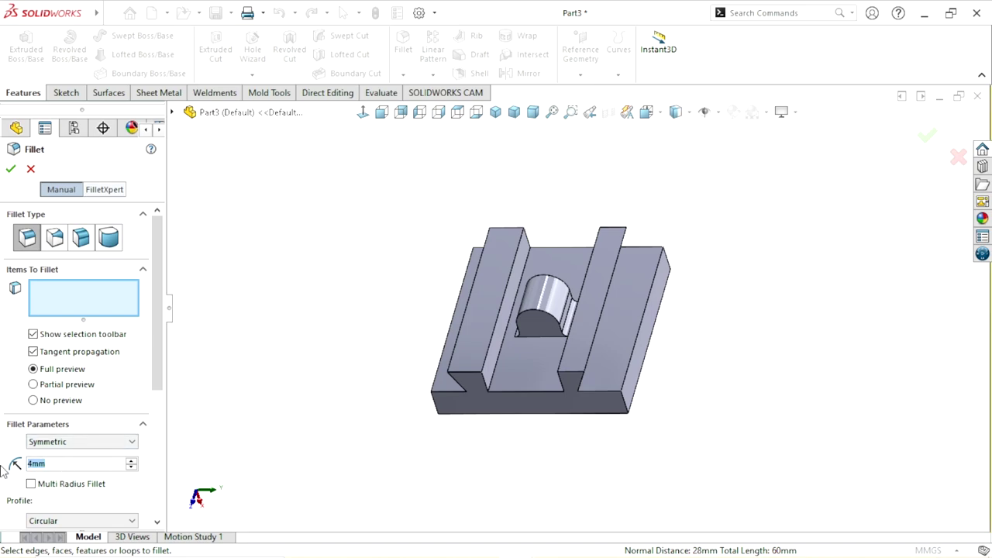
pyautogui.write('7')
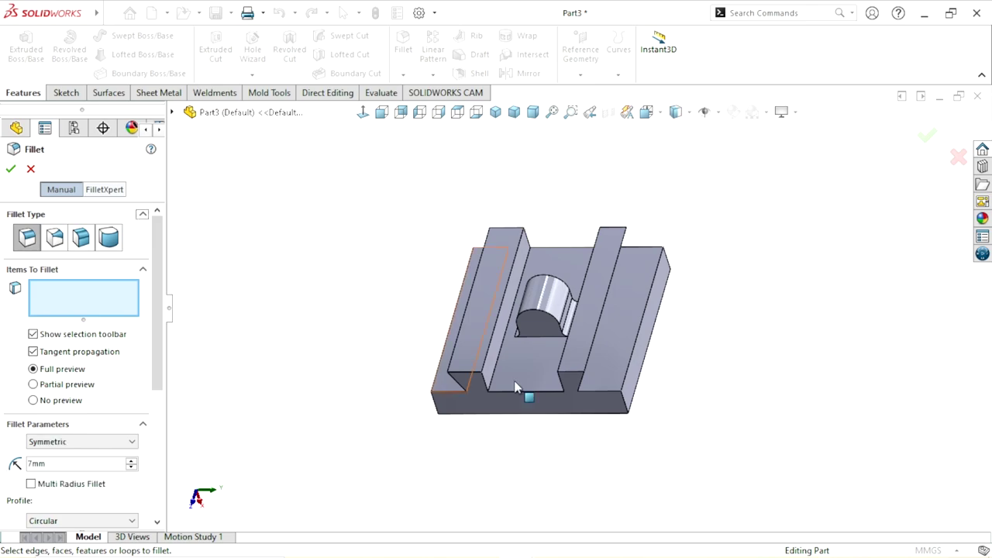
pyautogui.scroll(-3, 566, 372)
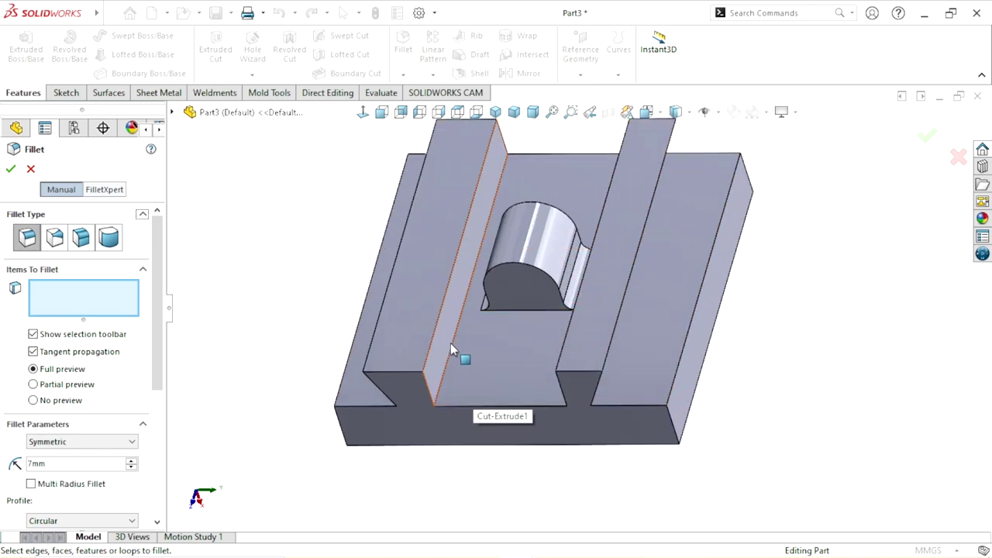
pyautogui.click(457, 351)
pyautogui.moveTo(458, 350); pyautogui.dragTo(560, 390, button='middle')
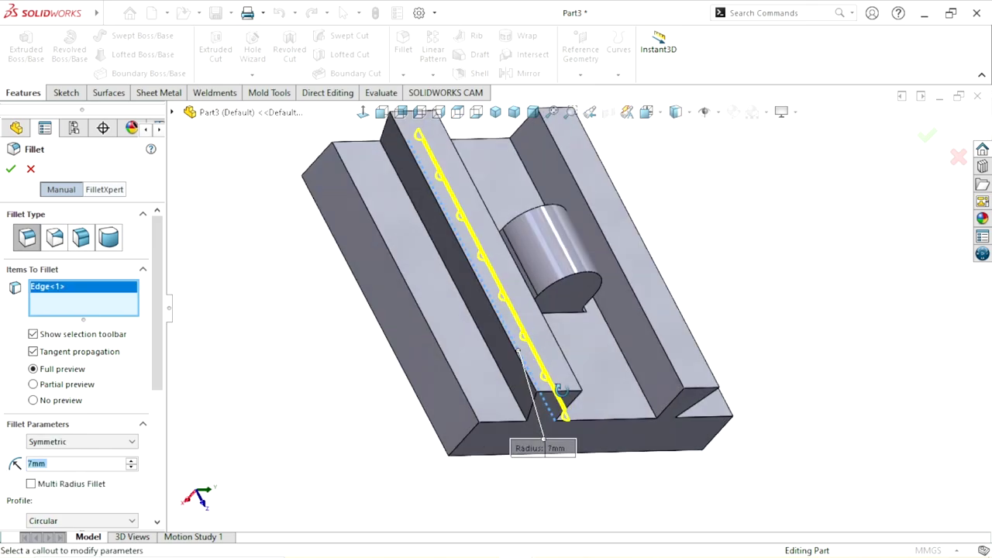
pyautogui.click(642, 397)
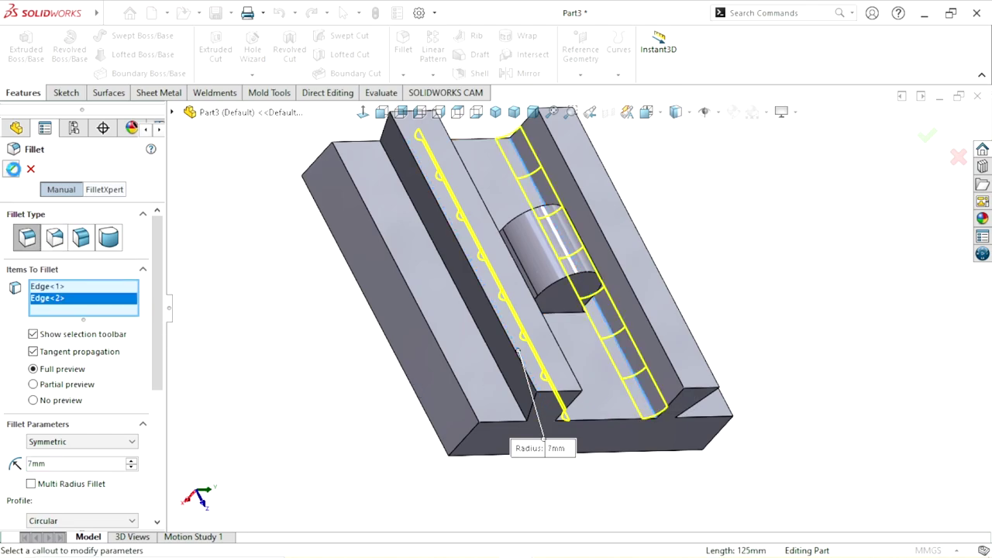
pyautogui.press('Return')
pyautogui.moveTo(760, 398)
pyautogui.mouseDown(button='middle')
pyautogui.moveTo(700, 406)
pyautogui.moveTo(626, 294)
pyautogui.moveTo(625, 398)
pyautogui.moveTo(563, 472)
pyautogui.moveTo(583, 358)
pyautogui.mouseUp(button='middle')
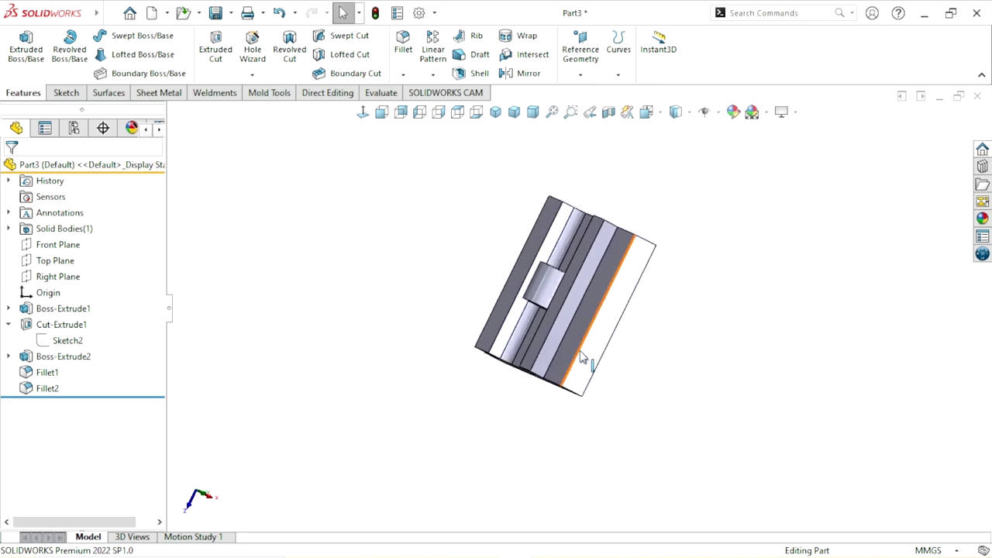
# Select the boss's flat end face and view it Normal To
pyautogui.click(495, 112)
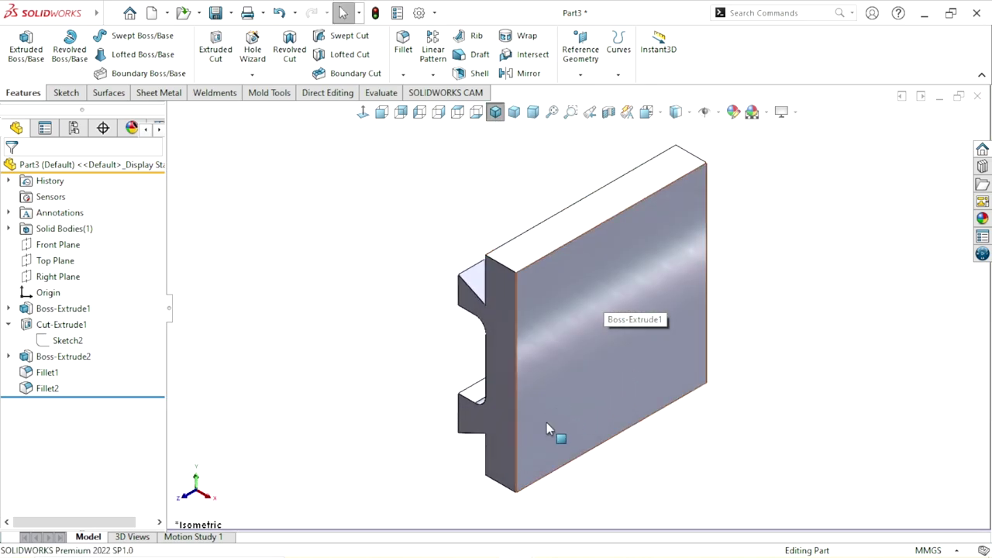
pyautogui.moveTo(546, 424)
pyautogui.mouseDown(button='middle')
pyautogui.moveTo(483, 331)
pyautogui.moveTo(571, 320)
pyautogui.mouseUp(button='middle')
pyautogui.click(556, 332)
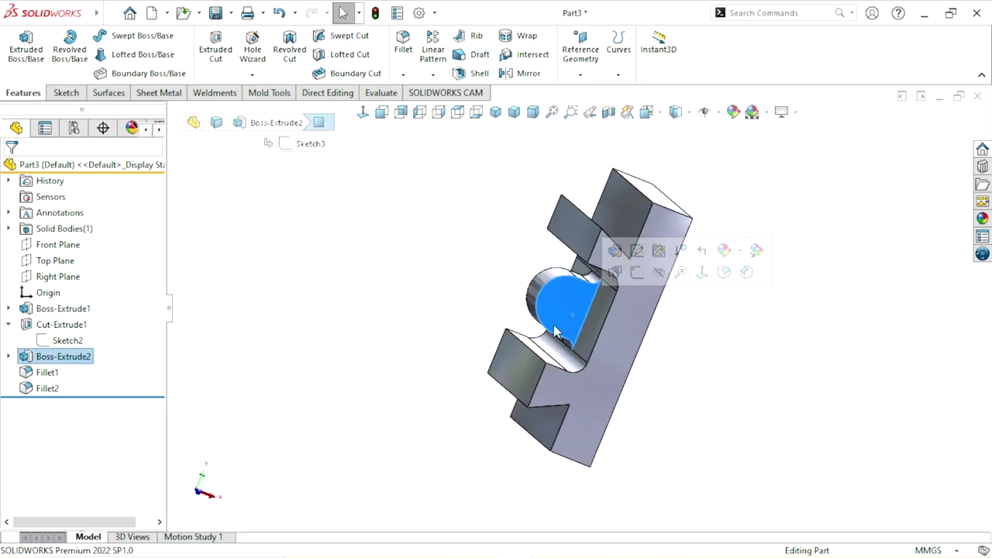
pyautogui.click(363, 111)
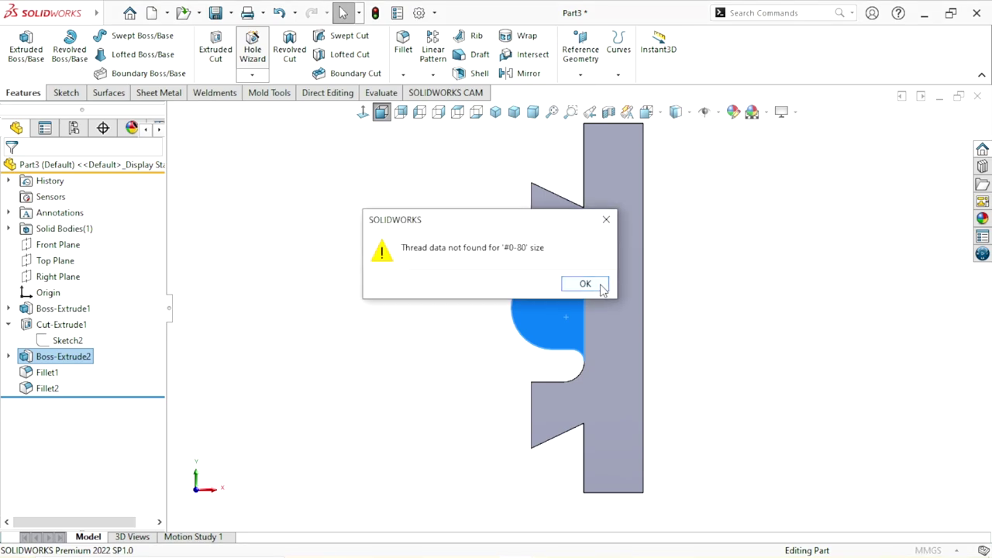
# Configure a Hole Wizard ANSI Metric M16x2.0 tap drill ending Up To Next
pyautogui.click(602, 285)
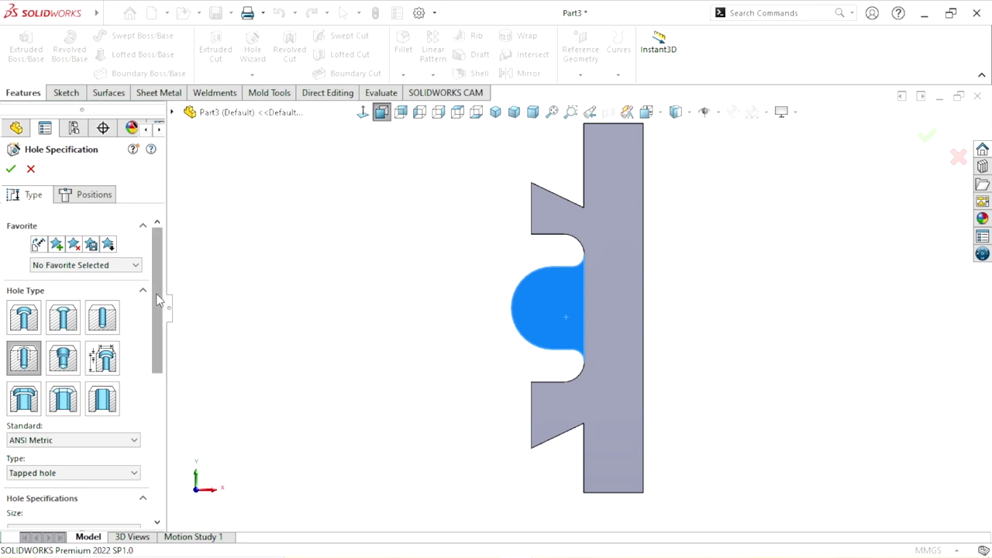
pyautogui.scroll(-1, 158, 310)
pyautogui.click(104, 285)
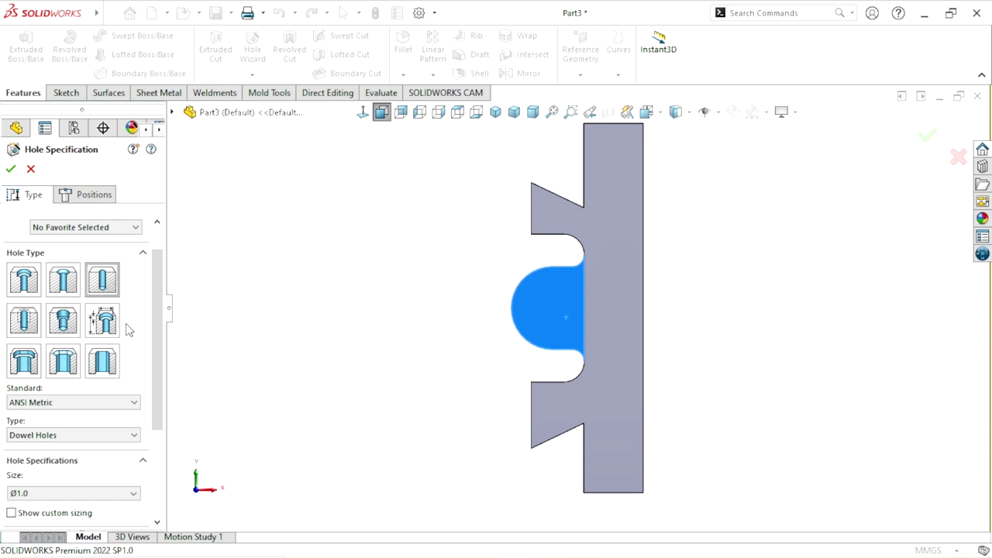
pyautogui.click(133, 403)
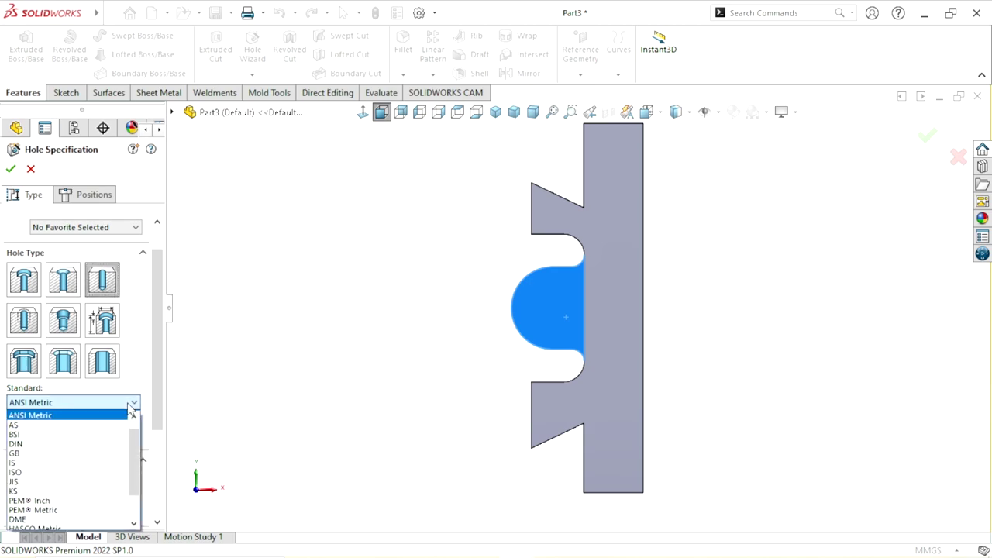
pyautogui.click(80, 420)
pyautogui.scroll(-3, 138, 438)
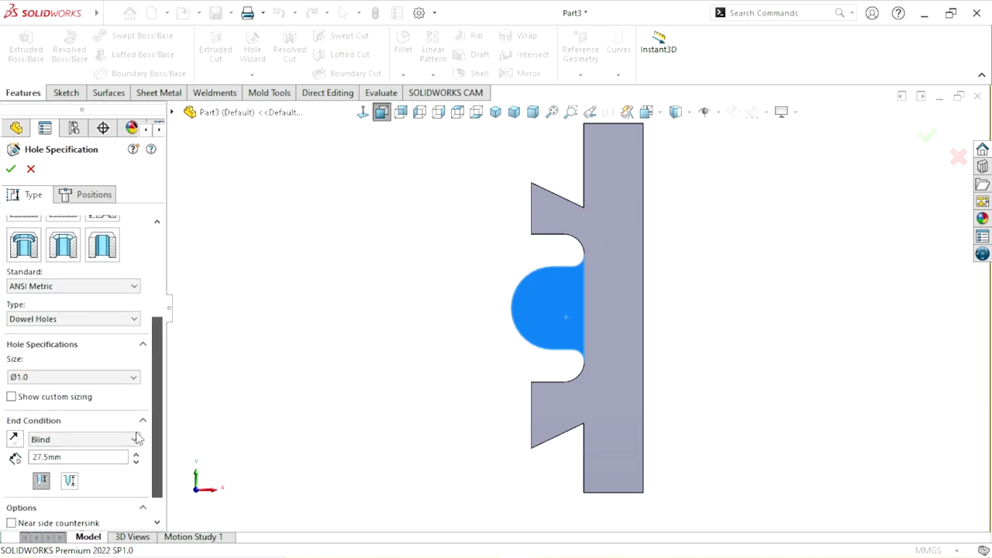
pyautogui.click(85, 319)
pyautogui.click(35, 374)
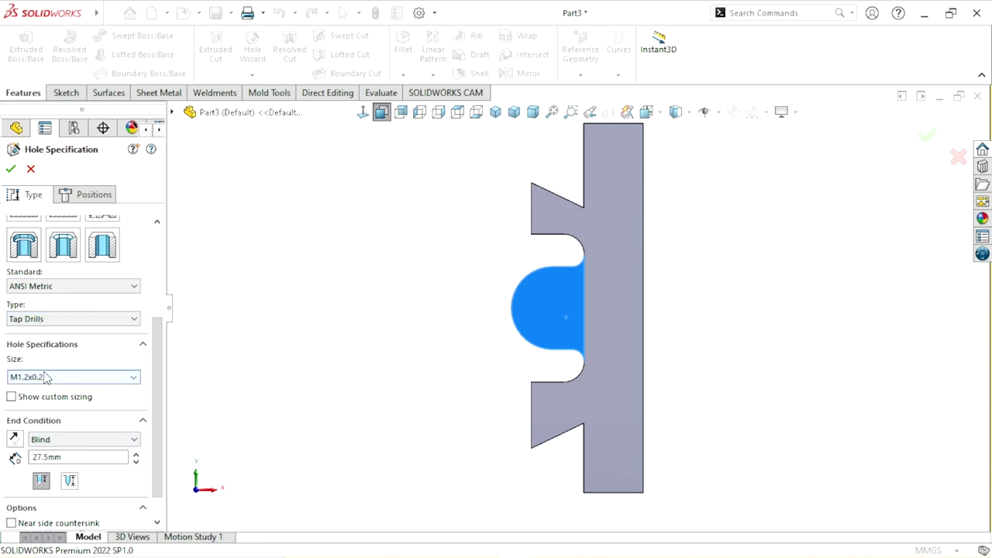
pyautogui.click(115, 378)
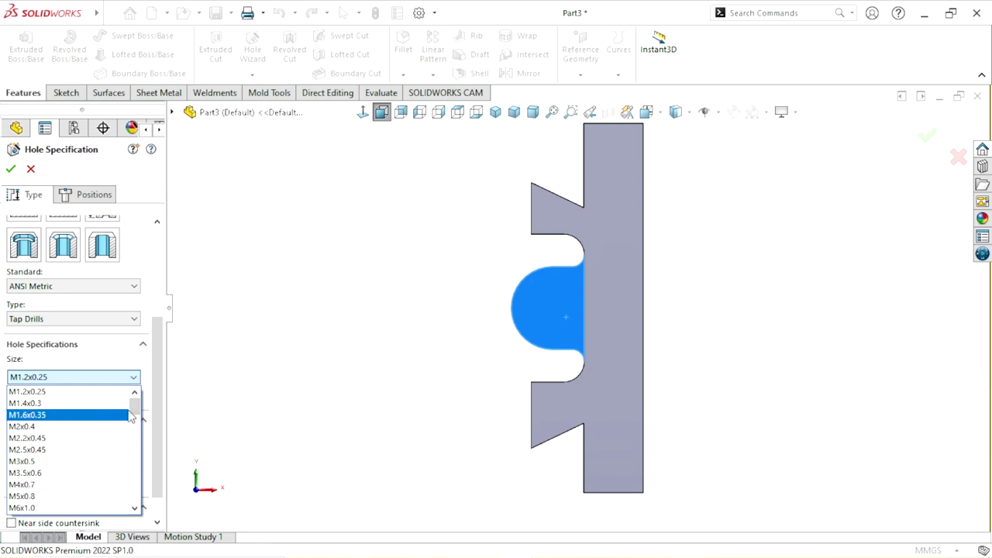
pyautogui.moveTo(137, 413); pyautogui.dragTo(130, 446)
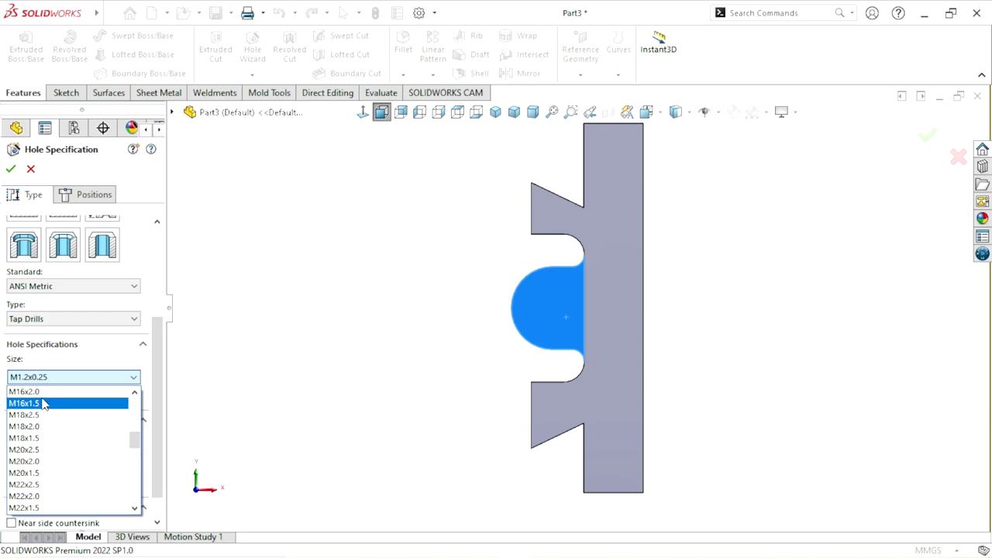
pyautogui.click(35, 391)
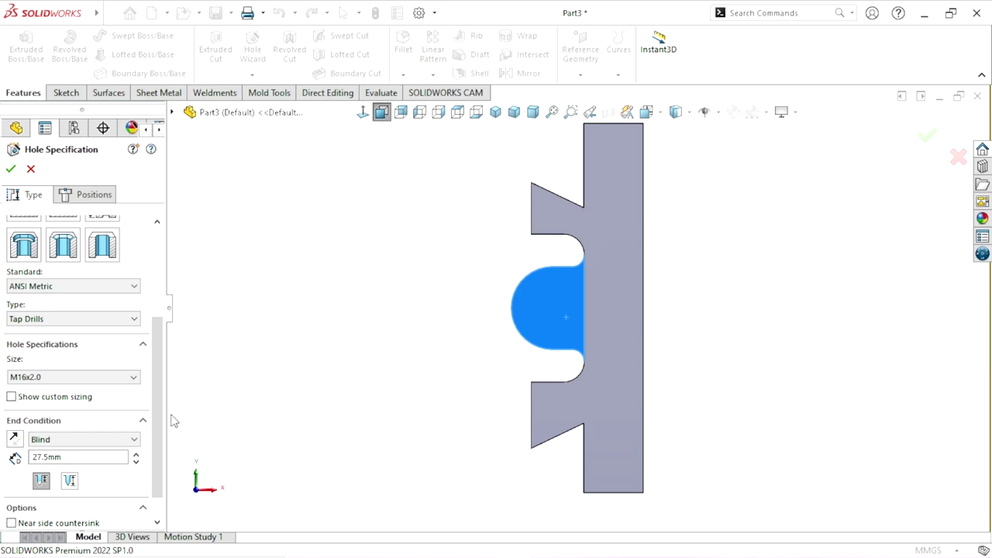
pyautogui.click(113, 441)
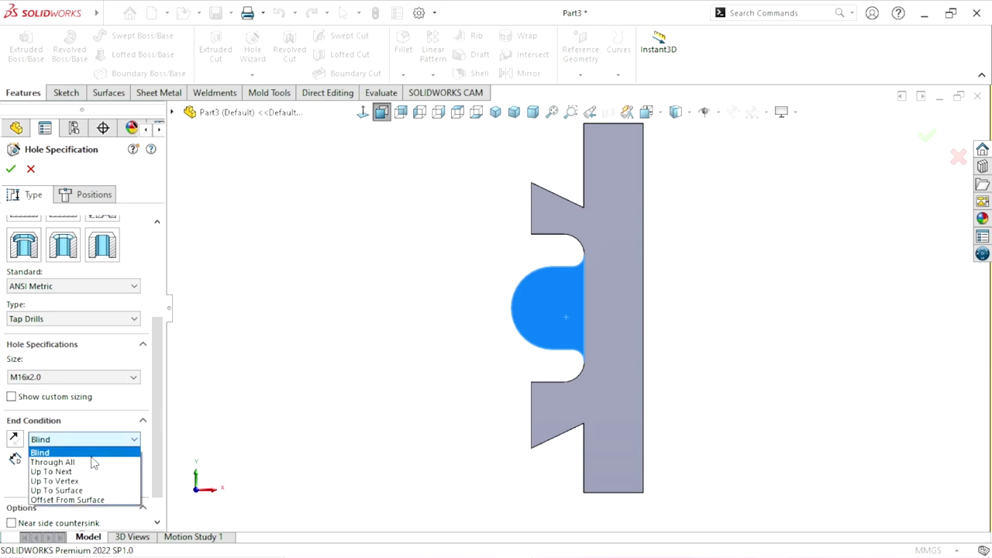
pyautogui.click(51, 472)
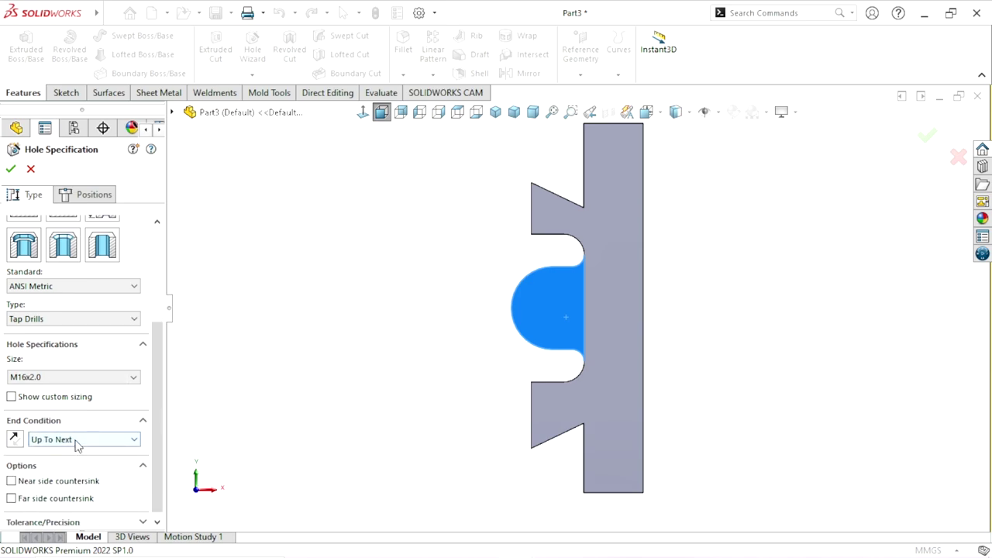
pyautogui.click(85, 194)
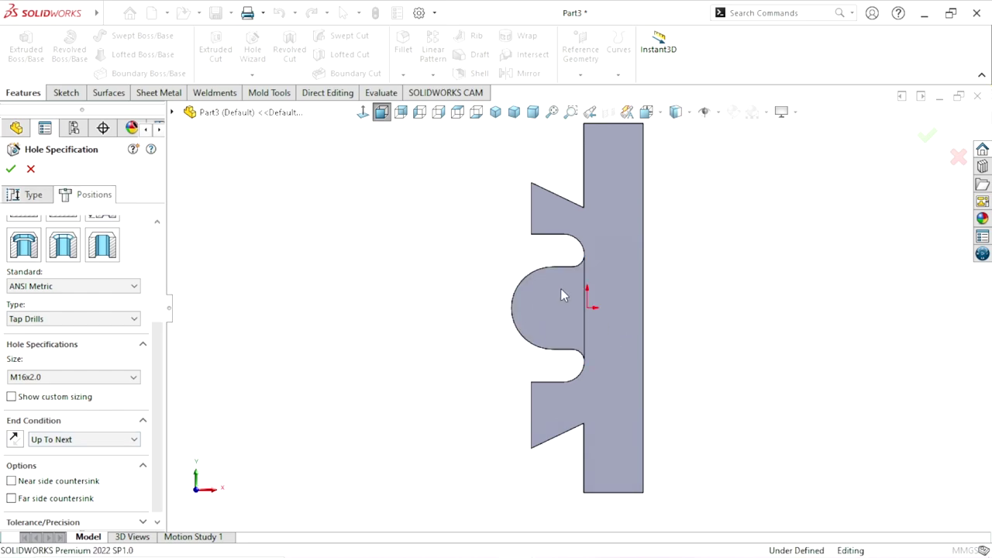
# Place the hole point at the boss arc centre and create the M16x2.0 tap drill
pyautogui.click(520, 287)
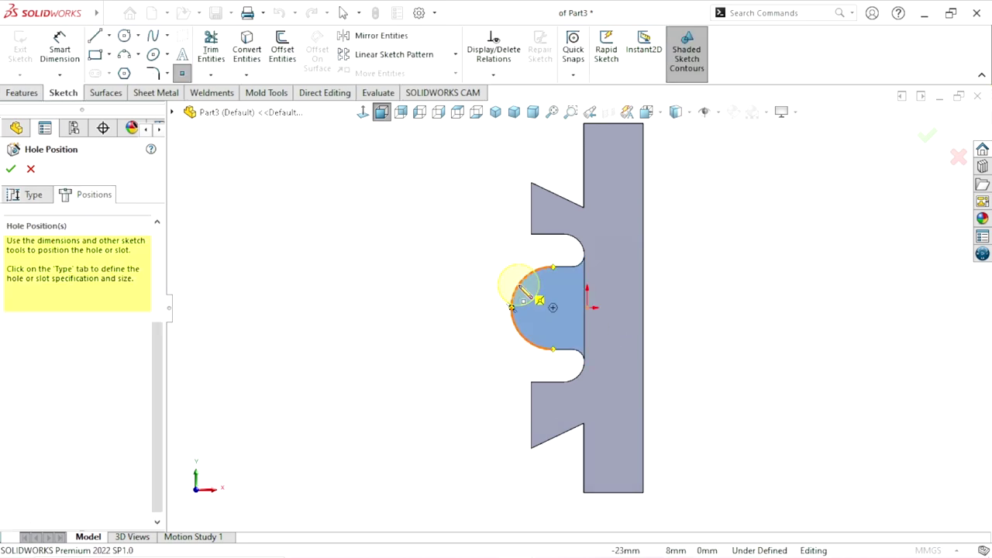
pyautogui.click(553, 308)
pyautogui.click(553, 308)
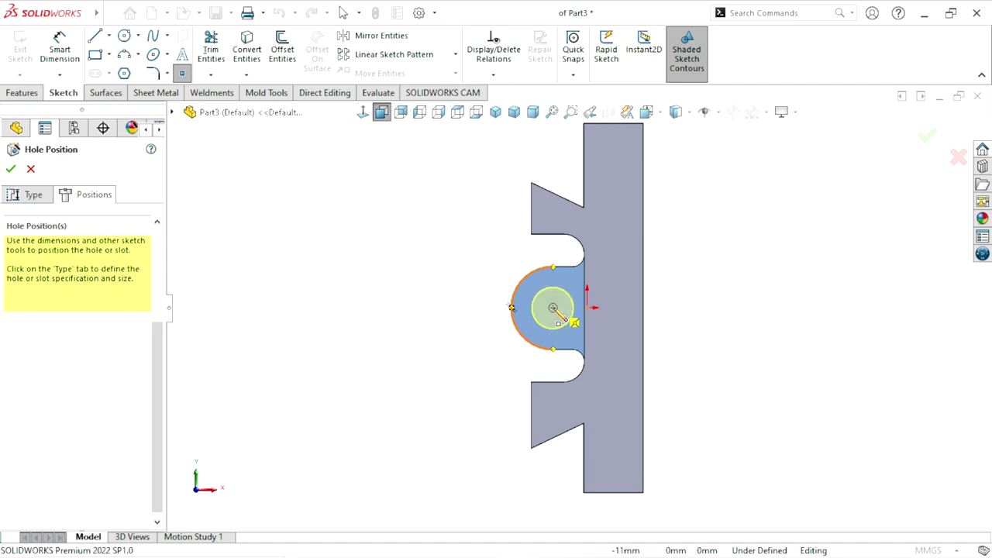
pyautogui.click(553, 309)
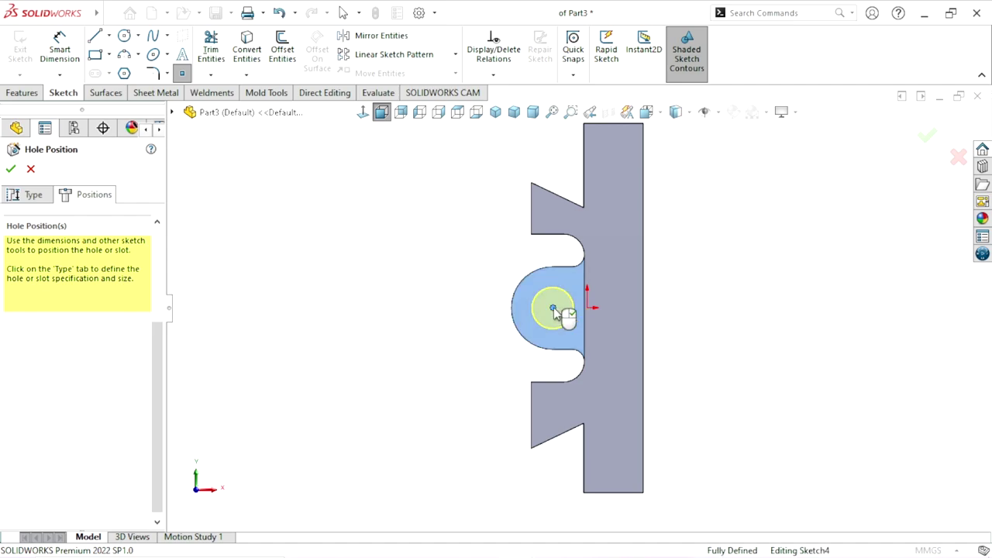
pyautogui.click(11, 170)
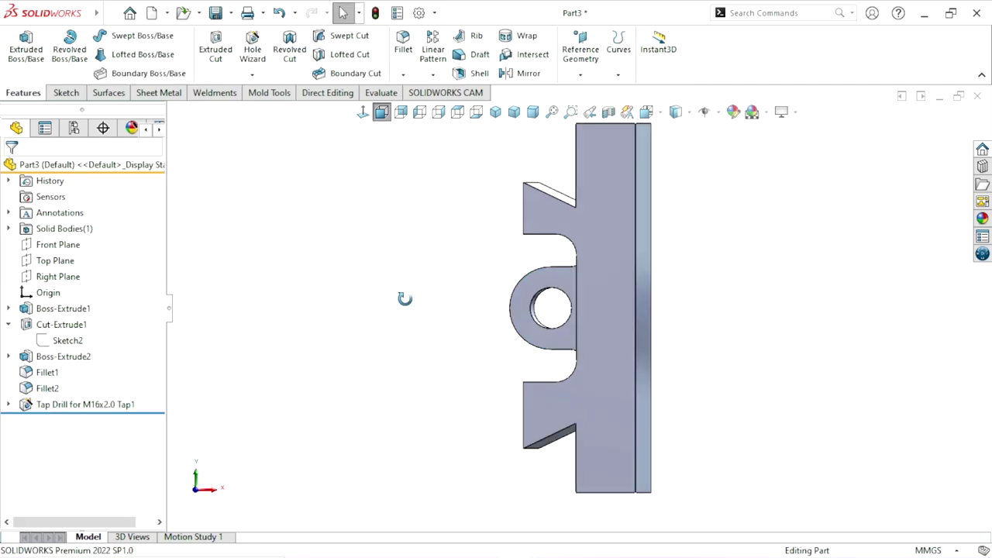
# Orbit and view the boss face straight on to inspect the new hole
pyautogui.moveTo(405, 299)
pyautogui.mouseDown(button='middle')
pyautogui.moveTo(437, 339)
pyautogui.moveTo(516, 255)
pyautogui.mouseUp(button='middle')
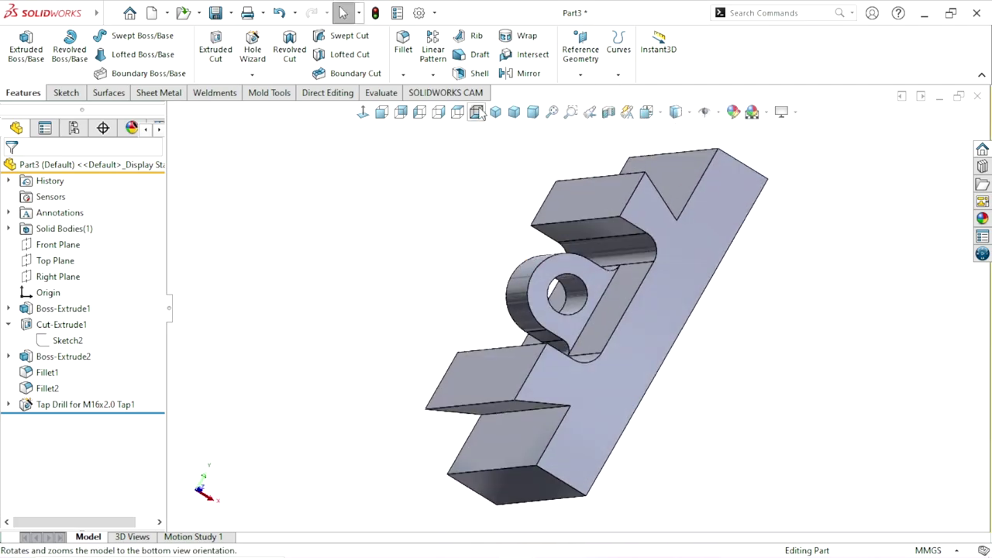
pyautogui.click(496, 111)
pyautogui.scroll(-3, 567, 355)
pyautogui.moveTo(465, 359); pyautogui.dragTo(537, 250, button='middle')
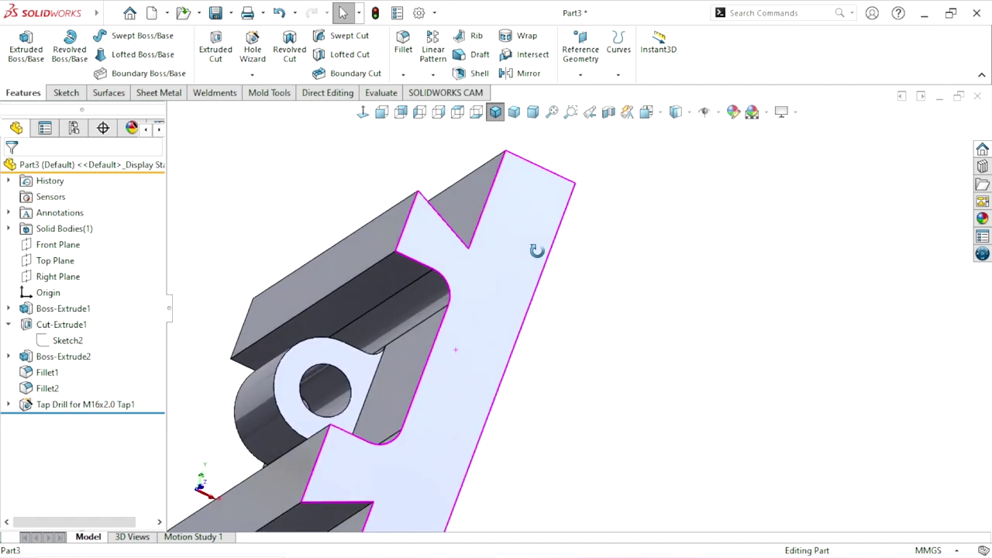
pyautogui.keyDown('ctrl'); pyautogui.moveTo(372, 395); pyautogui.dragTo(456, 376, button='middle'); pyautogui.keyUp('ctrl')
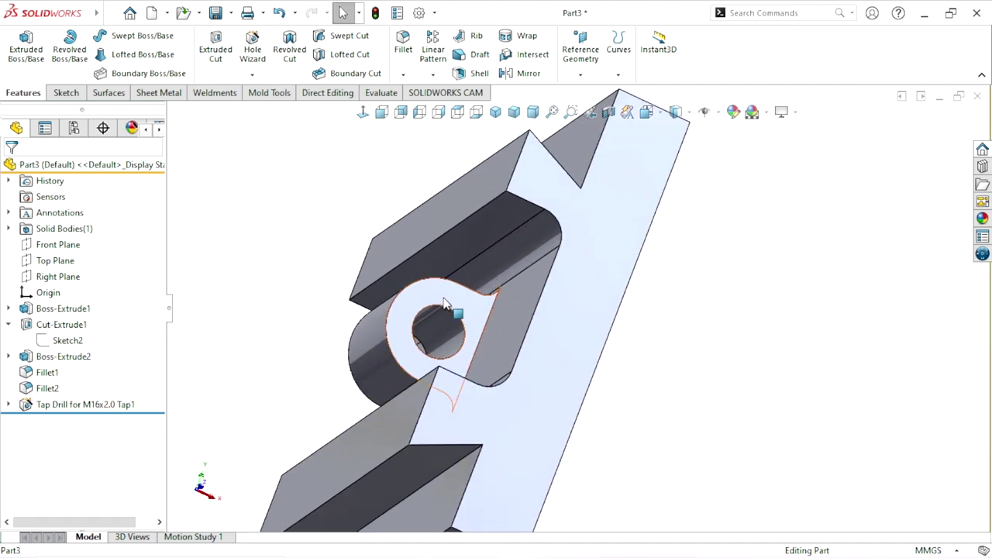
pyautogui.click(457, 287)
pyautogui.click(363, 112)
pyautogui.click(339, 282)
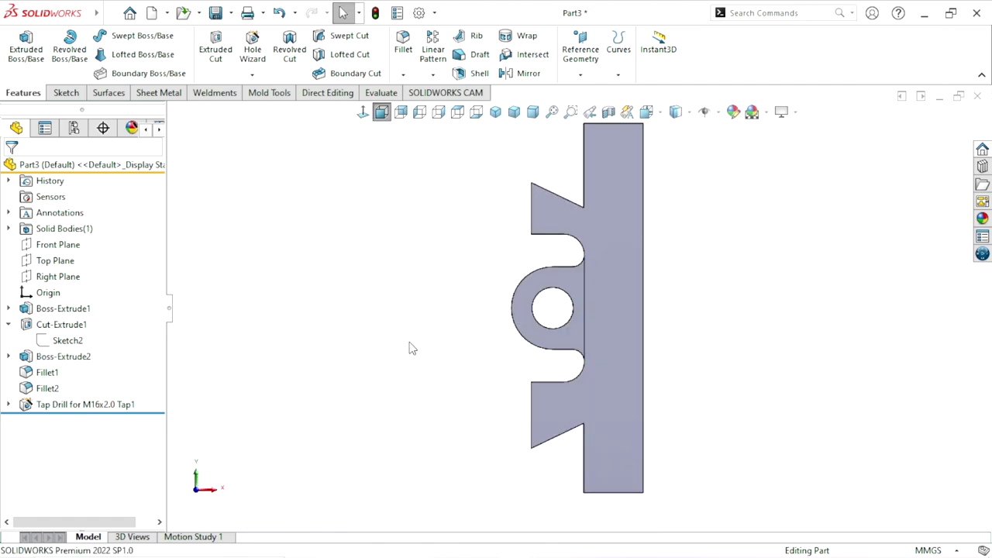
pyautogui.hotkey('ctrl', 'shift', 'z')
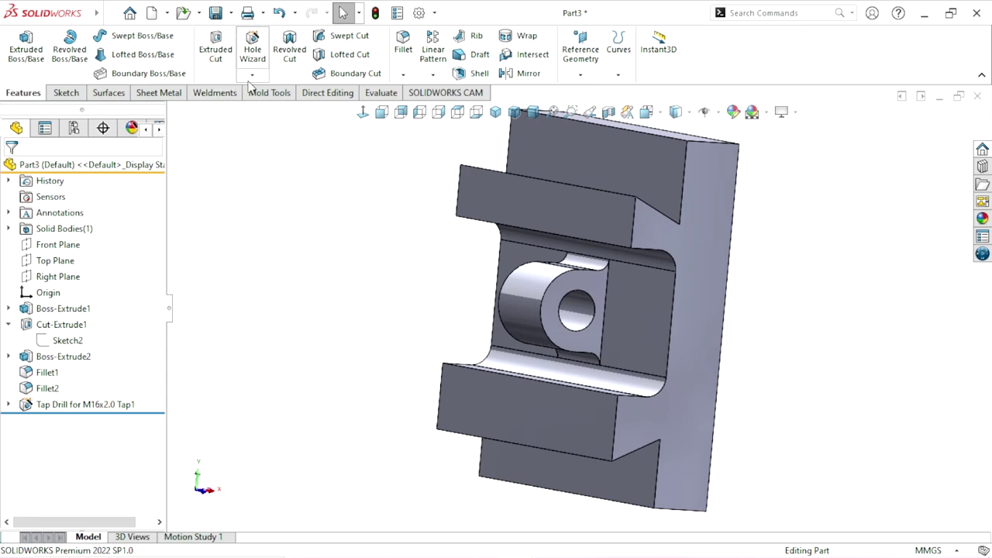
# Start a Thread feature from the boss hole's circular edge
pyautogui.click(256, 75)
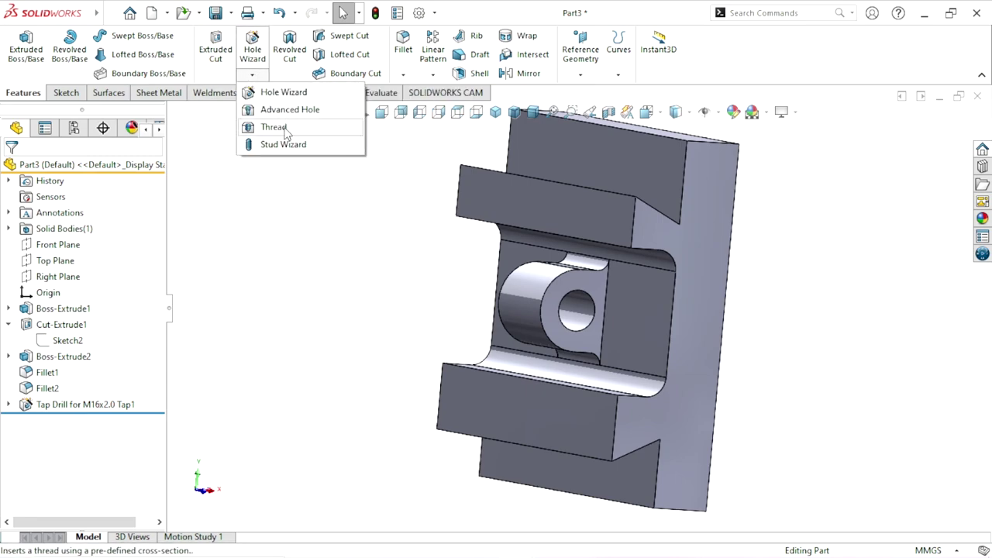
pyautogui.click(279, 129)
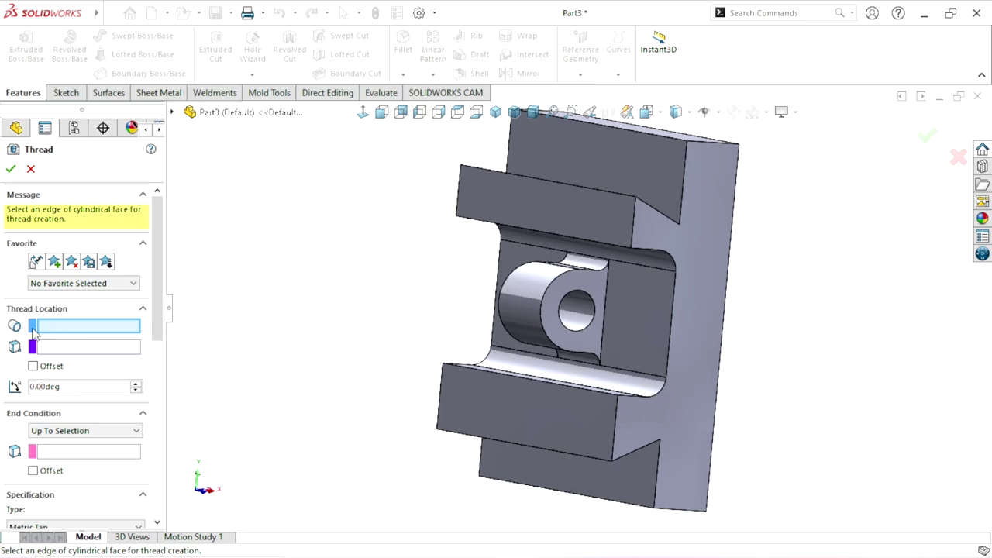
pyautogui.scroll(-3, 688, 334)
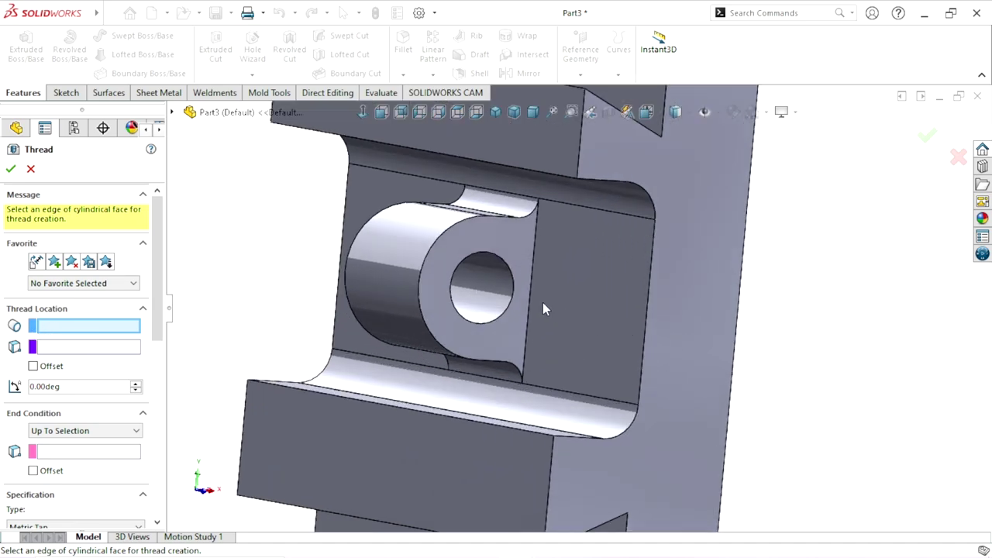
pyautogui.click(510, 277)
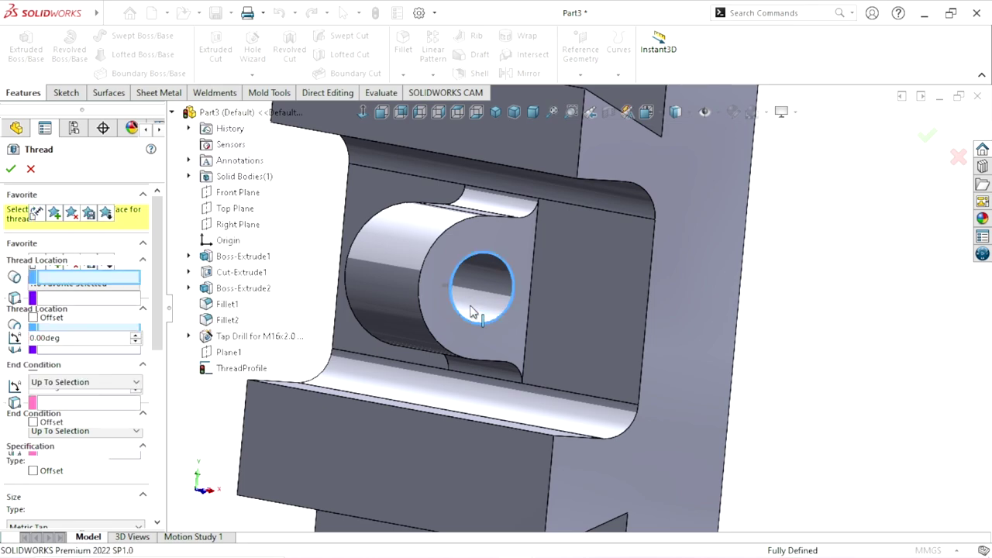
pyautogui.moveTo(159, 284); pyautogui.dragTo(152, 321)
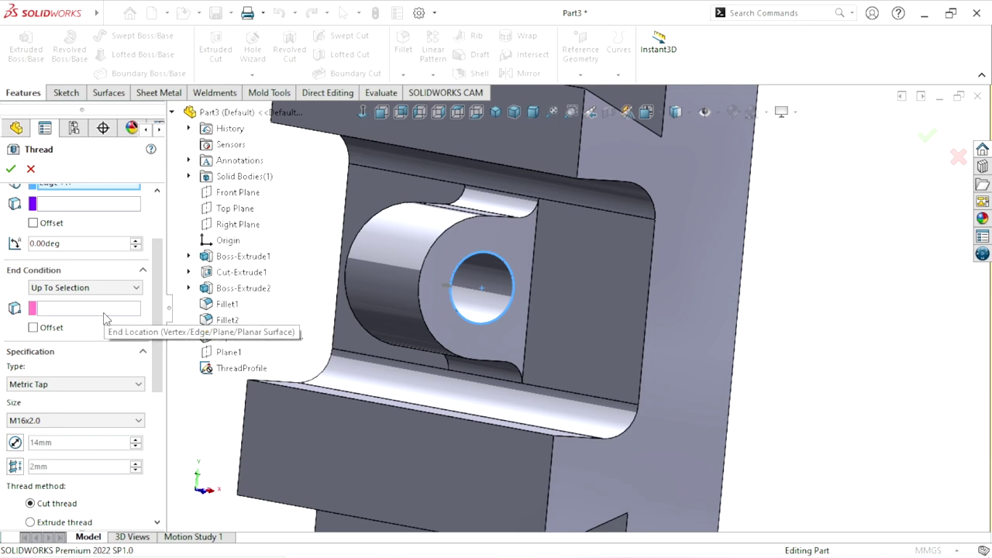
# End the thread Up To Selection at the boss face
pyautogui.click(118, 288)
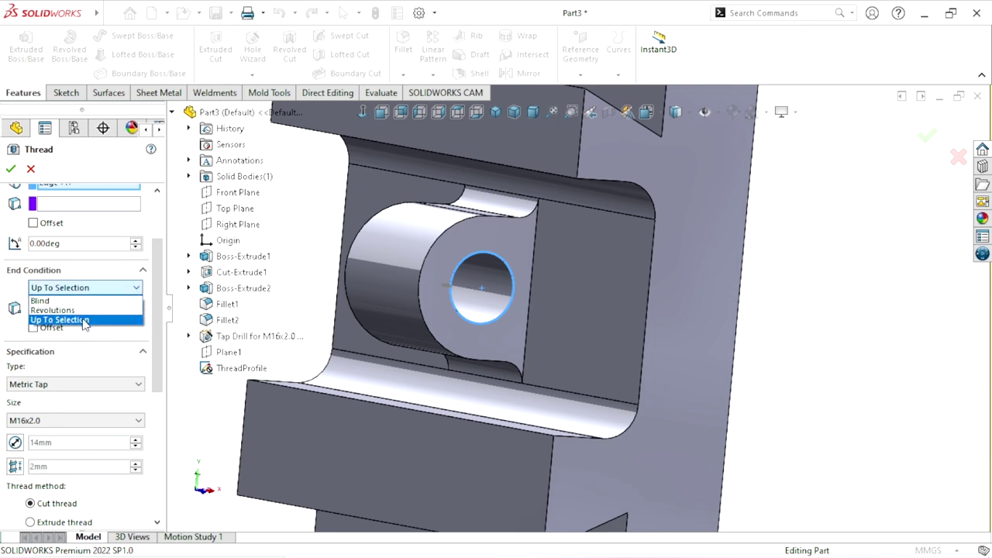
pyautogui.click(119, 318)
pyautogui.scroll(3, 466, 310)
pyautogui.moveTo(466, 310); pyautogui.dragTo(534, 290, button='middle')
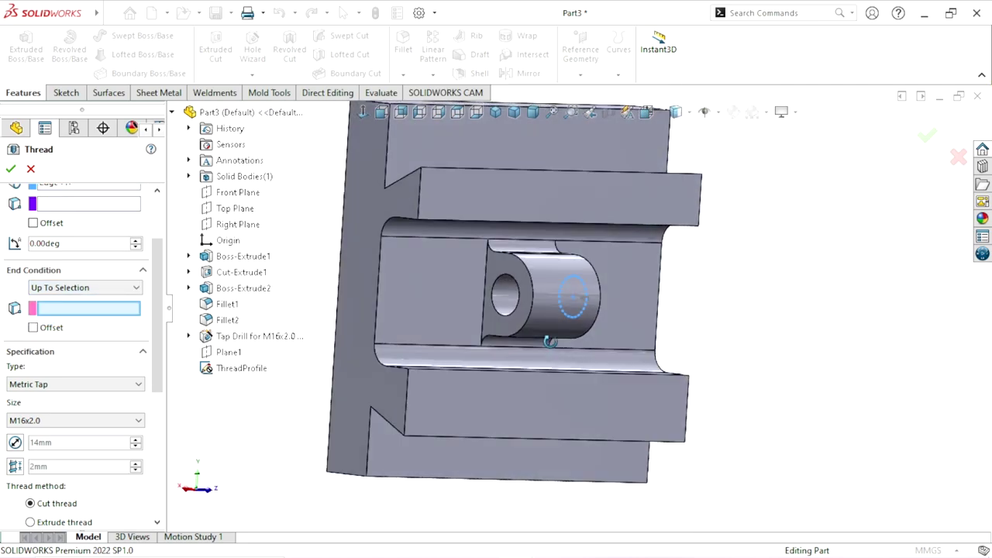
pyautogui.scroll(-3, 534, 291)
pyautogui.click(470, 235)
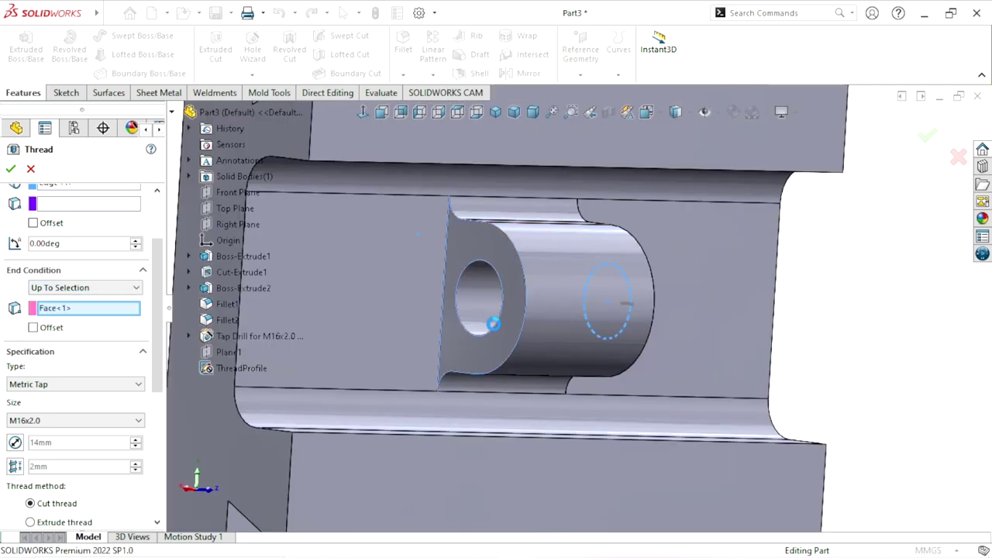
pyautogui.scroll(4, 631, 336)
pyautogui.moveTo(751, 328); pyautogui.dragTo(589, 310, button='middle')
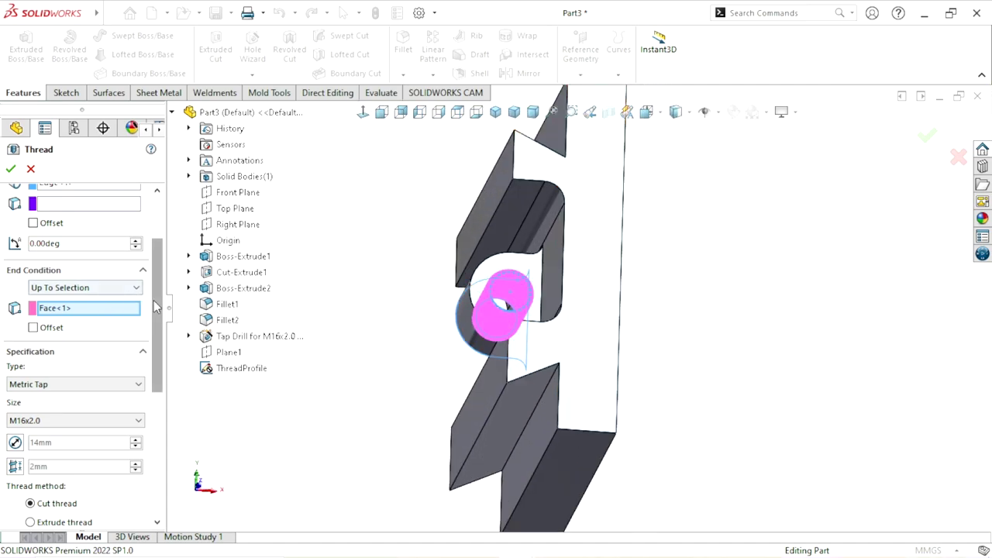
pyautogui.moveTo(154, 301); pyautogui.dragTo(157, 356)
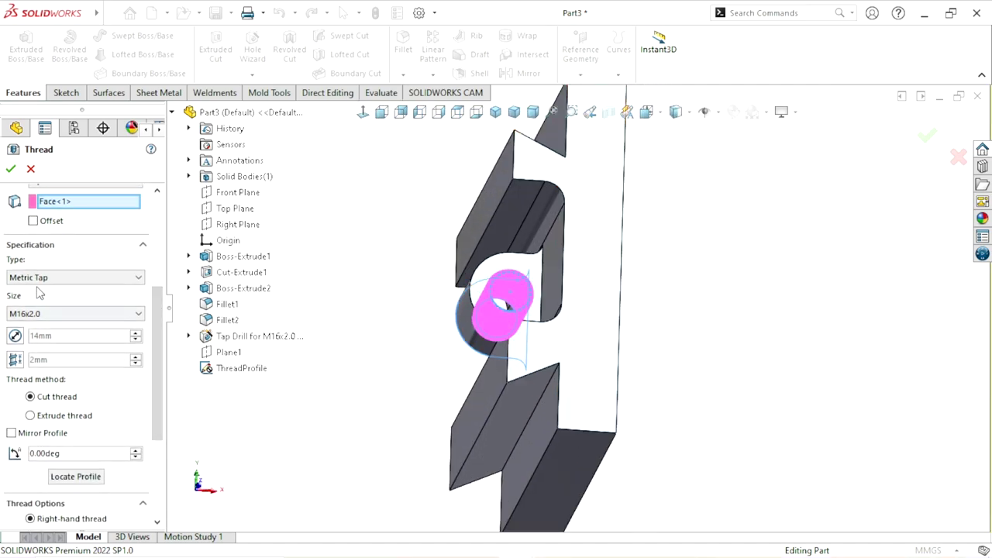
# Keep Metric Tap M16x2.0 and add a reversed 5 mm start offset
pyautogui.click(101, 278)
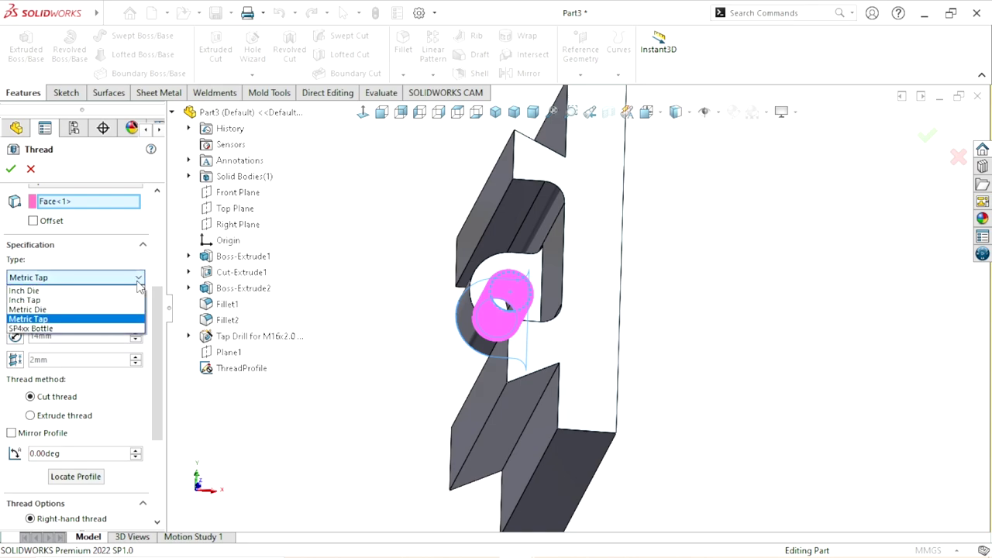
pyautogui.click(92, 277)
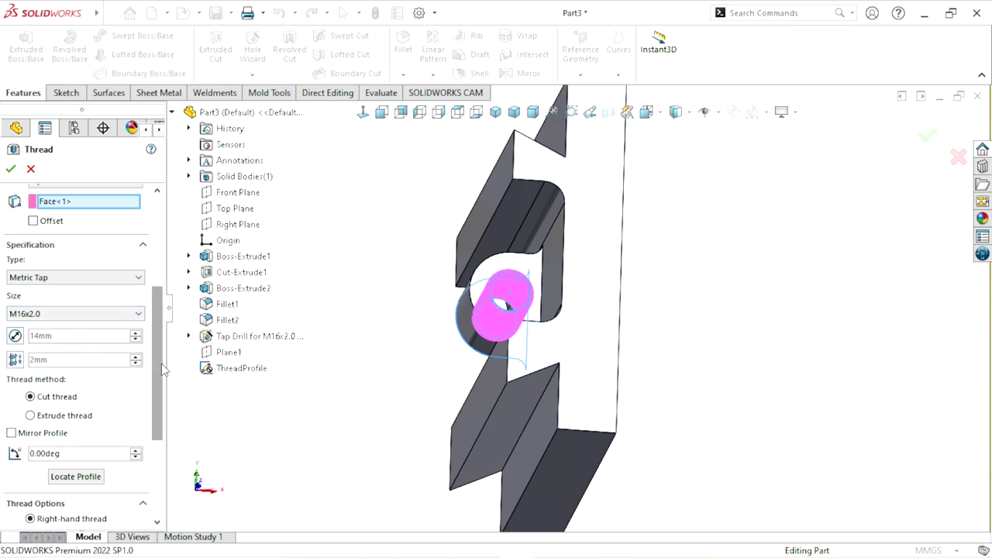
pyautogui.moveTo(434, 318); pyautogui.dragTo(582, 313, button='middle')
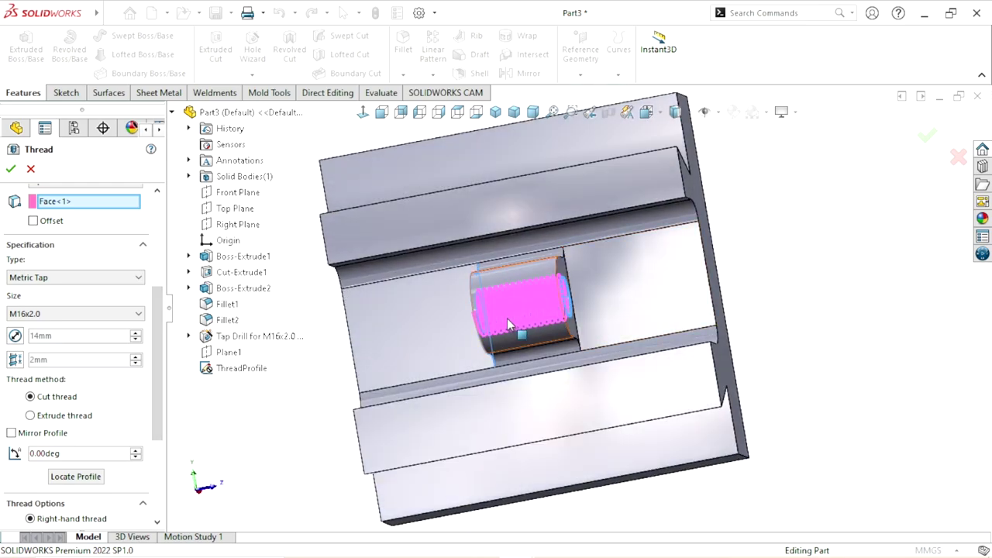
pyautogui.scroll(-2, 507, 318)
pyautogui.moveTo(160, 318); pyautogui.dragTo(161, 268)
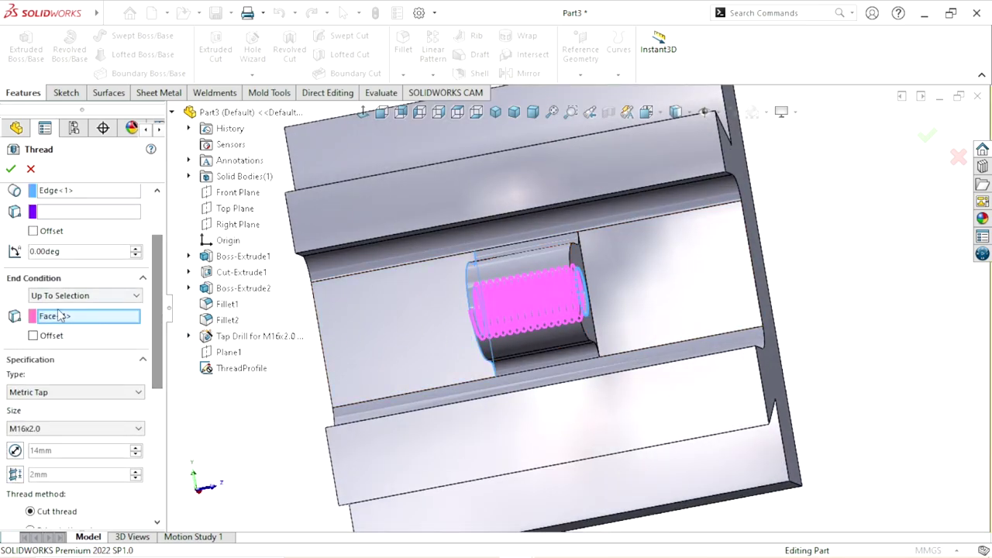
pyautogui.click(33, 231)
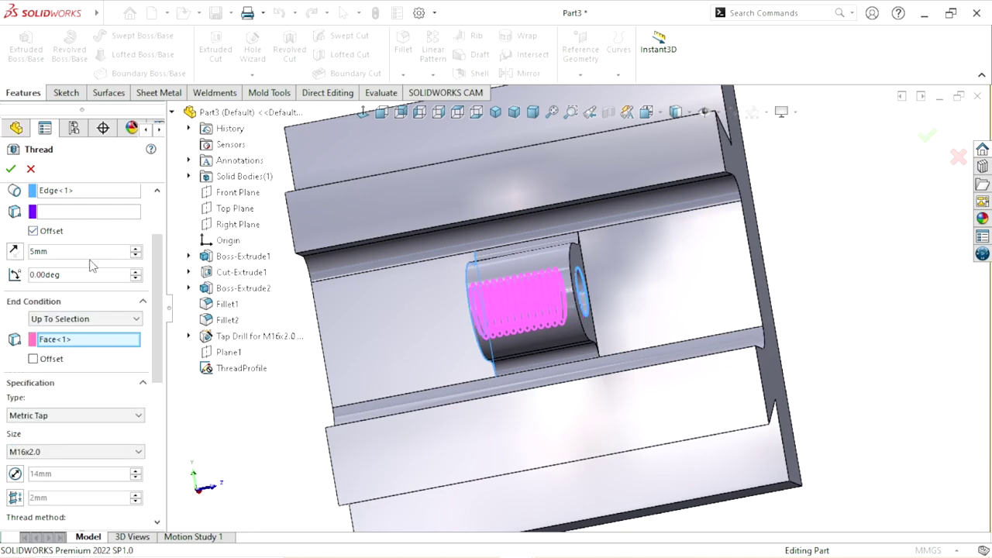
pyautogui.click(23, 254)
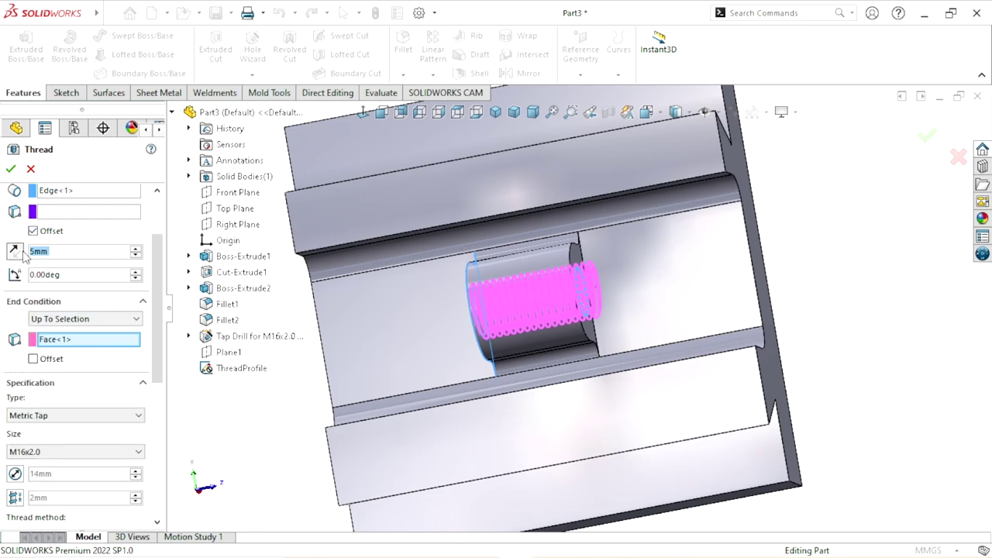
# Accept the M16x2.0 thread, then orbit and zoom to inspect the threaded boss hole
pyautogui.click(9, 168)
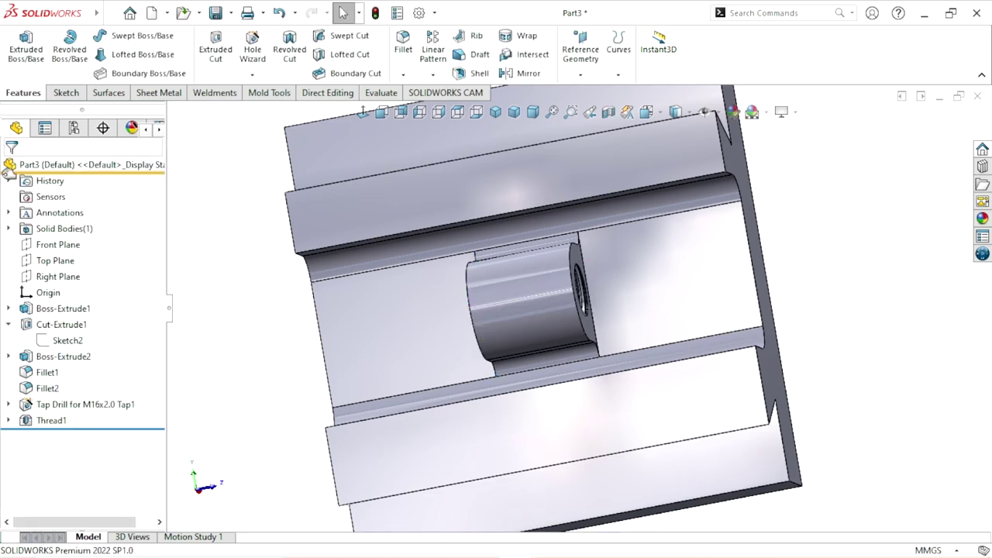
pyautogui.scroll(3, 481, 236)
pyautogui.moveTo(591, 302); pyautogui.dragTo(676, 266, button='middle')
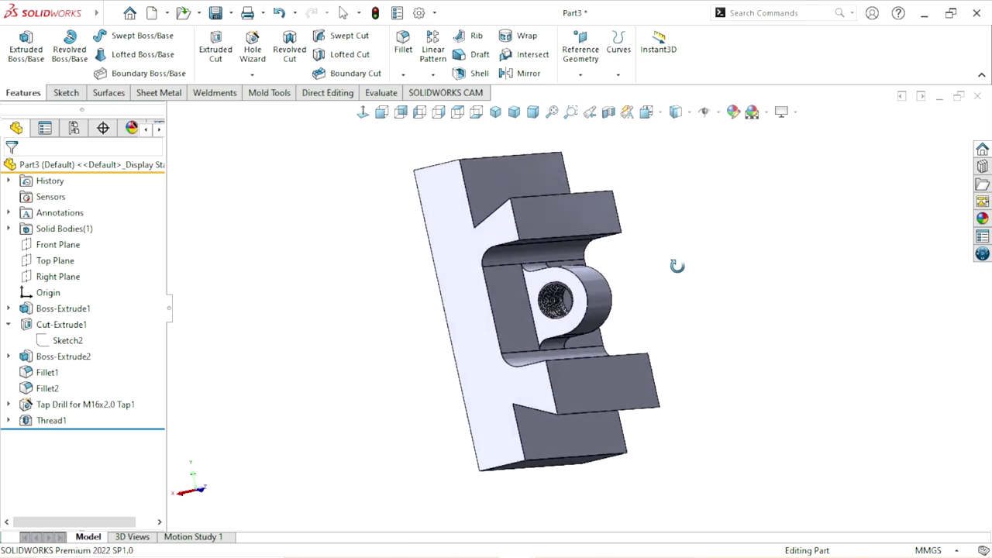
pyautogui.scroll(-4, 574, 320)
pyautogui.scroll(-3, 575, 320)
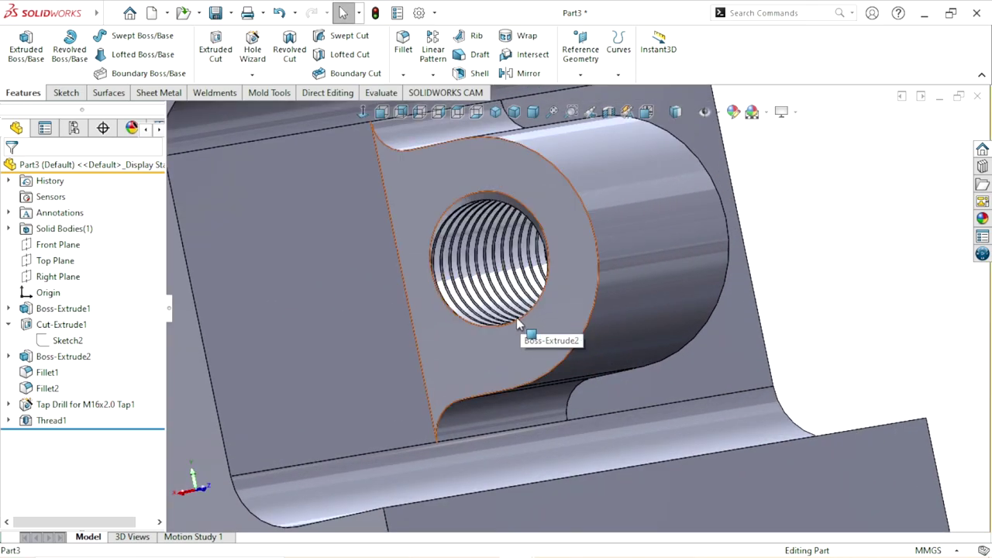
pyautogui.moveTo(516, 333)
pyautogui.mouseDown(button='middle')
pyautogui.moveTo(487, 323)
pyautogui.moveTo(627, 285)
pyautogui.mouseUp(button='middle')
pyautogui.scroll(3, 487, 323)
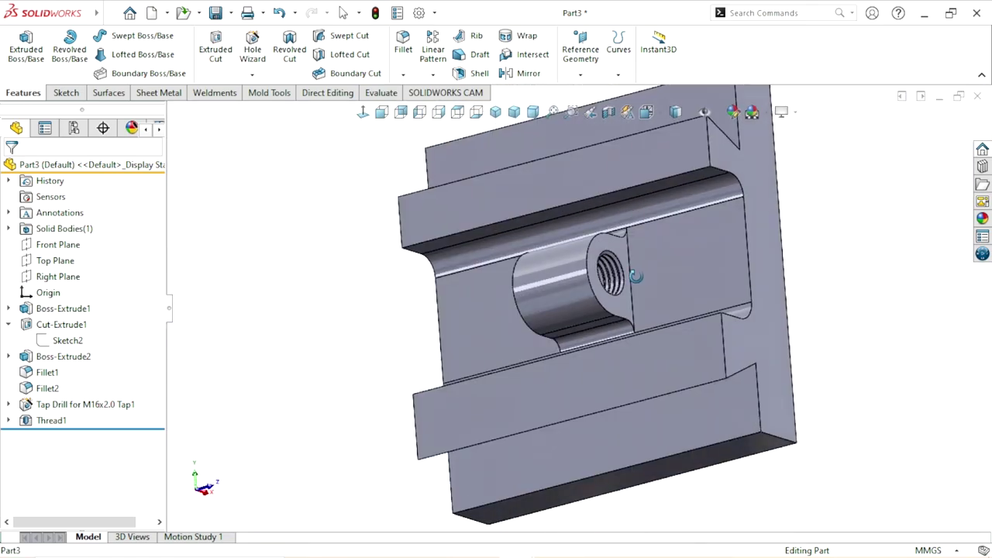
pyautogui.scroll(-4, 626, 285)
pyautogui.scroll(2, 574, 314)
pyautogui.scroll(3, 573, 314)
pyautogui.scroll(3, 557, 368)
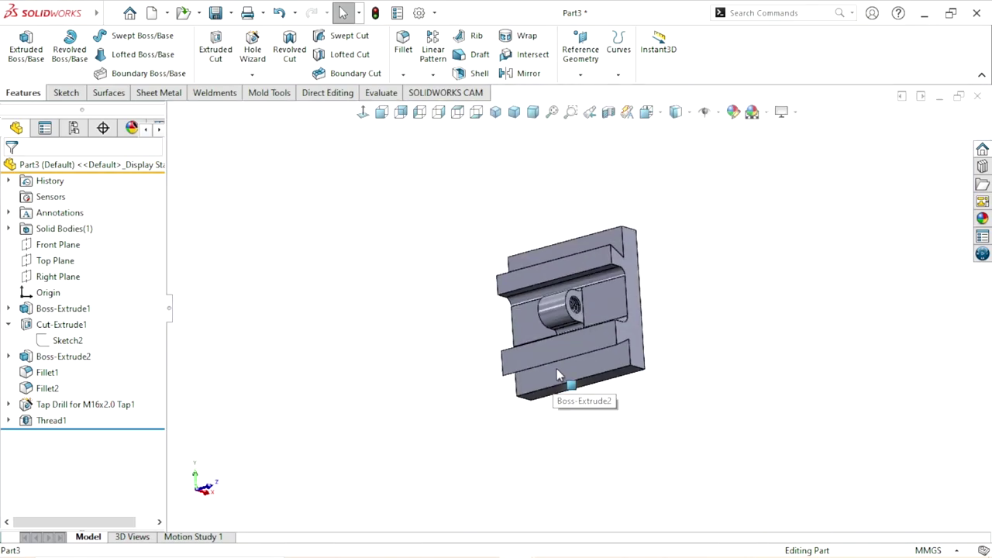
pyautogui.moveTo(556, 368)
pyautogui.mouseDown(button='middle')
pyautogui.moveTo(623, 253)
pyautogui.moveTo(631, 319)
pyautogui.mouseUp(button='middle')
pyautogui.scroll(-2, 459, 270)
# Sketch an 80 mm diameter circle centred on the origin on the block's flat face
pyautogui.click(458, 269)
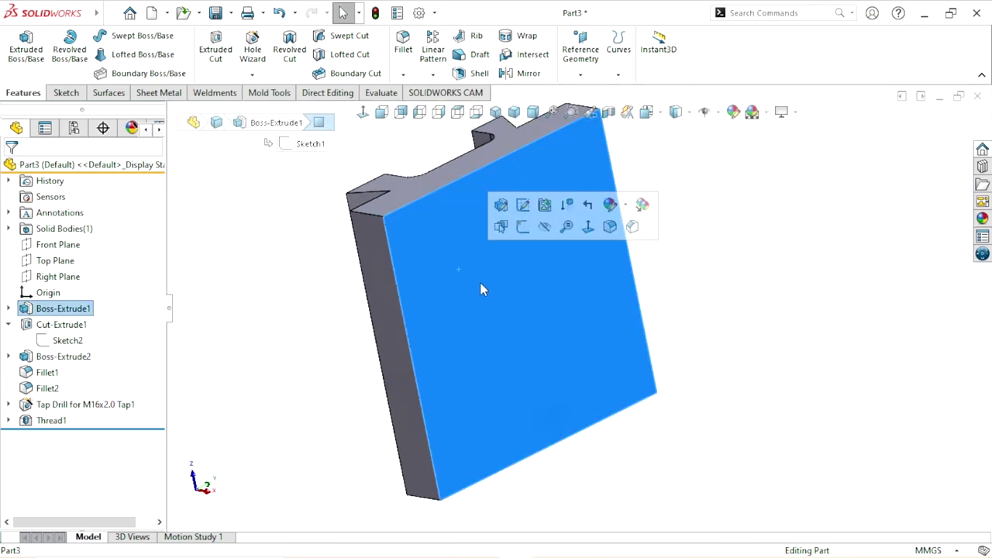
pyautogui.click(524, 227)
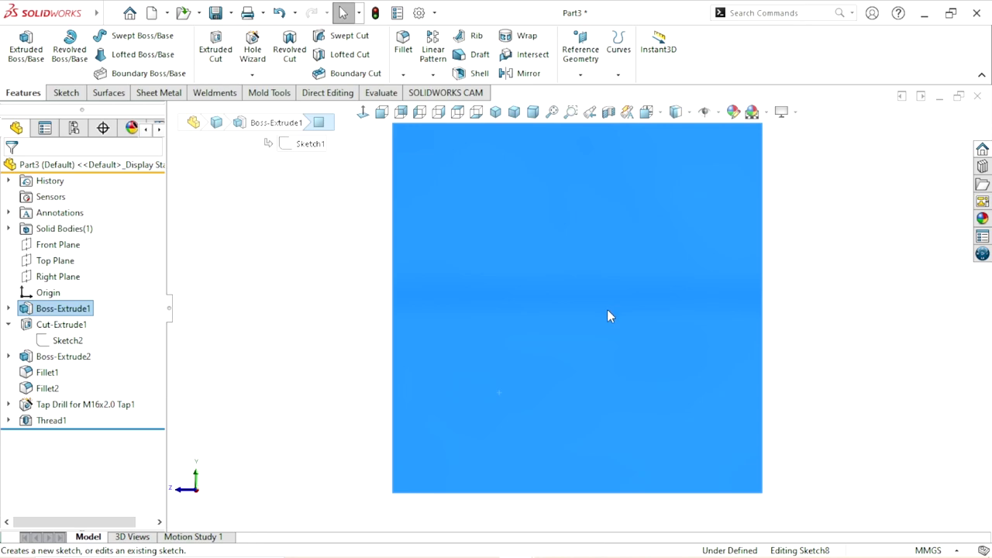
pyautogui.click(122, 39)
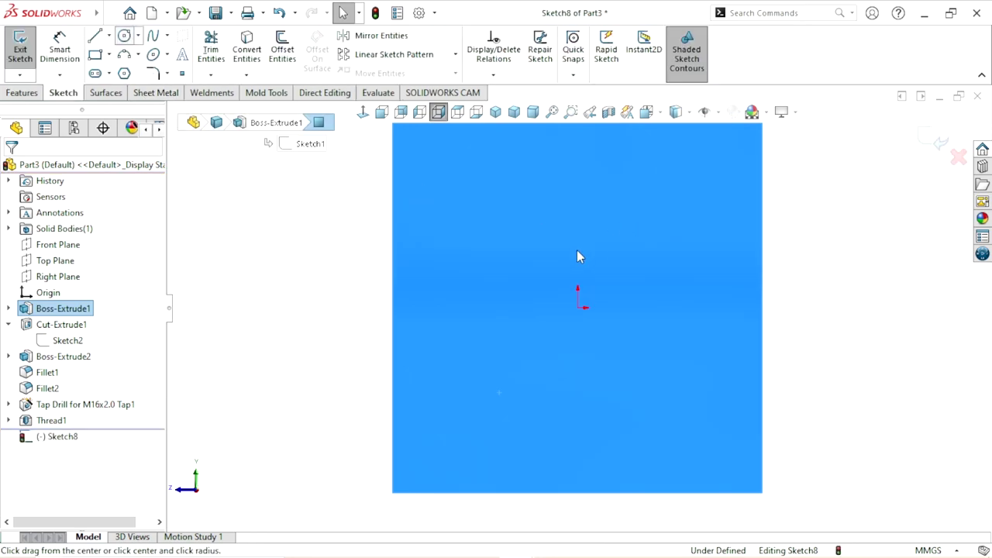
pyautogui.click(578, 308)
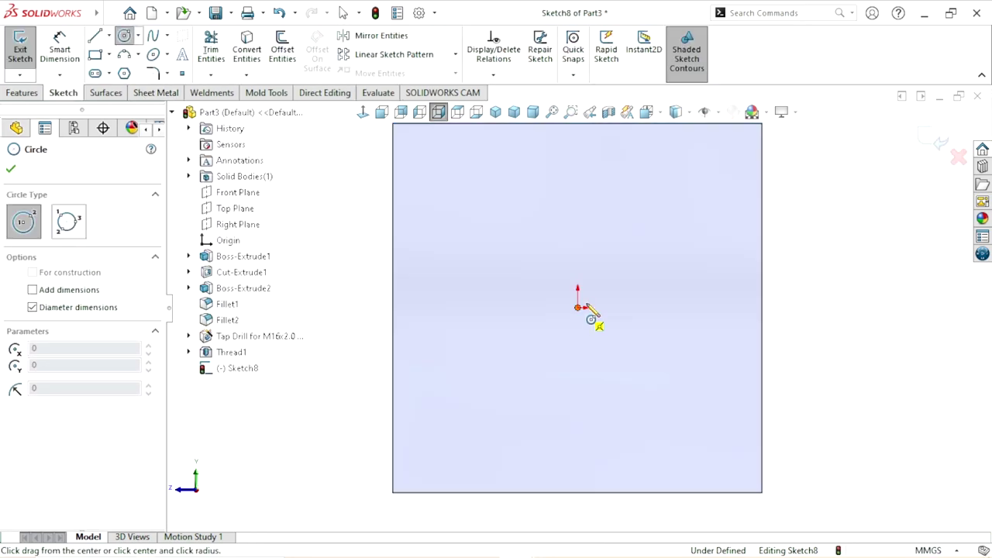
pyautogui.click(691, 246)
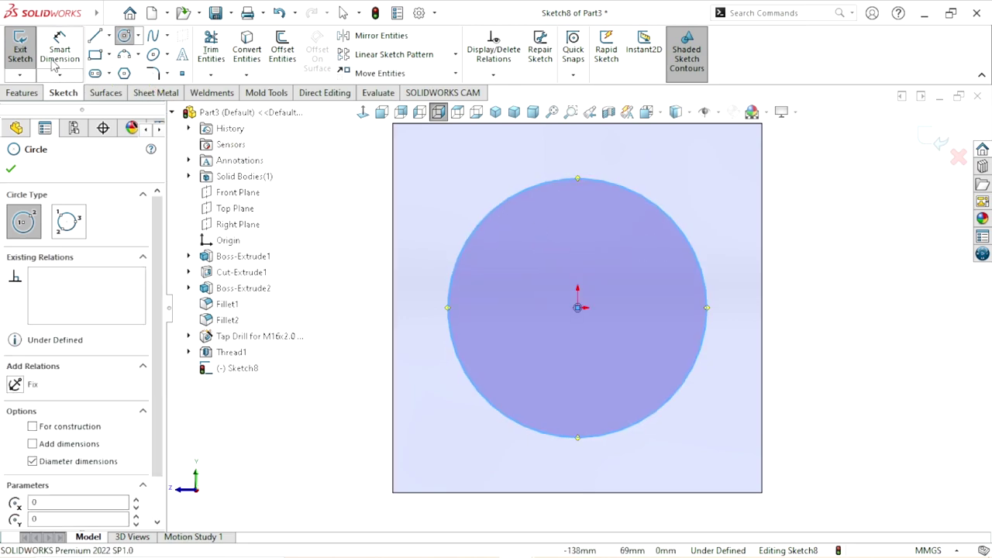
pyautogui.click(60, 49)
pyautogui.click(709, 314)
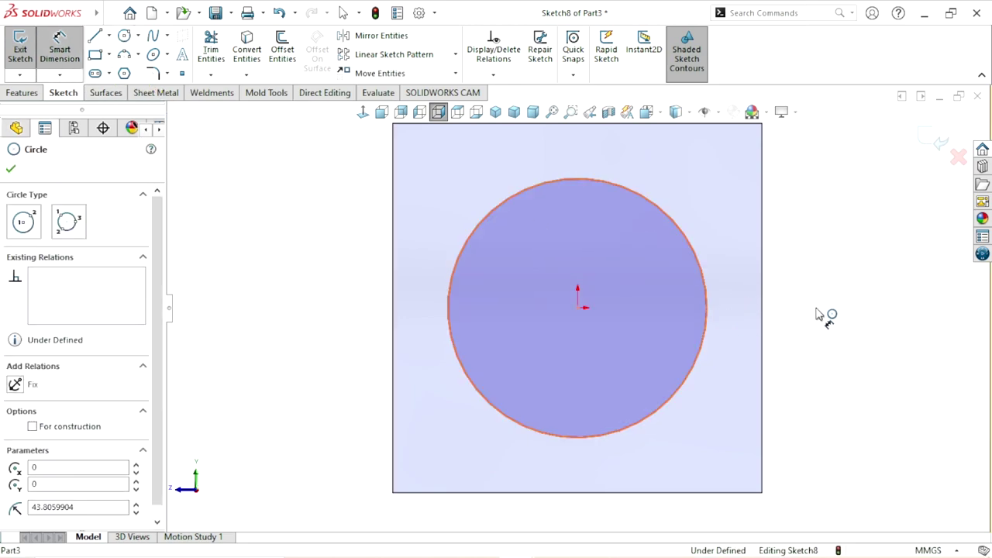
pyautogui.click(700, 353)
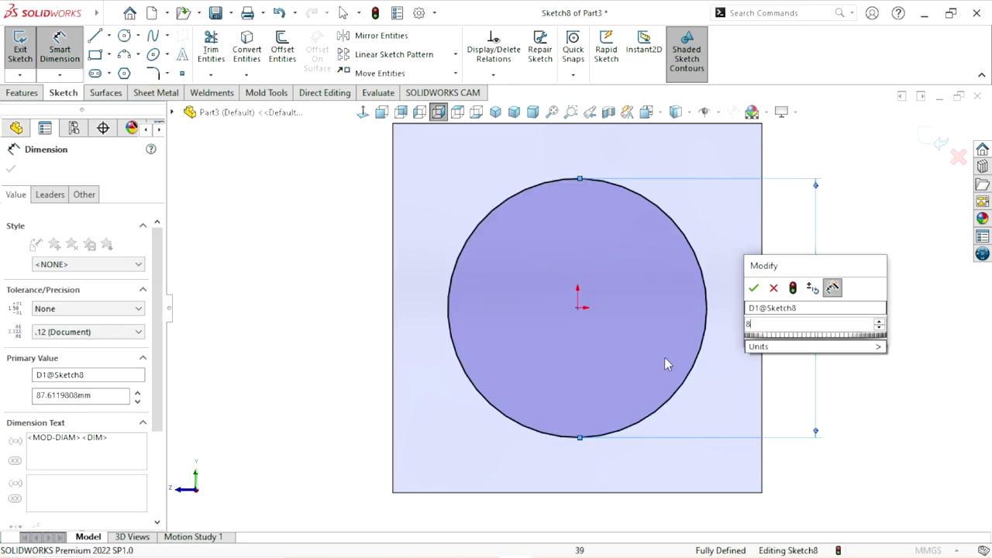
pyautogui.write('80')
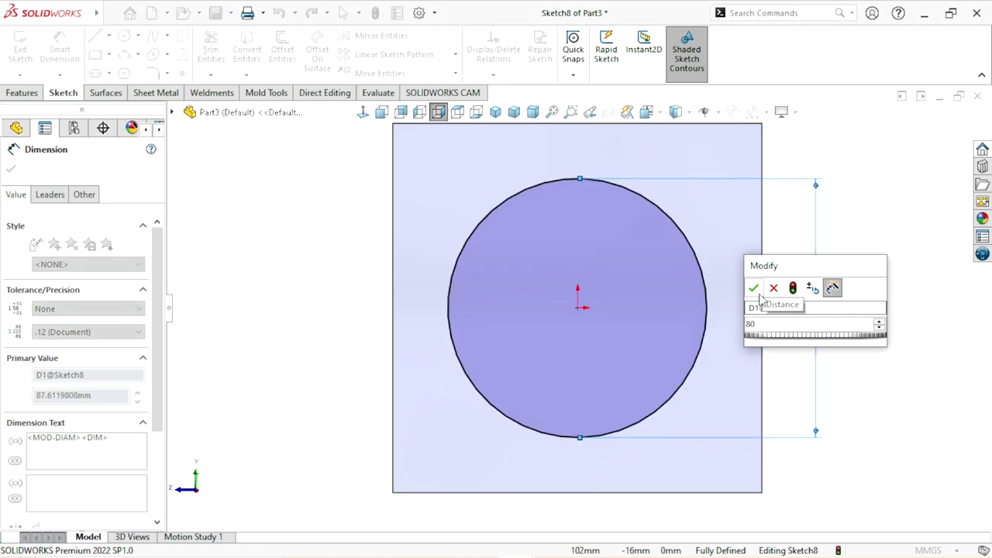
pyautogui.click(774, 287)
pyautogui.click(343, 288)
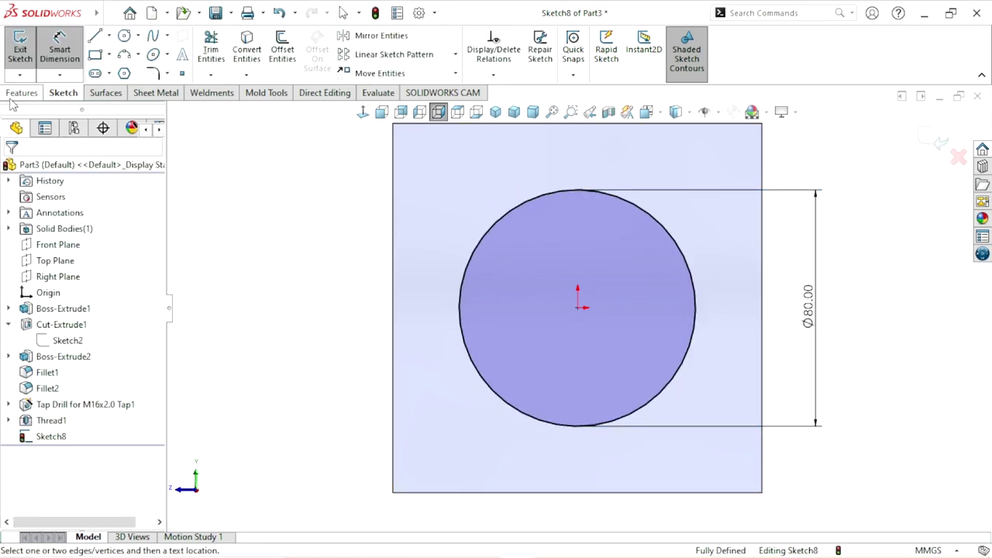
# Extrude-cut the circle Blind 8 mm deep into the block
pyautogui.click(13, 94)
pyautogui.click(211, 53)
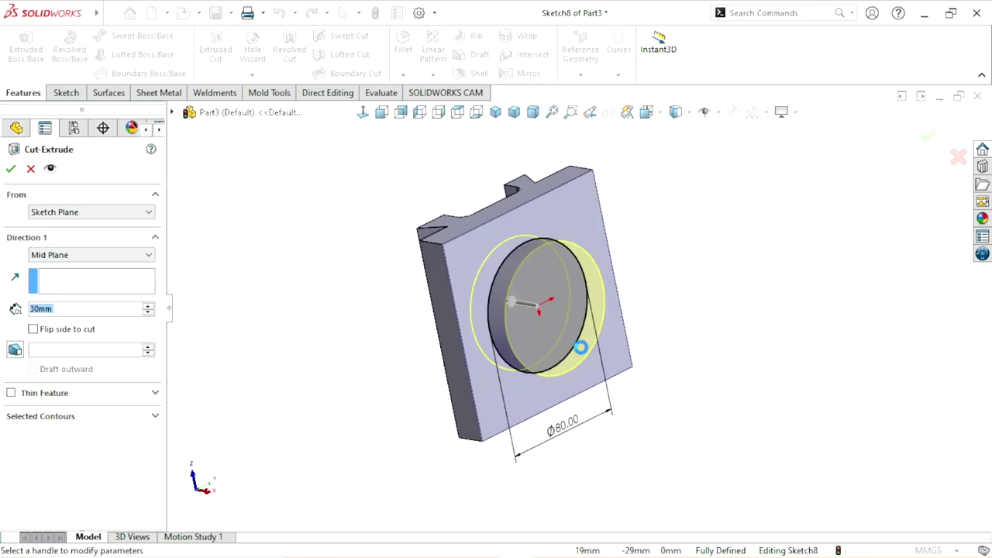
pyautogui.click(53, 261)
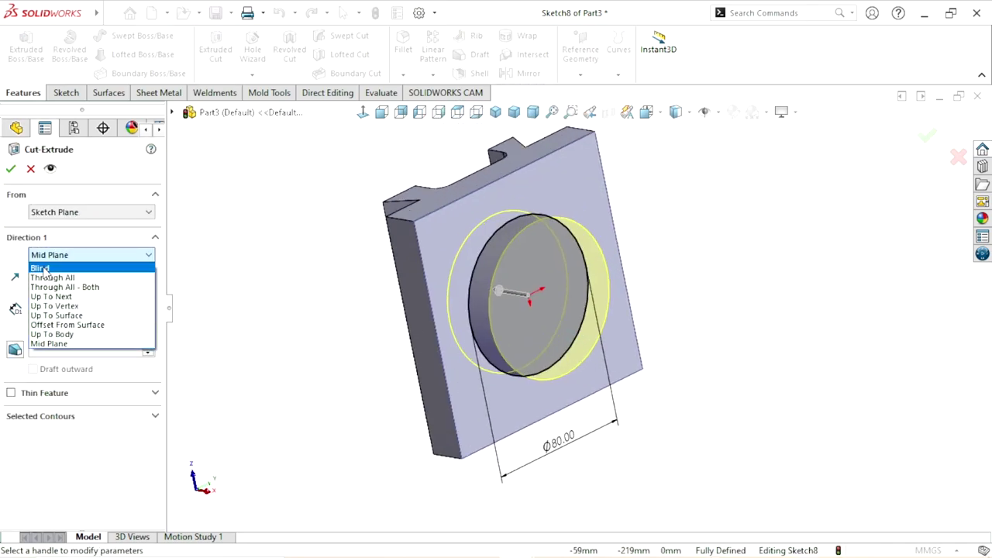
pyautogui.click(46, 270)
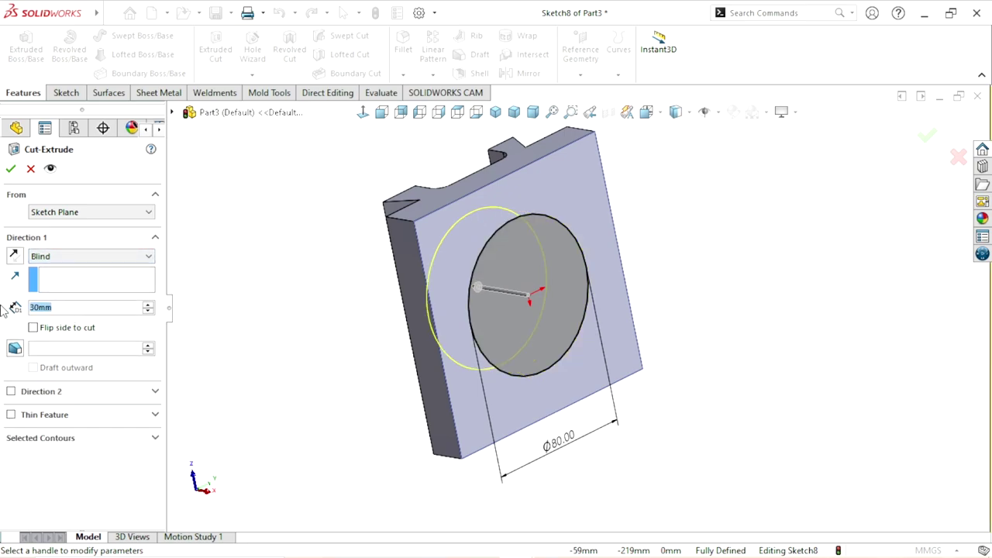
pyautogui.write('8')
pyautogui.press('Return')
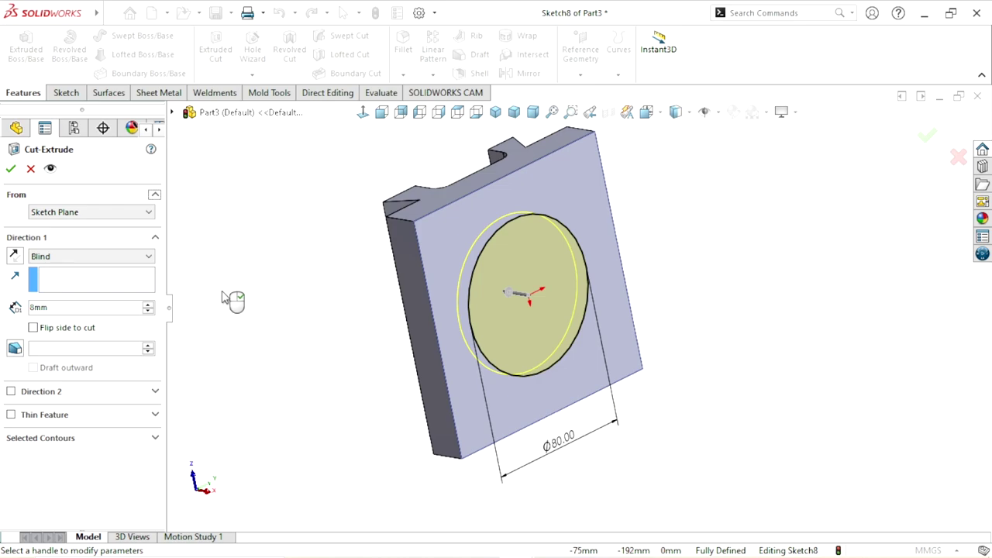
pyautogui.scroll(2, 528, 311)
pyautogui.click(10, 167)
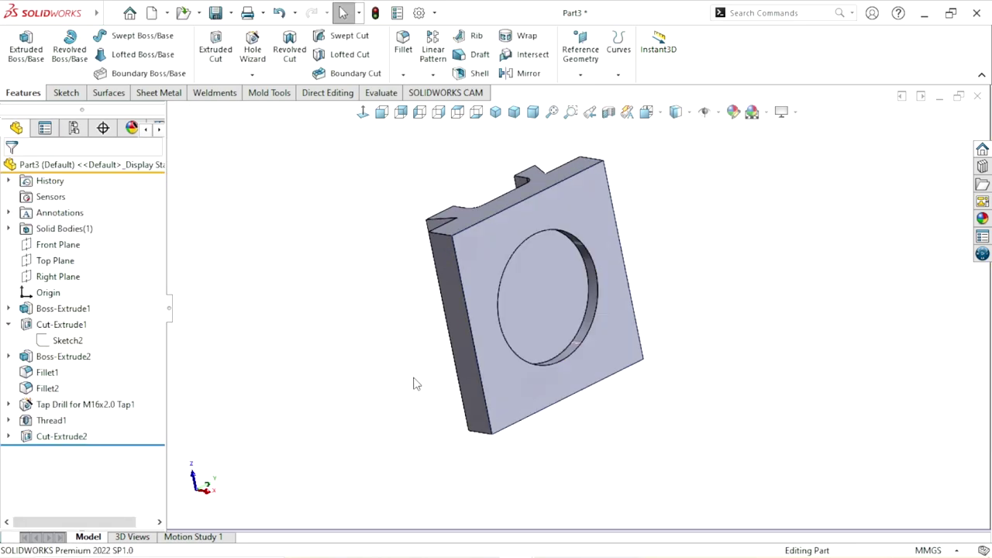
# Start a sketch on the recessed face and draw a circle centred on the origin
pyautogui.moveTo(412, 381)
pyautogui.mouseDown(button='middle')
pyautogui.moveTo(497, 165)
pyautogui.moveTo(350, 222)
pyautogui.moveTo(325, 93)
pyautogui.moveTo(514, 261)
pyautogui.moveTo(502, 369)
pyautogui.mouseUp(button='middle')
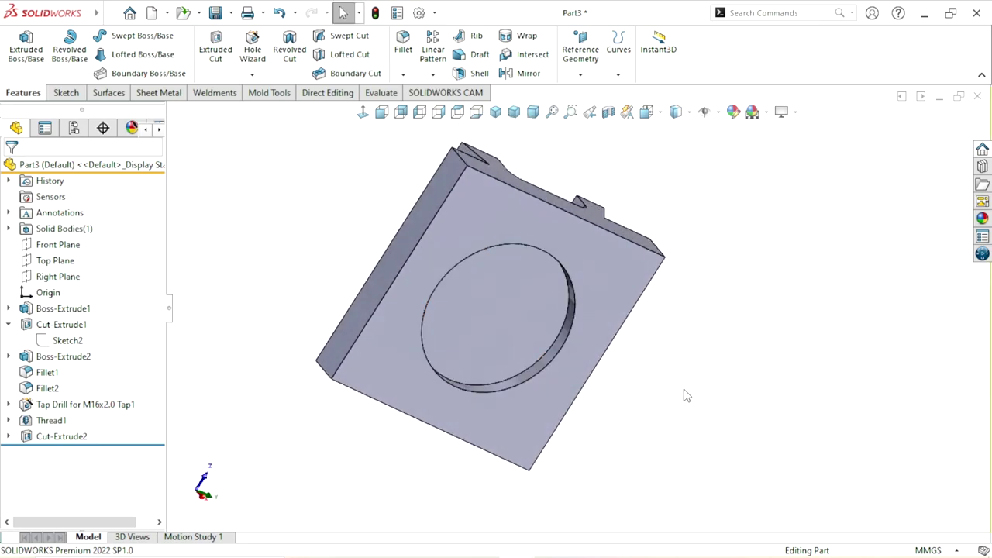
pyautogui.click(585, 286)
pyautogui.click(650, 245)
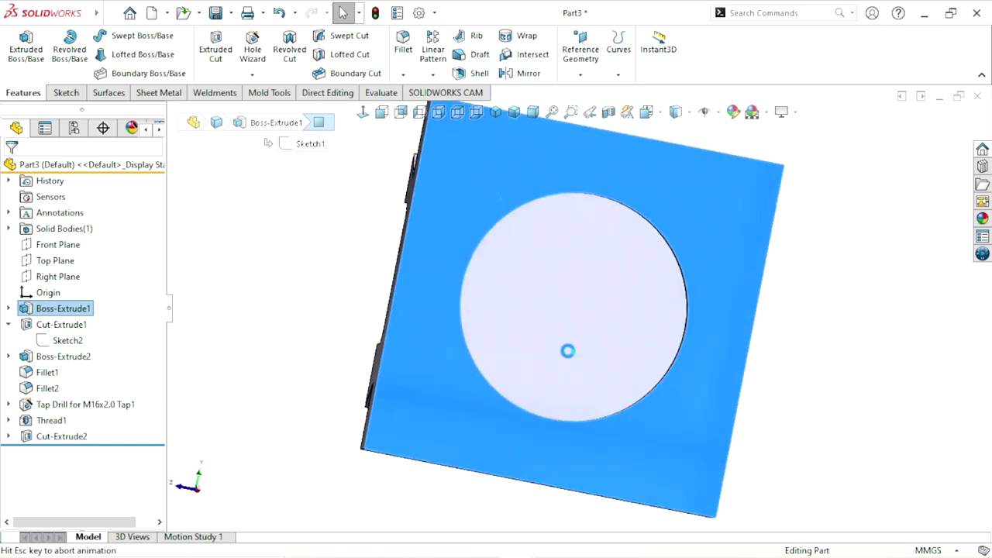
pyautogui.click(125, 37)
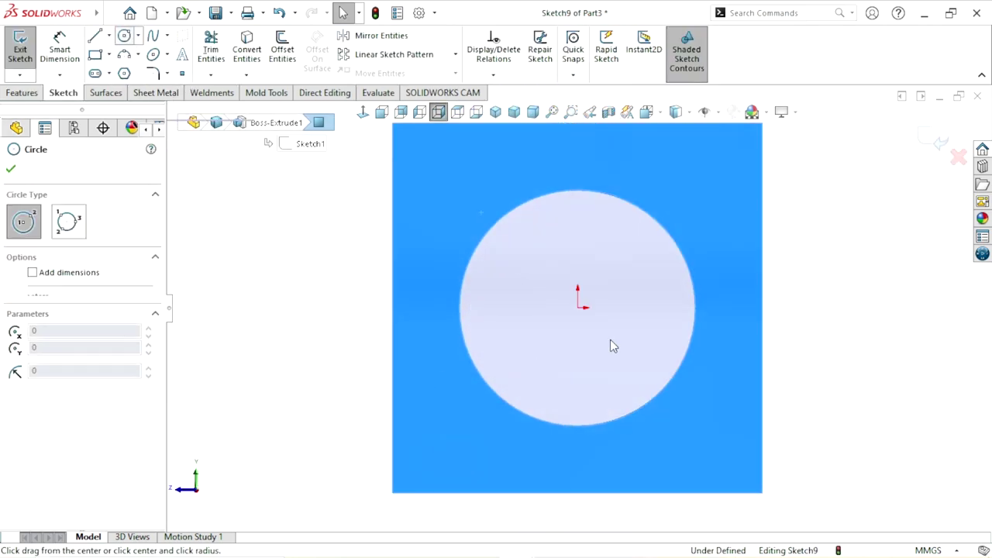
pyautogui.click(577, 307)
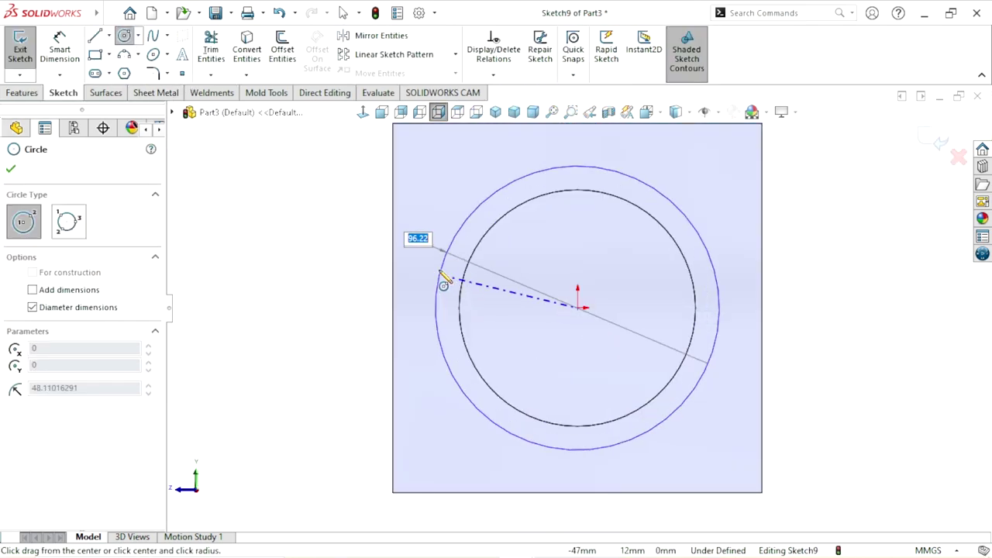
pyautogui.click(399, 302)
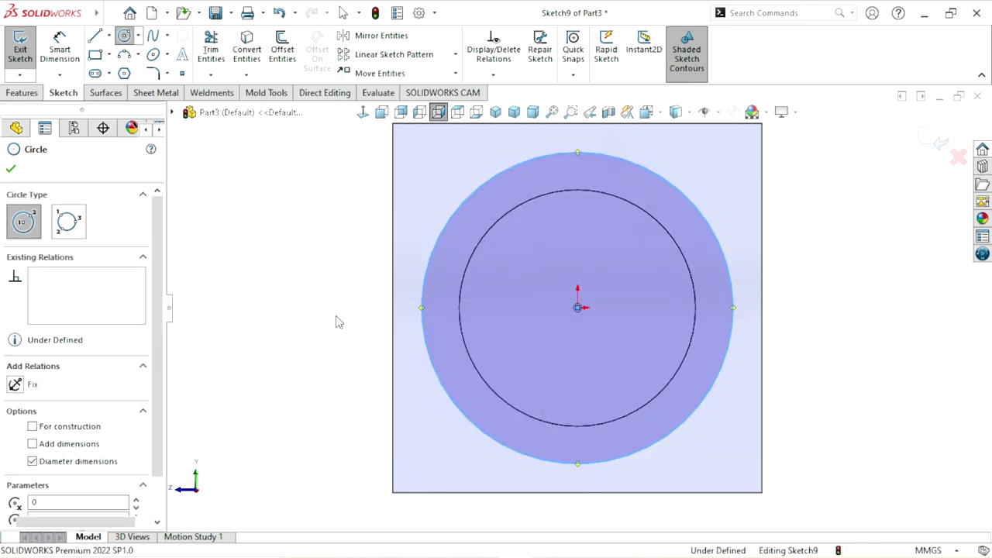
pyautogui.press('Escape')
pyautogui.scroll(-2, 421, 274)
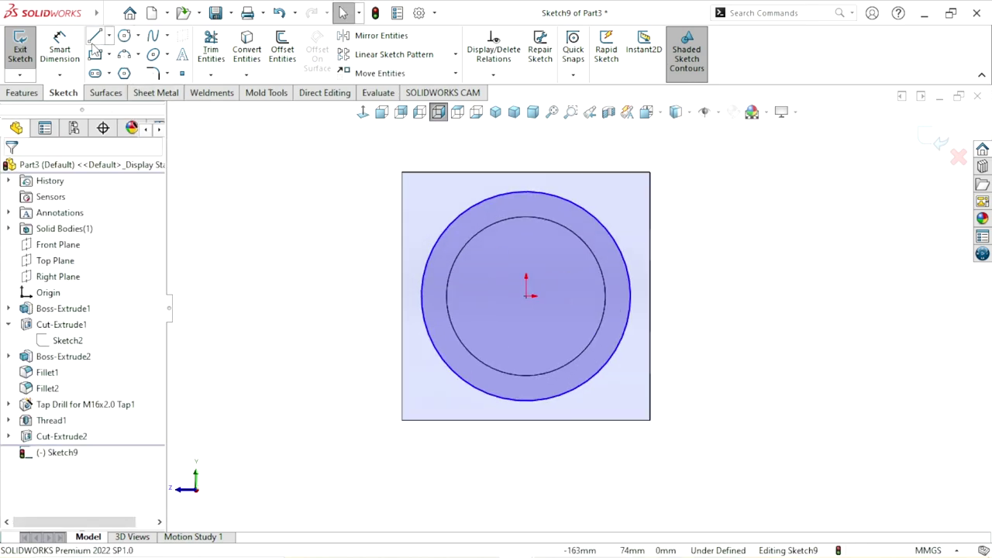
# Dimension the circle to 100 mm diameter and make it construction geometry
pyautogui.click(72, 54)
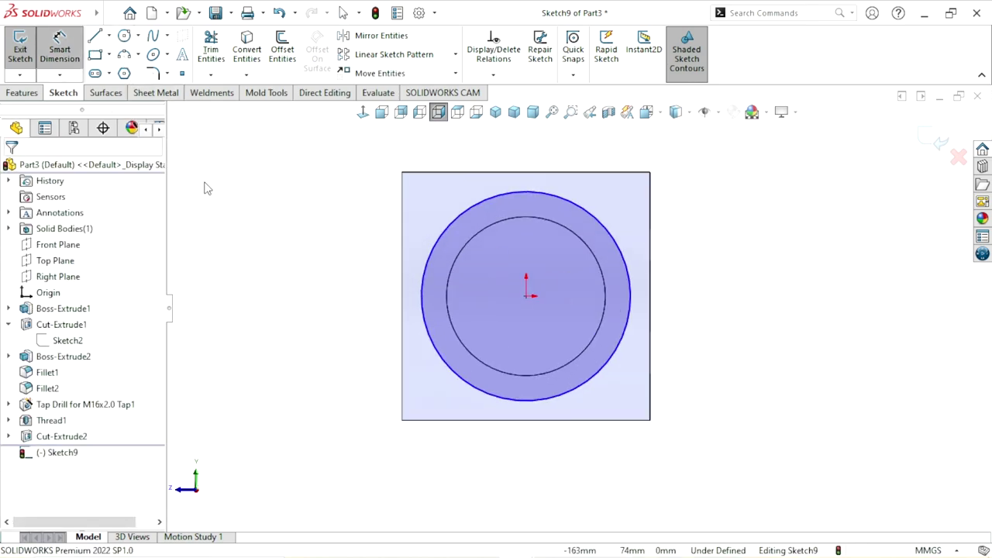
pyautogui.click(625, 304)
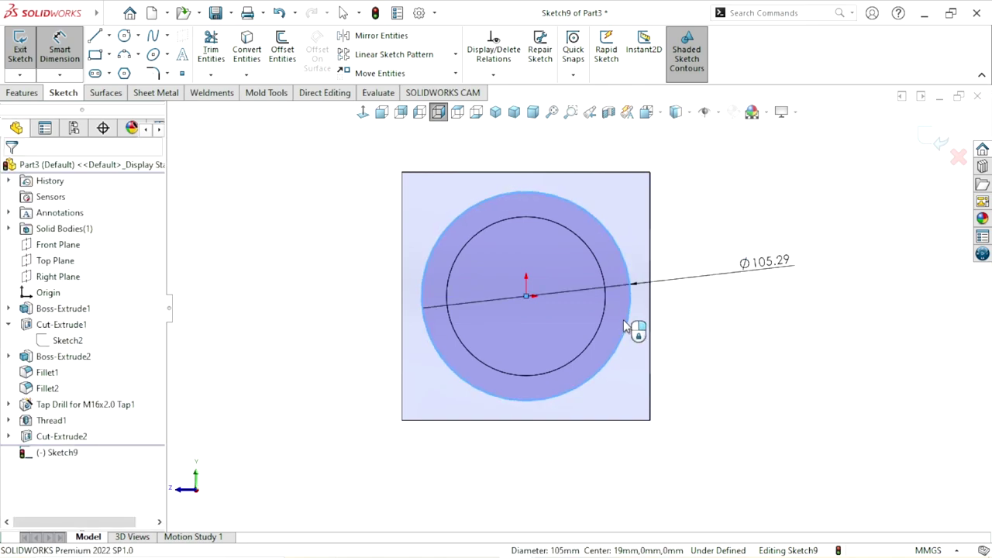
pyautogui.click(565, 339)
pyautogui.write('100')
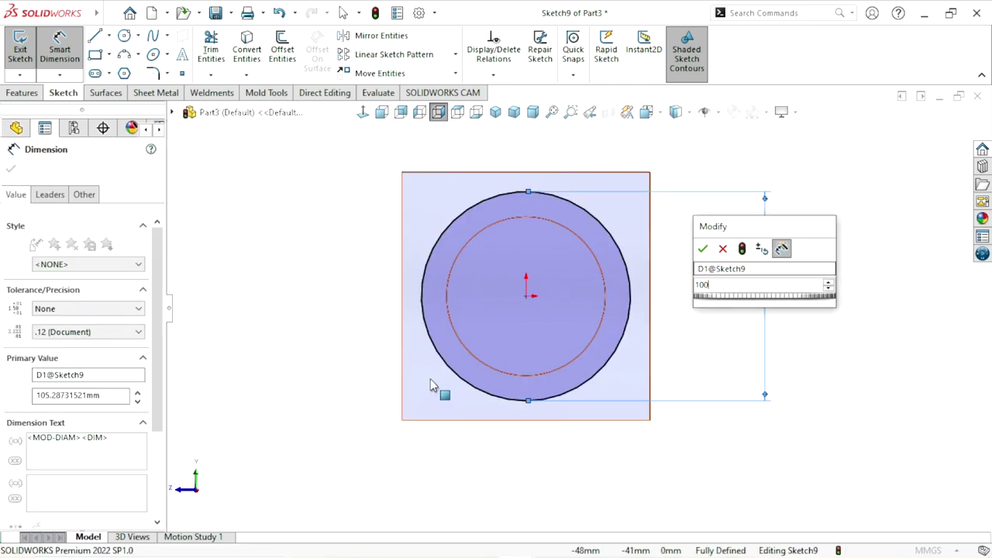
pyautogui.press('Return')
pyautogui.click(664, 414)
pyautogui.scroll(3, 580, 287)
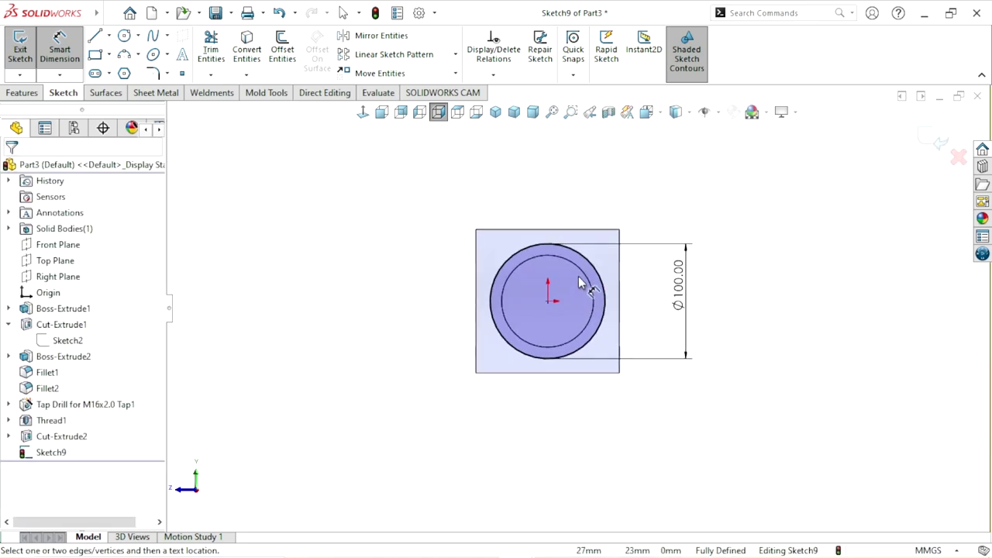
pyautogui.scroll(-1, 580, 286)
pyautogui.press('Escape')
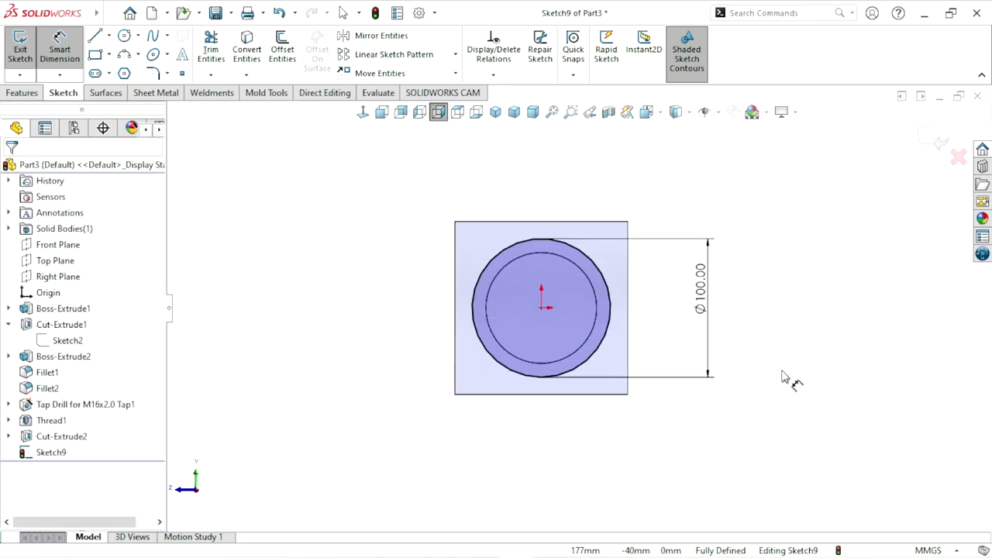
pyautogui.click(569, 371)
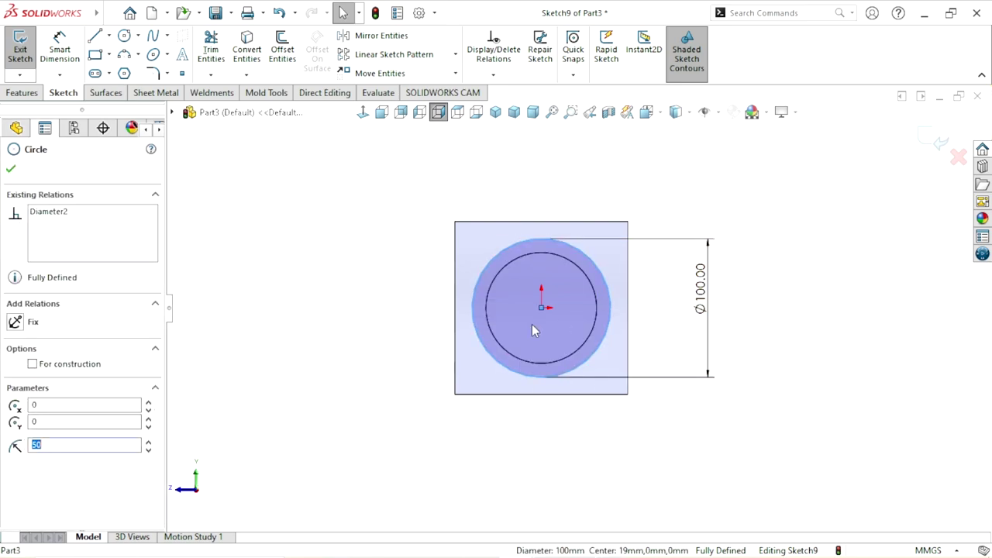
pyautogui.click(32, 364)
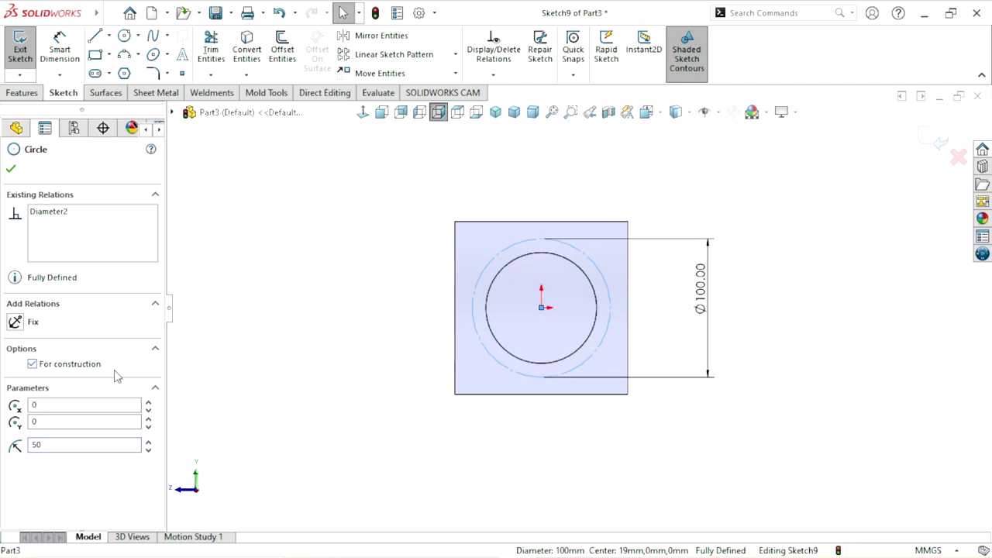
# Close the circle properties and check the sketch from an angle, returning to Normal To
pyautogui.click(11, 170)
pyautogui.scroll(2, 580, 434)
pyautogui.scroll(-3, 664, 385)
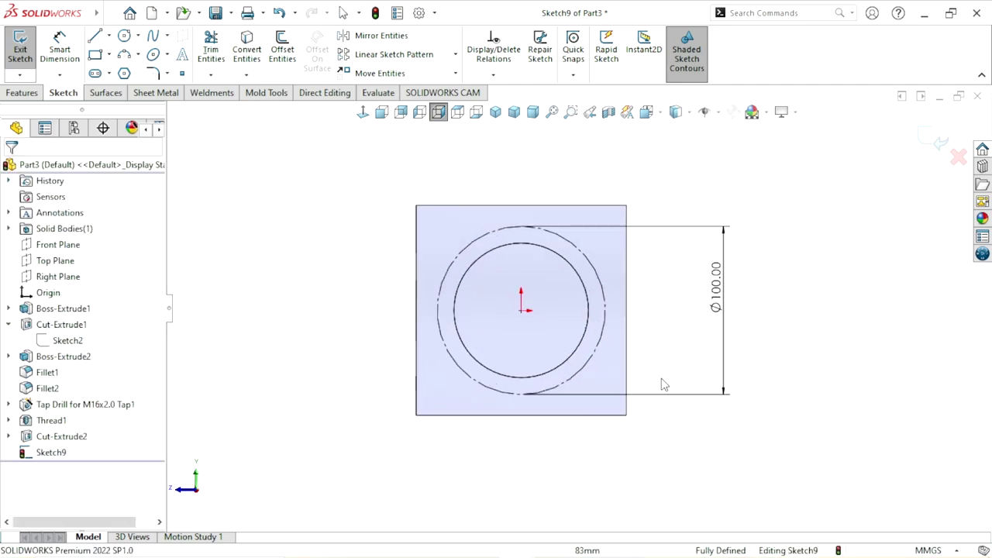
pyautogui.moveTo(664, 385); pyautogui.dragTo(695, 395, button='middle')
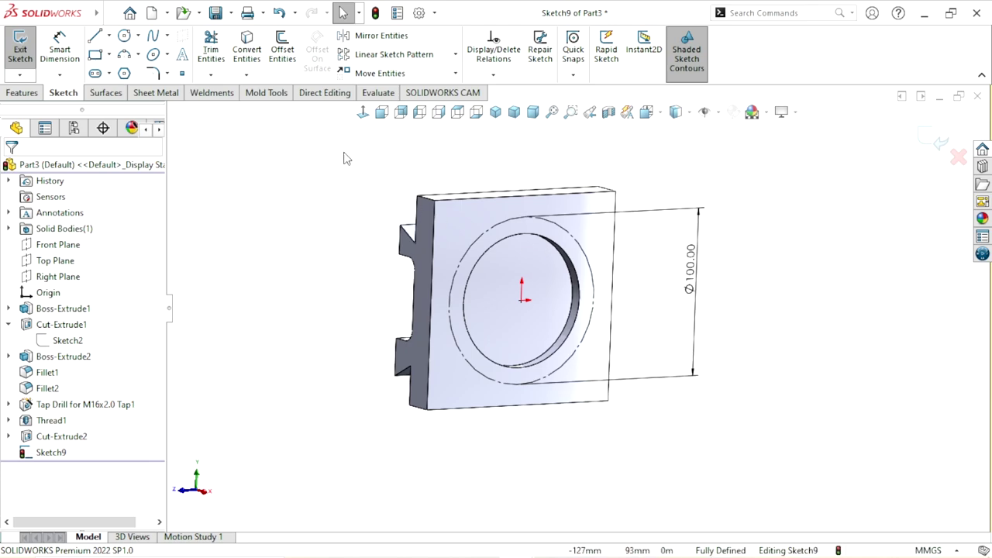
pyautogui.click(362, 112)
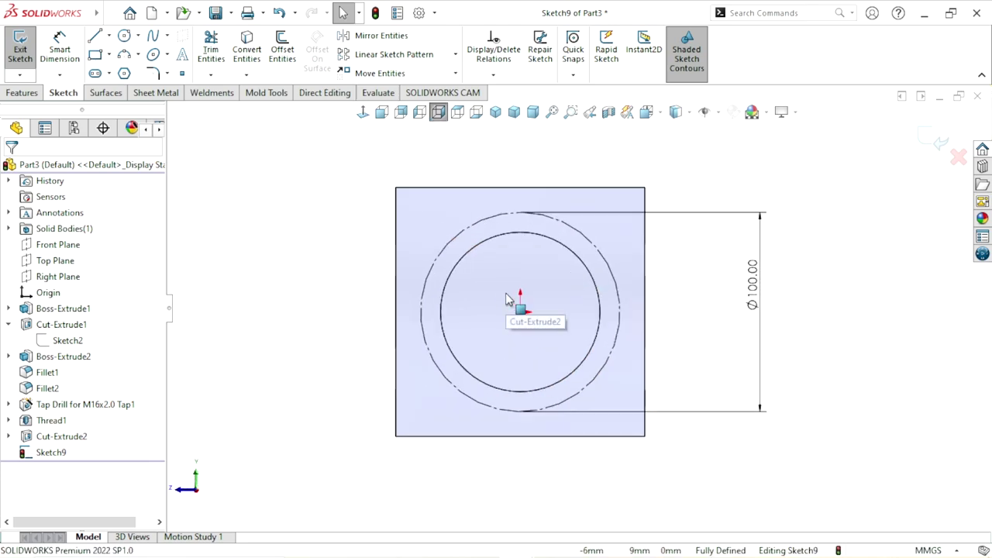
pyautogui.moveTo(414, 354)
pyautogui.mouseDown(button='middle')
pyautogui.moveTo(433, 342)
pyautogui.moveTo(333, 294)
pyautogui.mouseUp(button='middle')
pyautogui.click(361, 117)
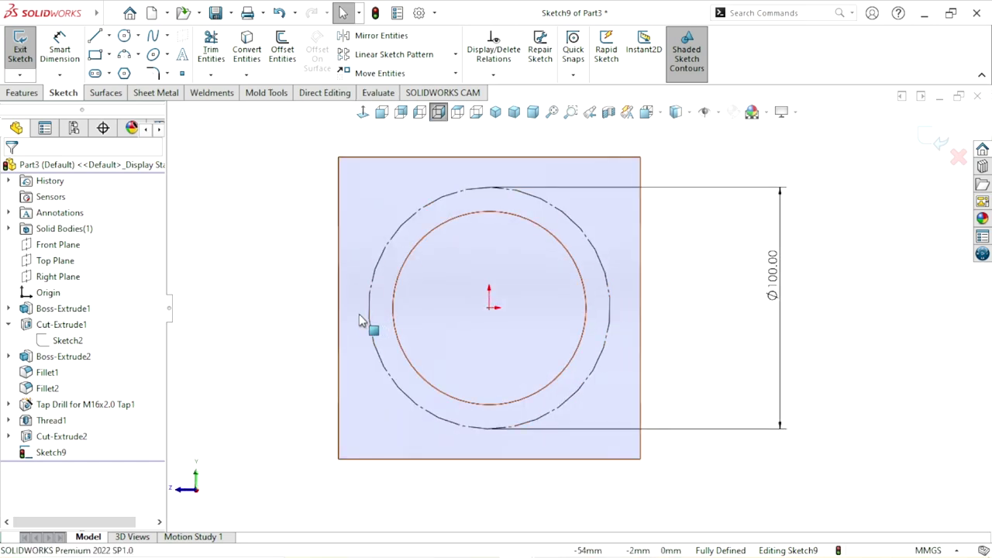
pyautogui.scroll(2, 574, 314)
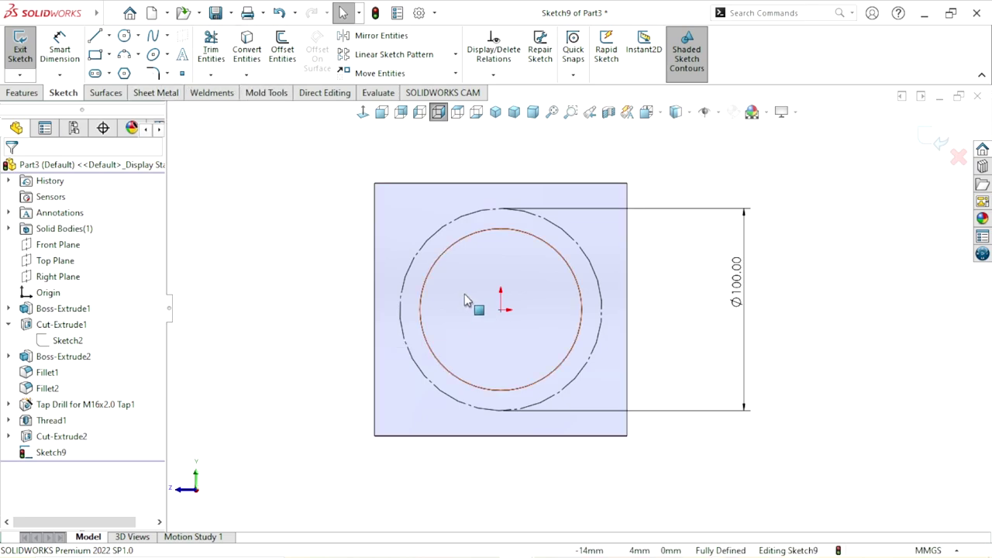
# Project the block's square face edges into the sketch with Convert Entities
pyautogui.click(409, 214)
pyautogui.click(245, 78)
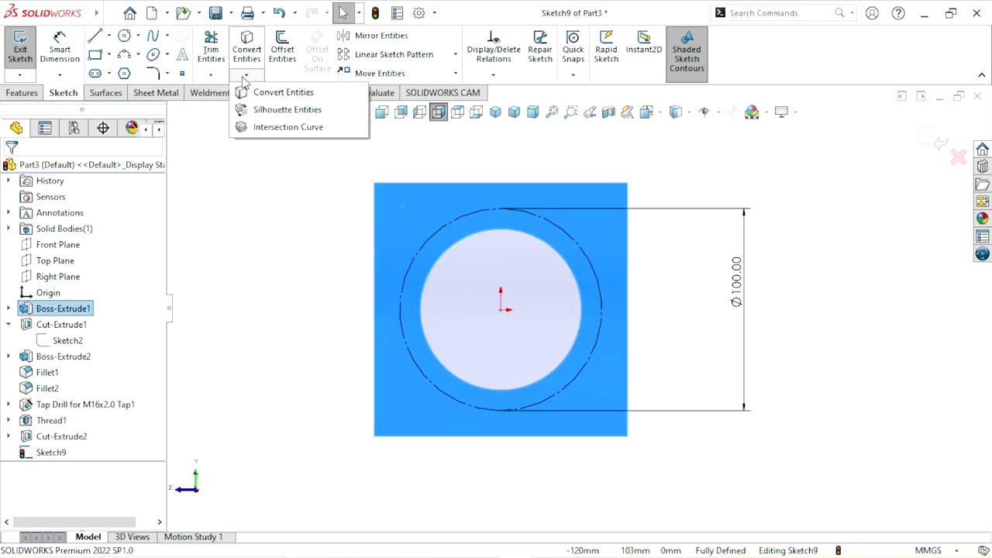
pyautogui.click(280, 92)
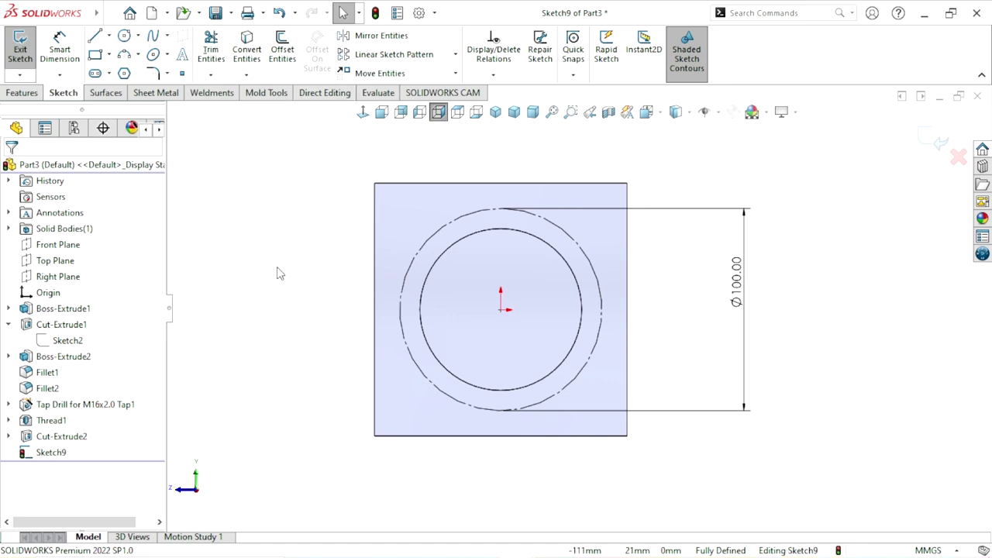
pyautogui.click(21, 92)
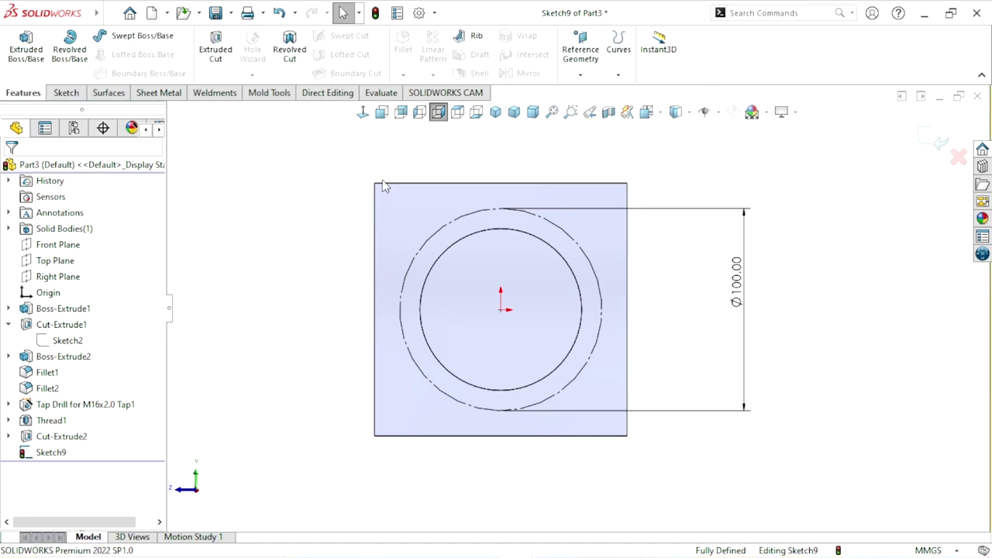
# Exit the bolt-circle sketch and start a Hole Wizard straight tapped hole
pyautogui.click(940, 144)
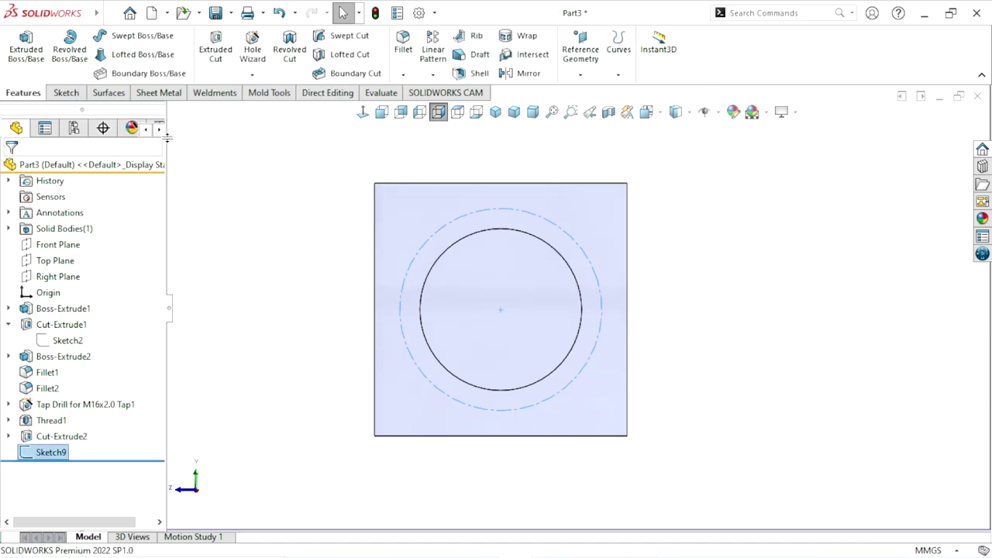
pyautogui.click(253, 57)
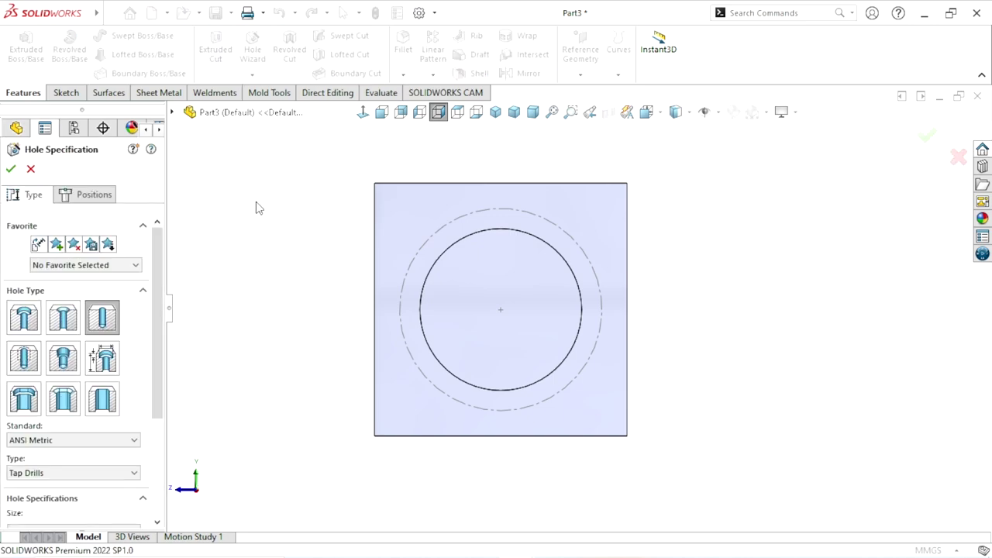
pyautogui.moveTo(159, 313); pyautogui.dragTo(159, 342)
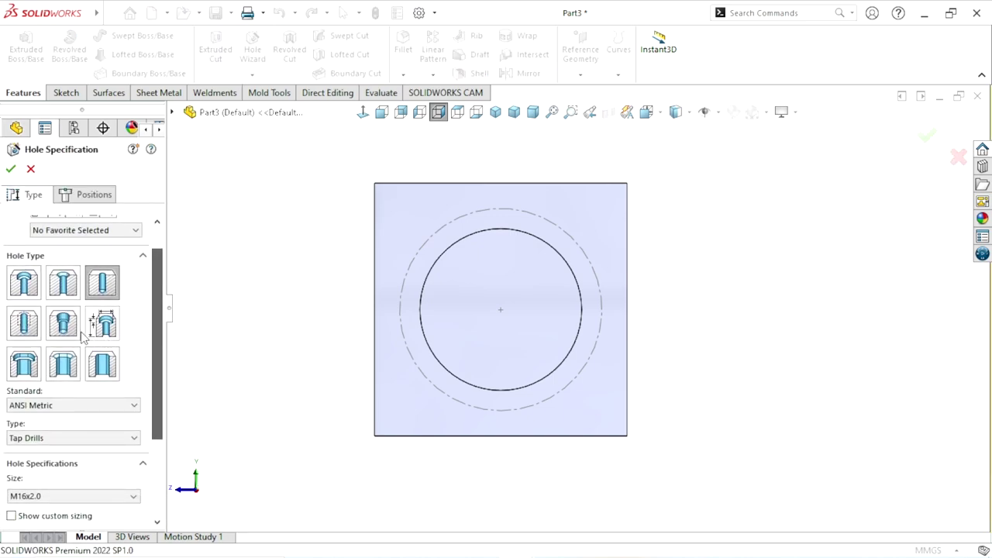
pyautogui.click(22, 327)
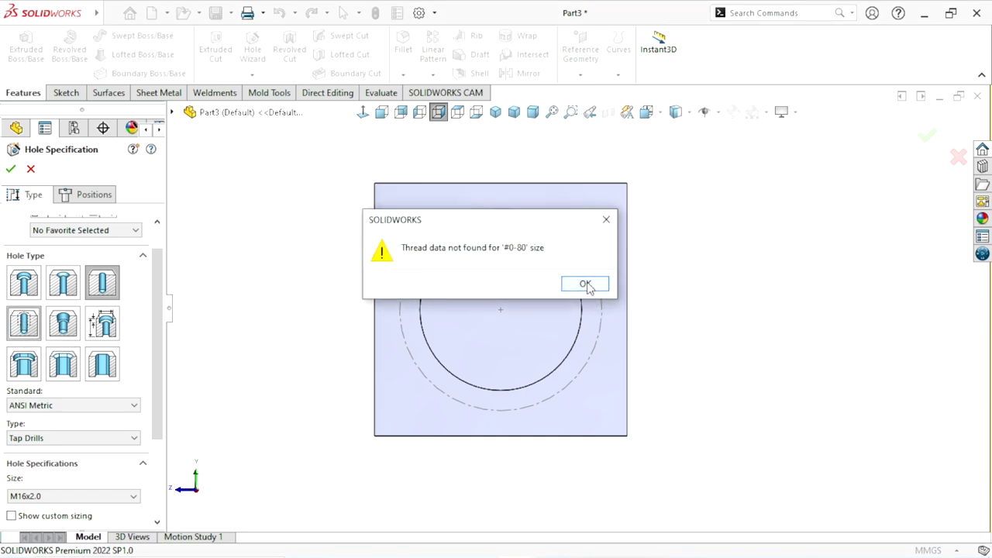
pyautogui.click(586, 285)
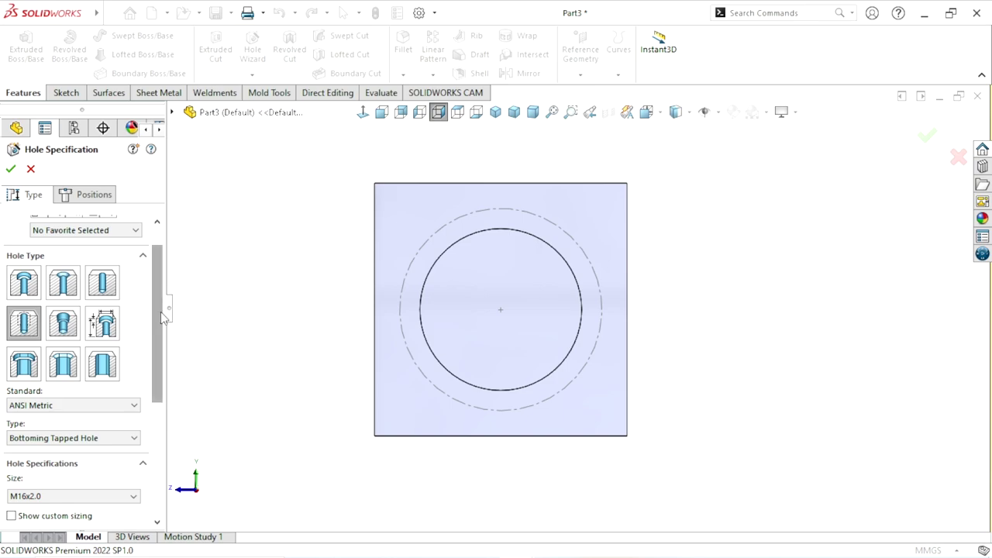
pyautogui.scroll(-3, 159, 318)
# Set the hole to ANSI Metric tapped, size M10x1.5, with a Blind end condition
pyautogui.click(132, 317)
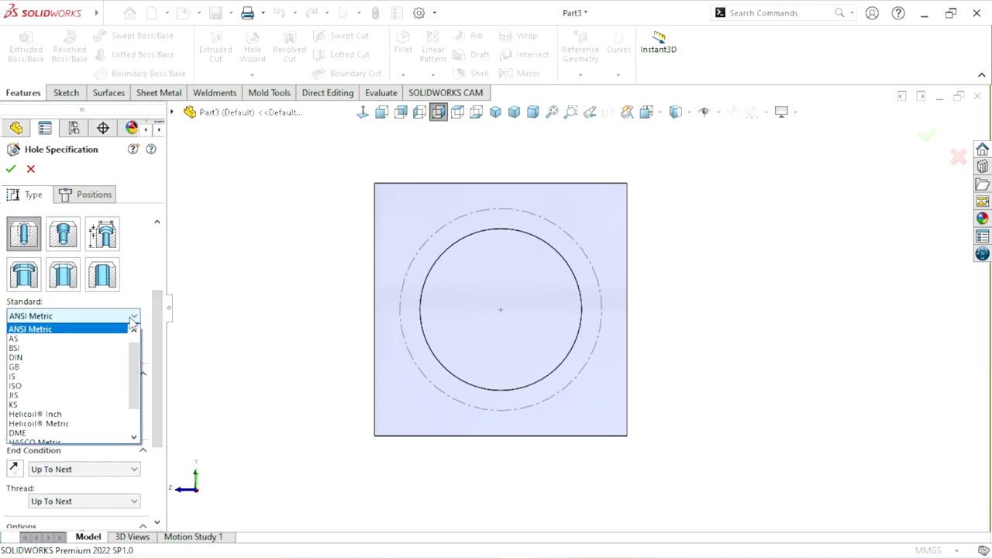
pyautogui.click(58, 331)
pyautogui.click(108, 349)
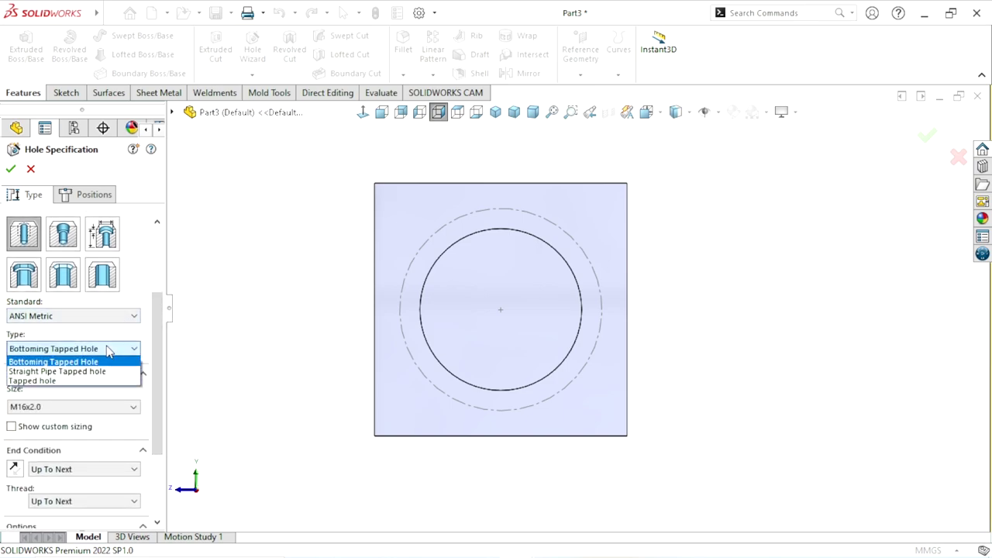
pyautogui.click(37, 381)
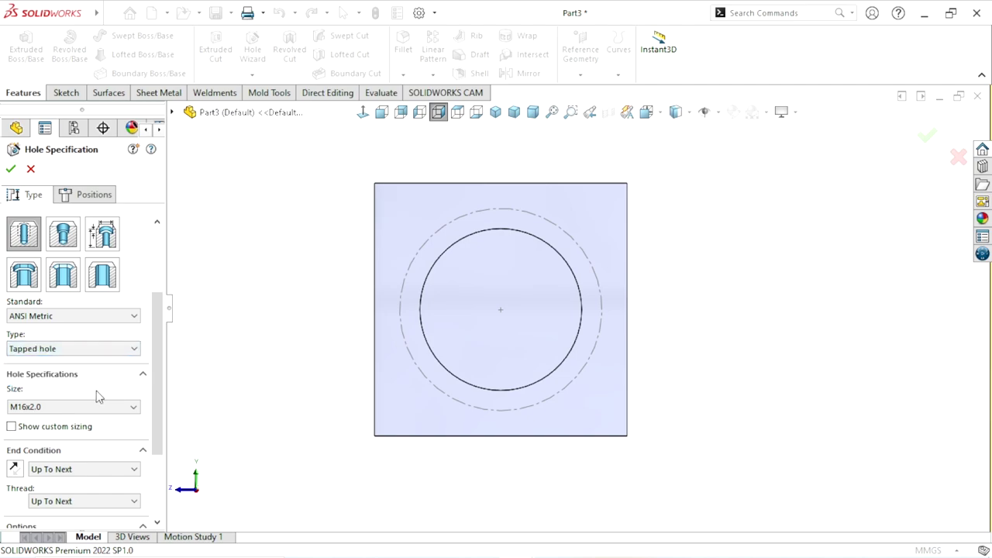
pyautogui.click(131, 411)
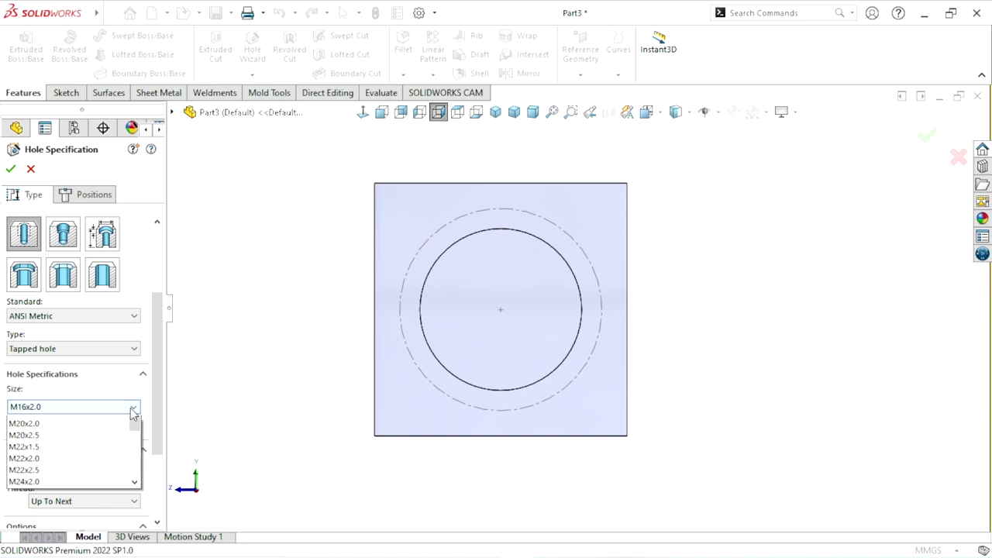
pyautogui.moveTo(139, 480); pyautogui.dragTo(145, 463)
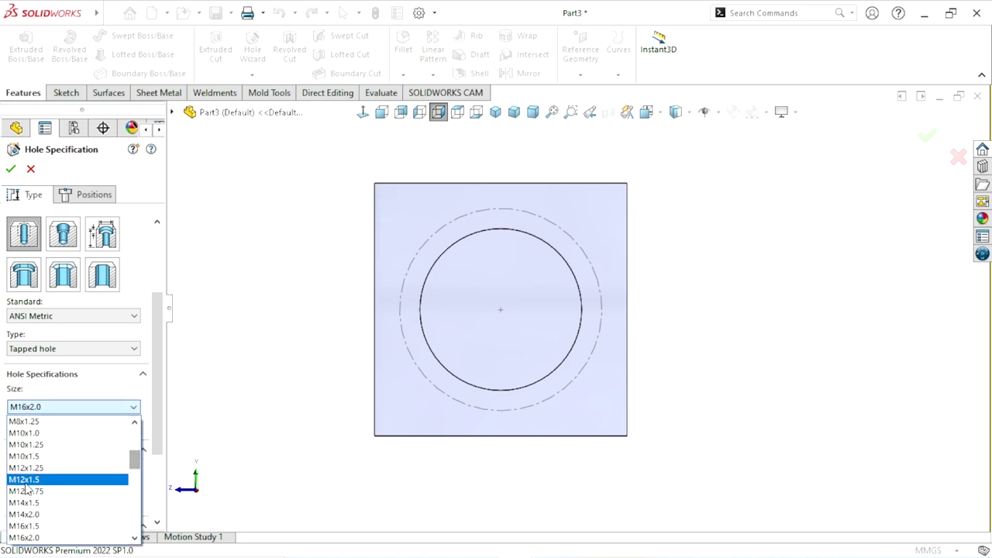
pyautogui.click(35, 457)
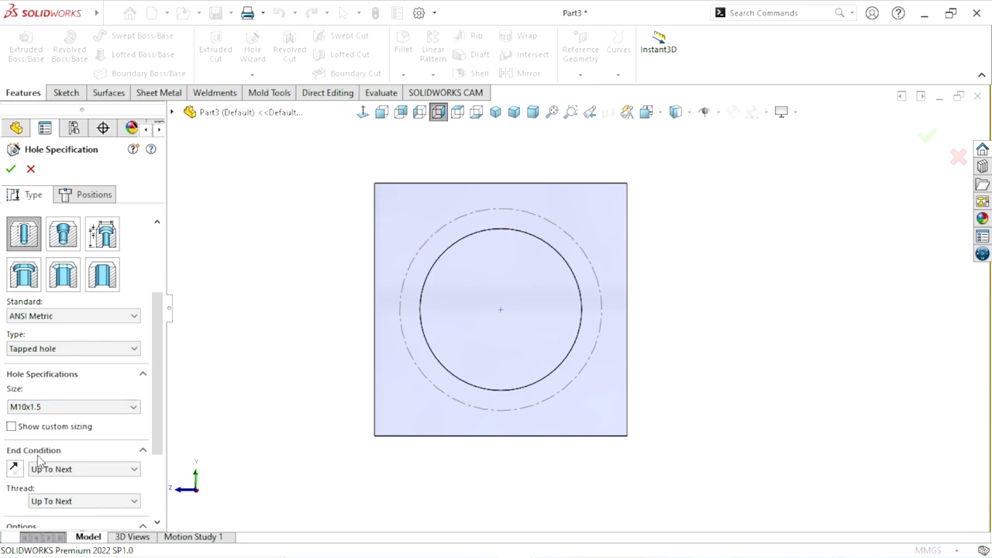
pyautogui.click(117, 472)
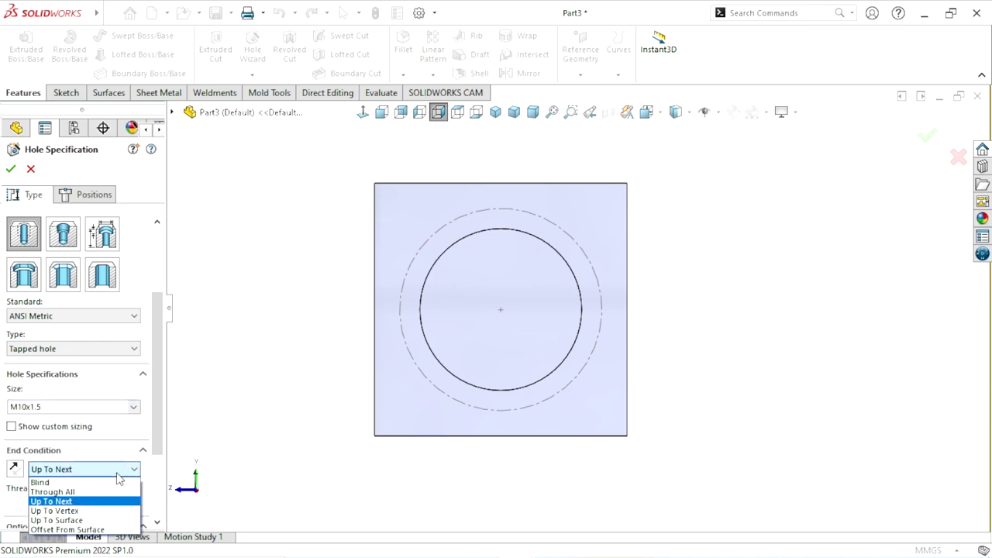
pyautogui.click(64, 486)
pyautogui.scroll(-3, 162, 407)
pyautogui.write('17.5')
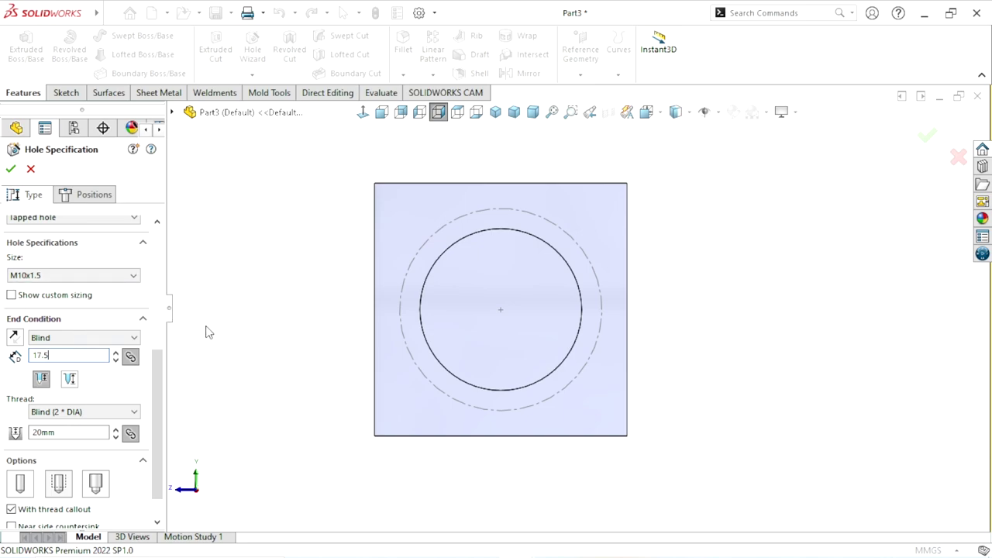
# Place two M10x1.5 tapped holes at the top and bottom of the Ø100 bolt circle
pyautogui.click(84, 194)
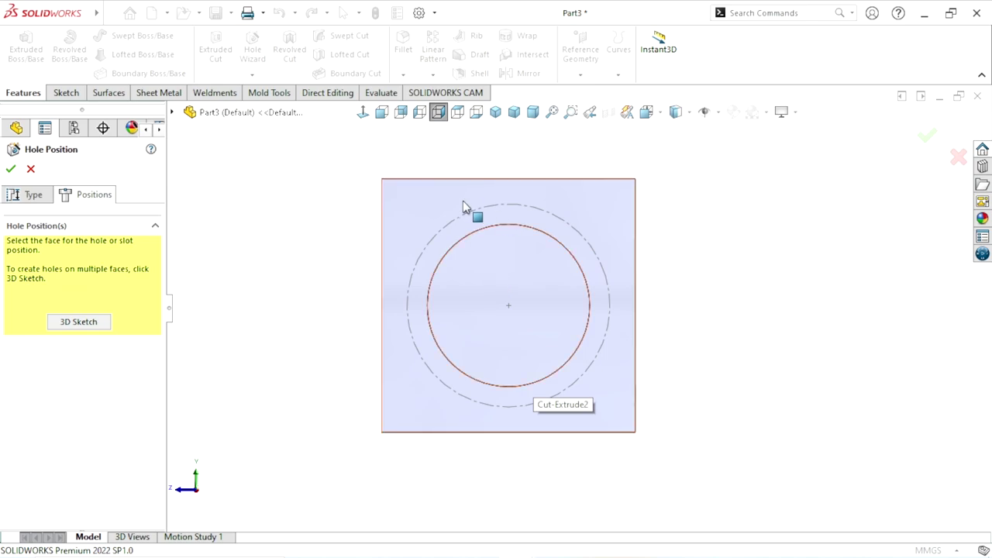
pyautogui.click(534, 325)
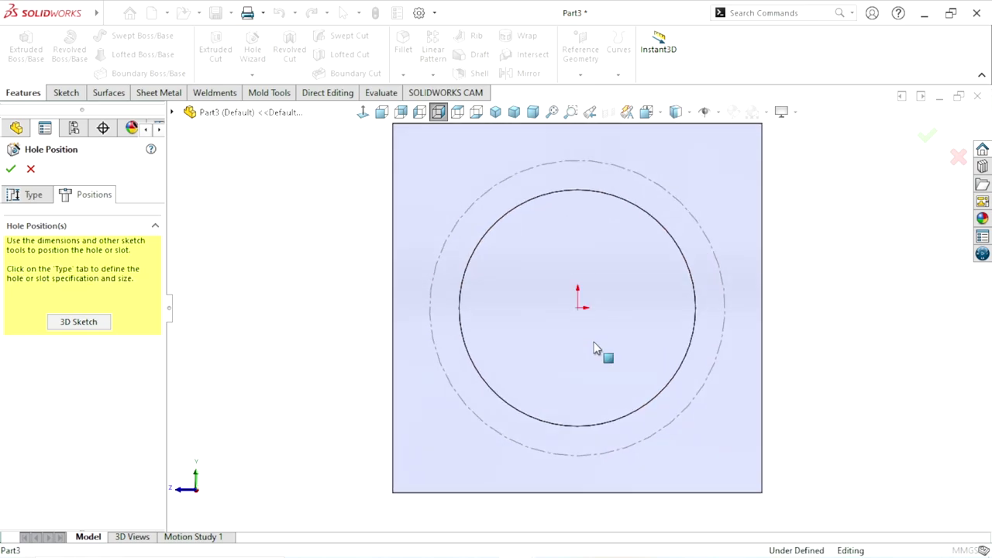
pyautogui.moveTo(387, 299); pyautogui.dragTo(423, 332, button='middle')
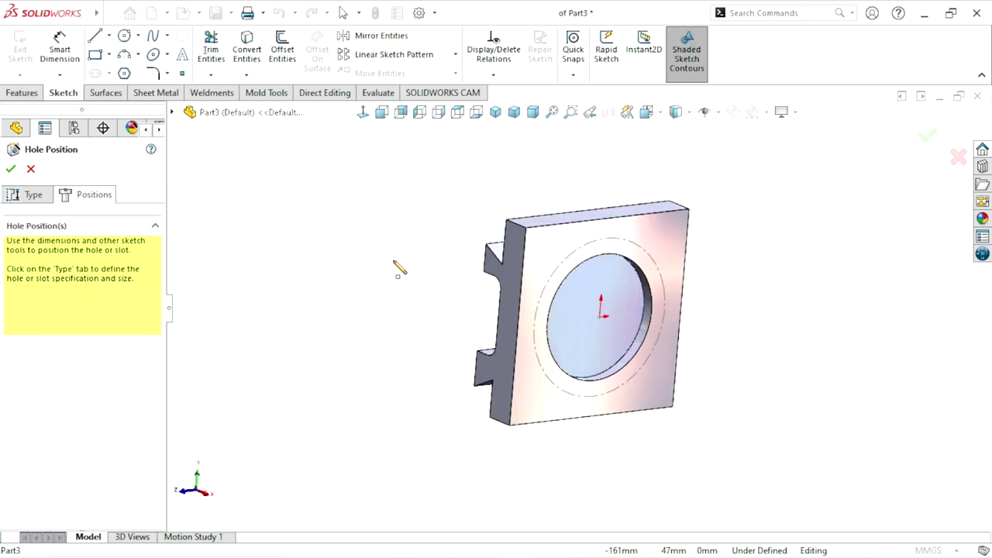
pyautogui.click(362, 113)
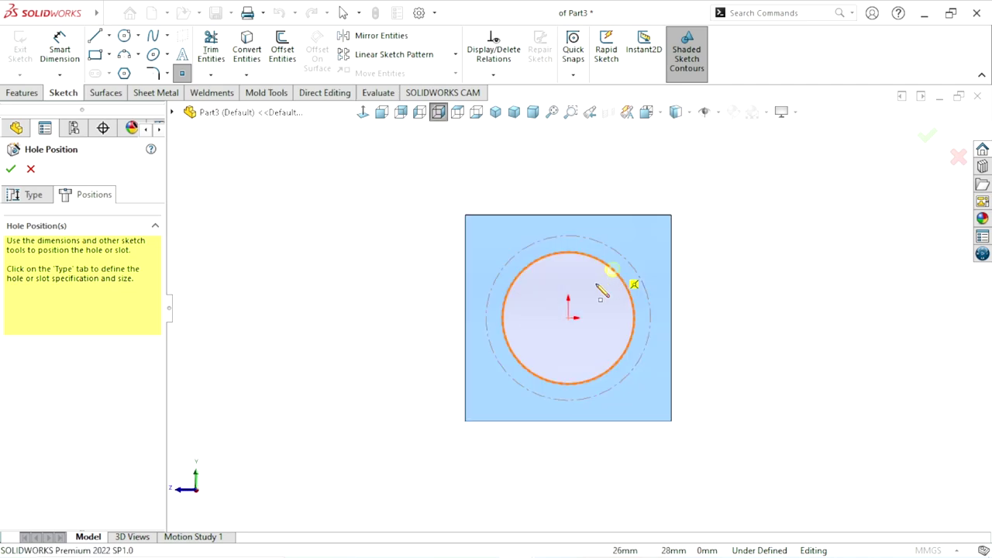
pyautogui.click(568, 236)
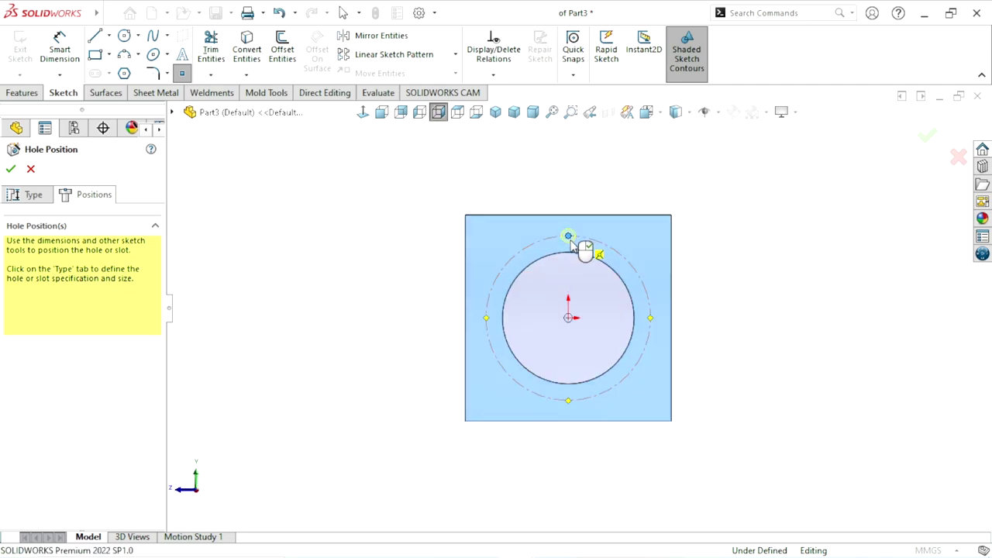
pyautogui.click(568, 401)
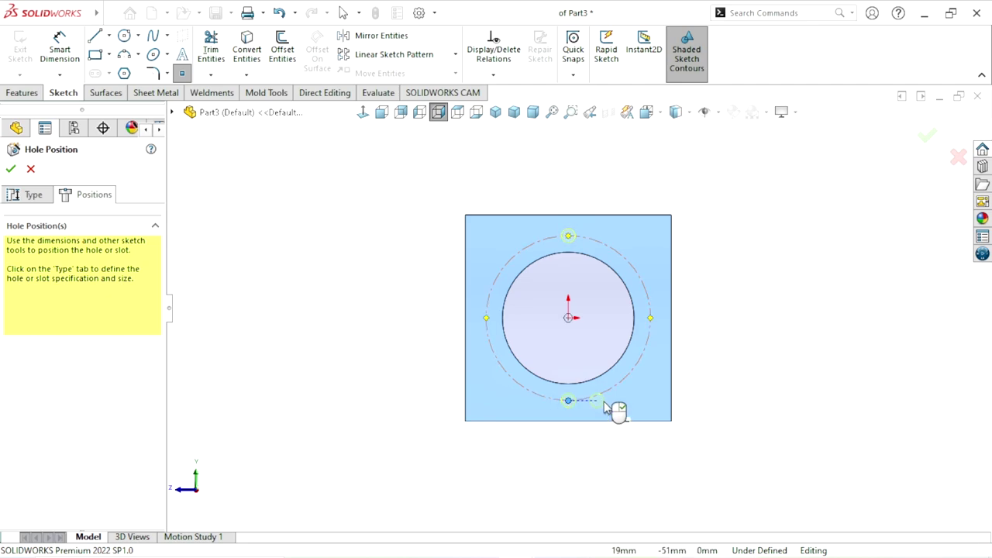
pyautogui.click(11, 169)
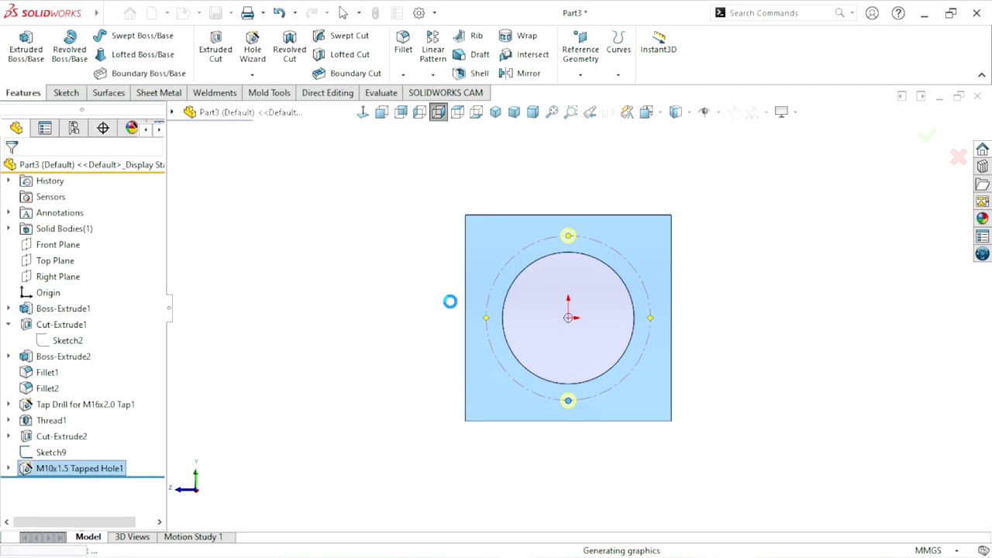
# Inspect the new holes and hide the dashed Sketch9 bolt-circle sketch
pyautogui.moveTo(539, 317)
pyautogui.mouseDown(button='middle')
pyautogui.moveTo(591, 364)
pyautogui.moveTo(525, 351)
pyautogui.mouseUp(button='middle')
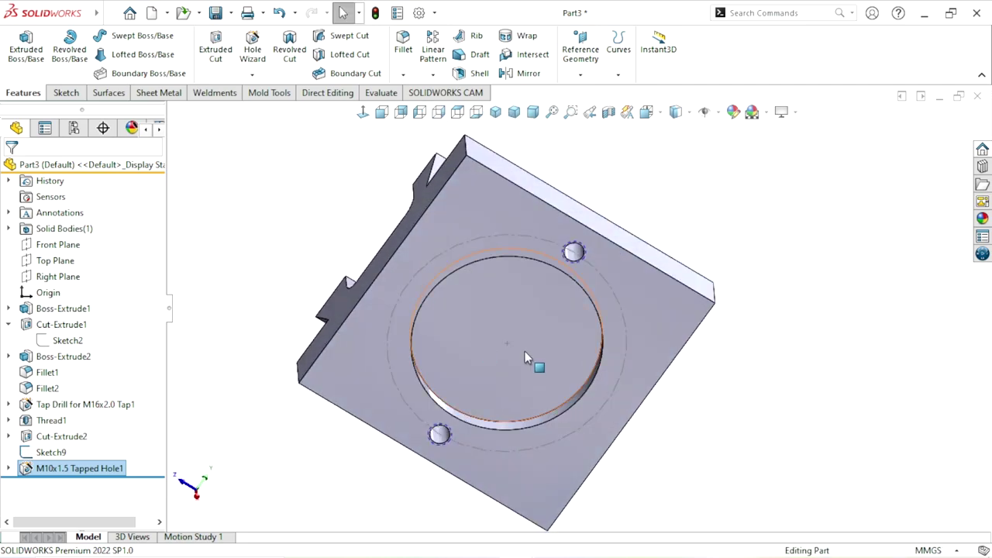
pyautogui.scroll(-2, 584, 352)
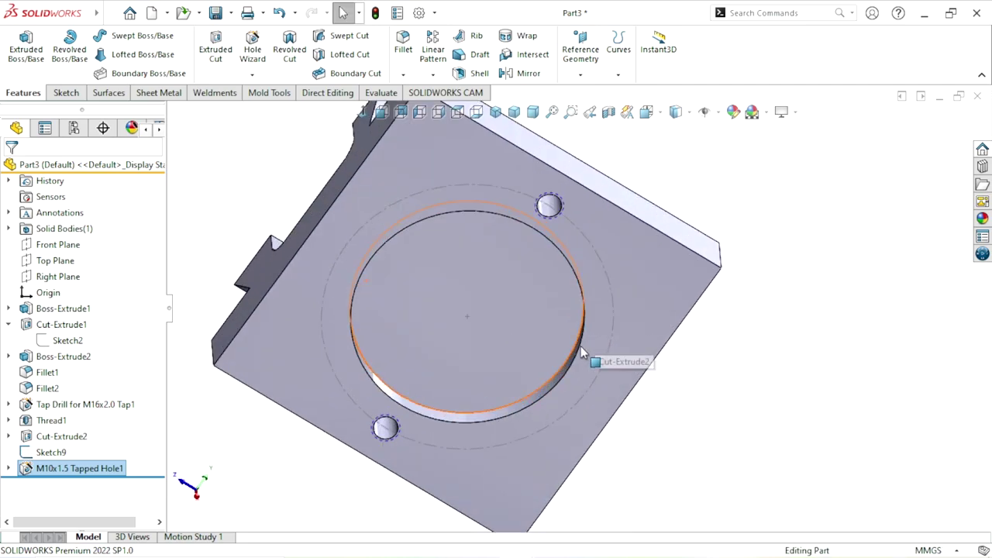
pyautogui.click(615, 298)
pyautogui.click(680, 253)
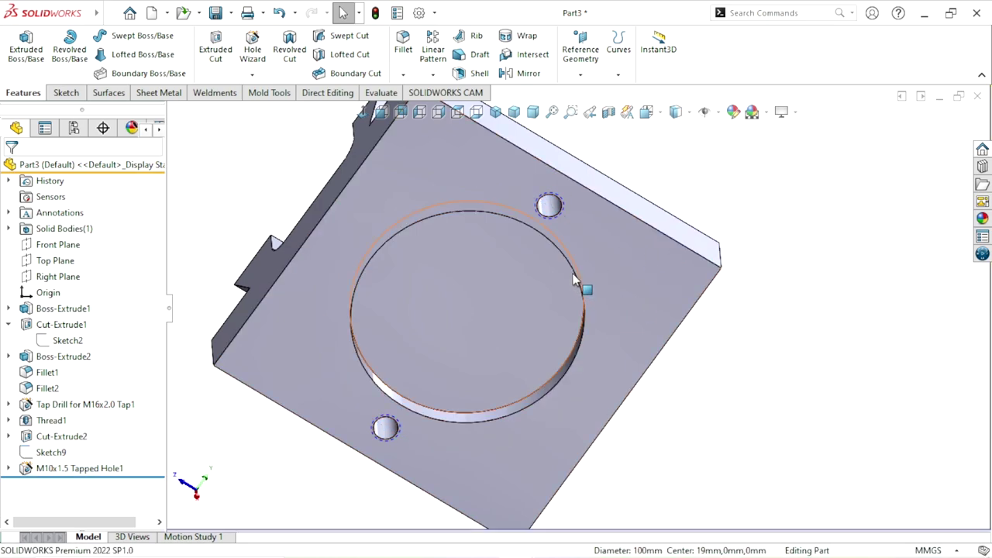
pyautogui.scroll(-2, 587, 283)
pyautogui.scroll(1, 545, 200)
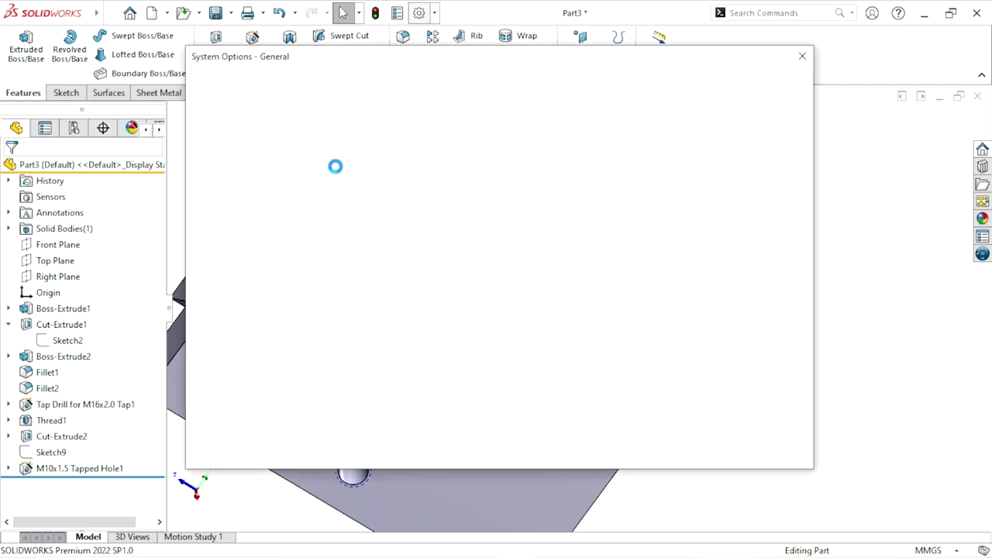
# Enable cosmetic and shaded cosmetic threads in Document Properties › Detailing, then view the part angled
pyautogui.click(294, 86)
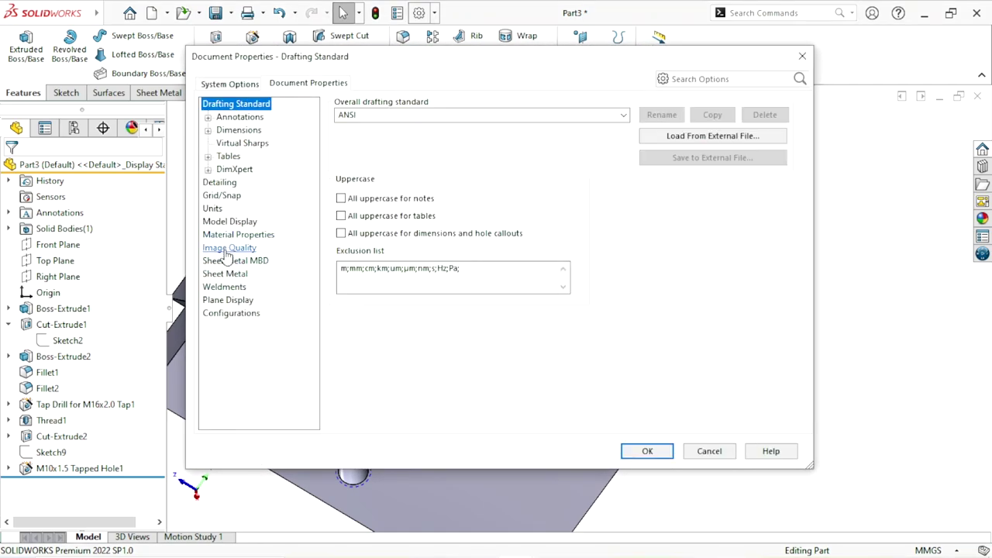
pyautogui.click(221, 183)
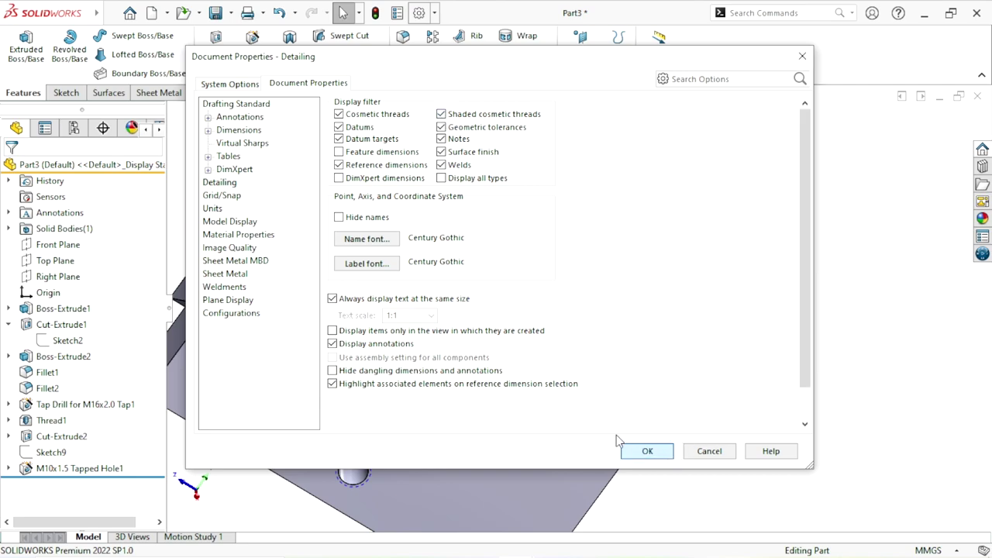
pyautogui.click(647, 451)
pyautogui.scroll(5, 579, 357)
pyautogui.moveTo(580, 357)
pyautogui.mouseDown(button='middle')
pyautogui.moveTo(634, 286)
pyautogui.moveTo(677, 336)
pyautogui.moveTo(380, 323)
pyautogui.moveTo(491, 405)
pyautogui.moveTo(697, 445)
pyautogui.moveTo(601, 405)
pyautogui.mouseUp(button='middle')
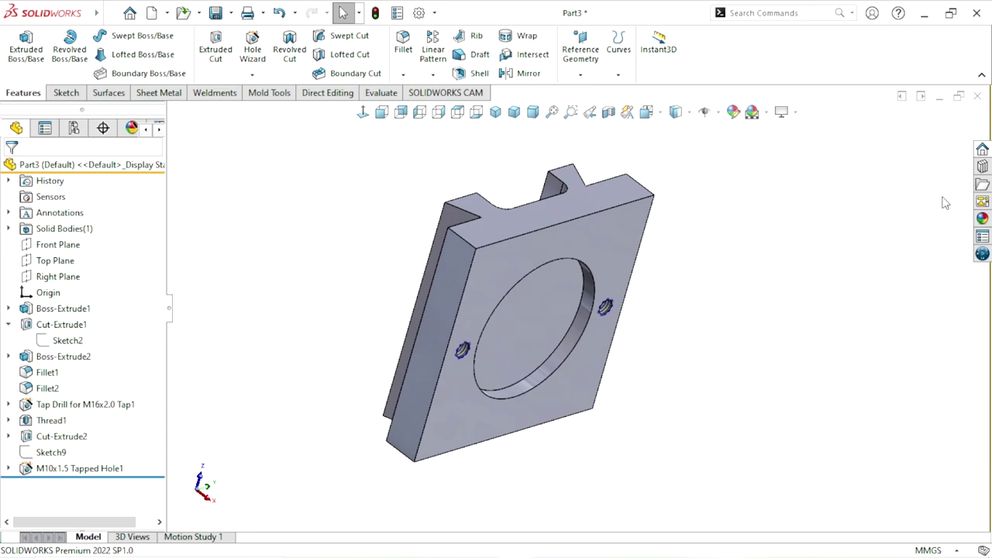
# Browse Appearances to Metal › Iron and drag cast iron onto the part
pyautogui.click(982, 220)
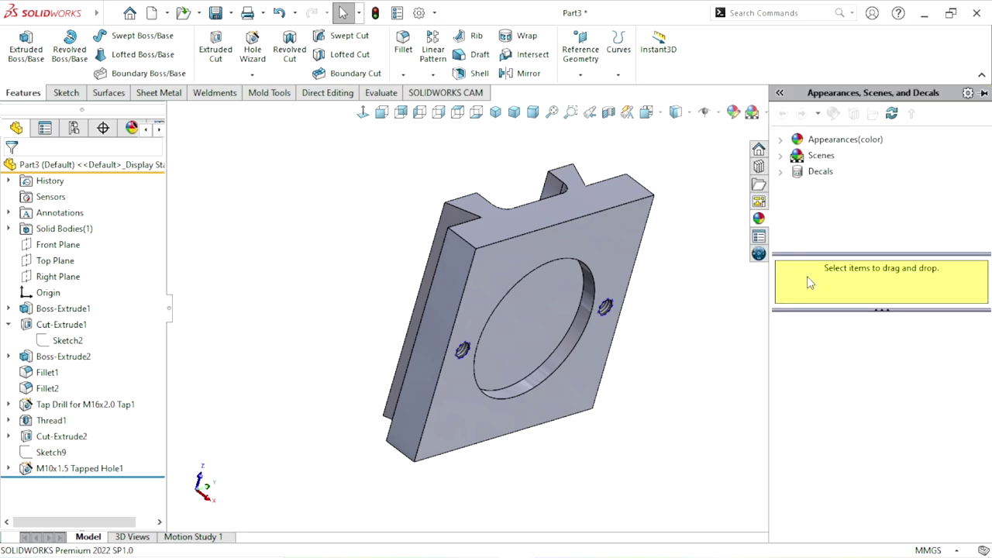
pyautogui.click(827, 143)
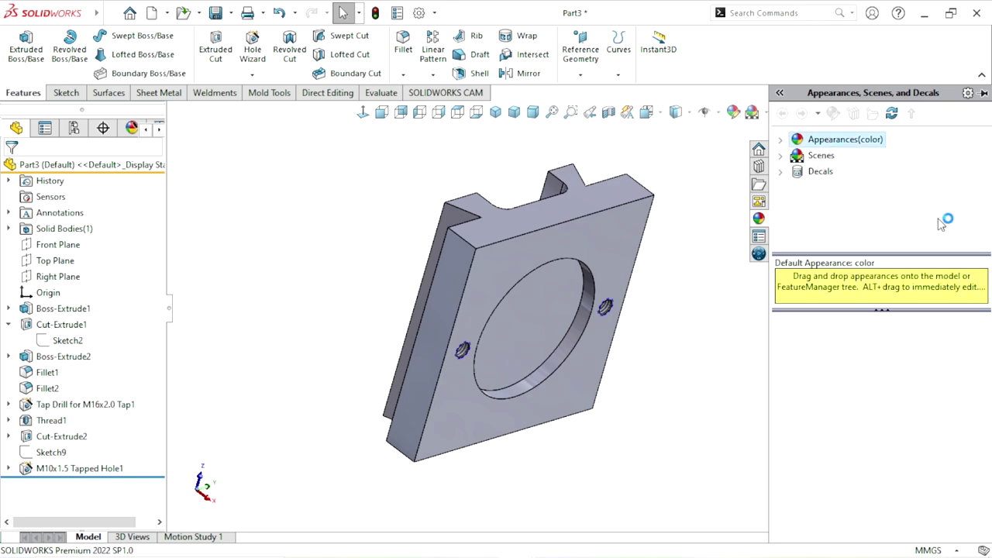
pyautogui.click(843, 173)
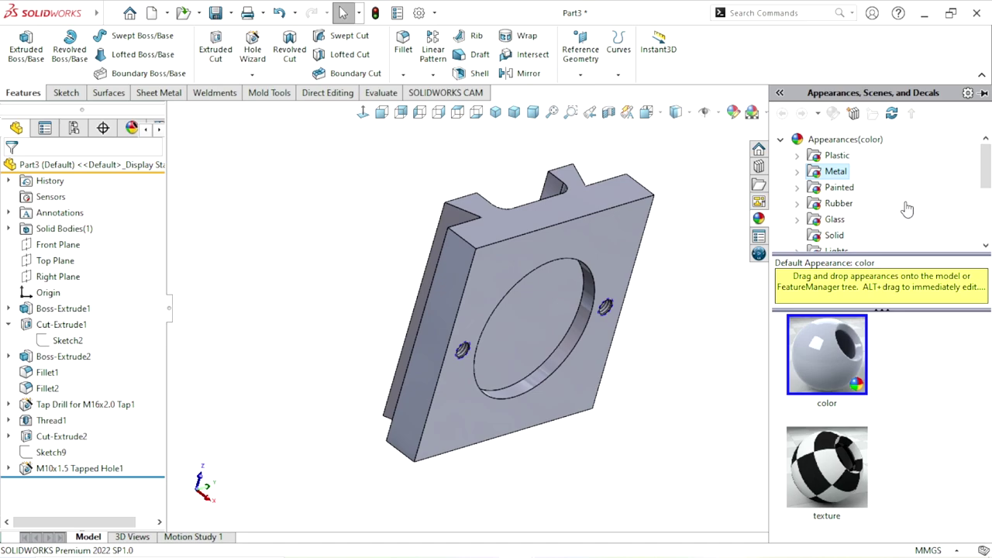
pyautogui.moveTo(987, 161); pyautogui.dragTo(987, 178)
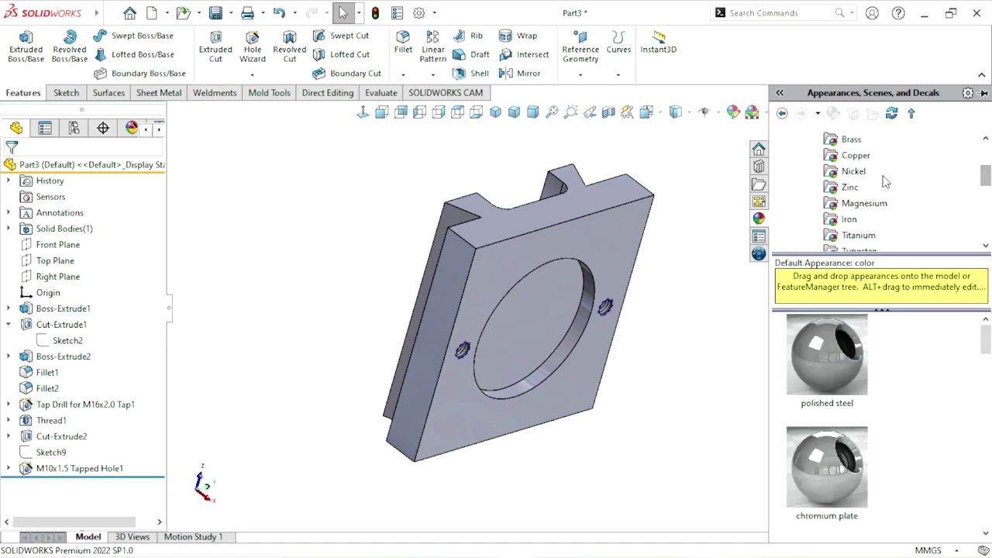
pyautogui.click(850, 220)
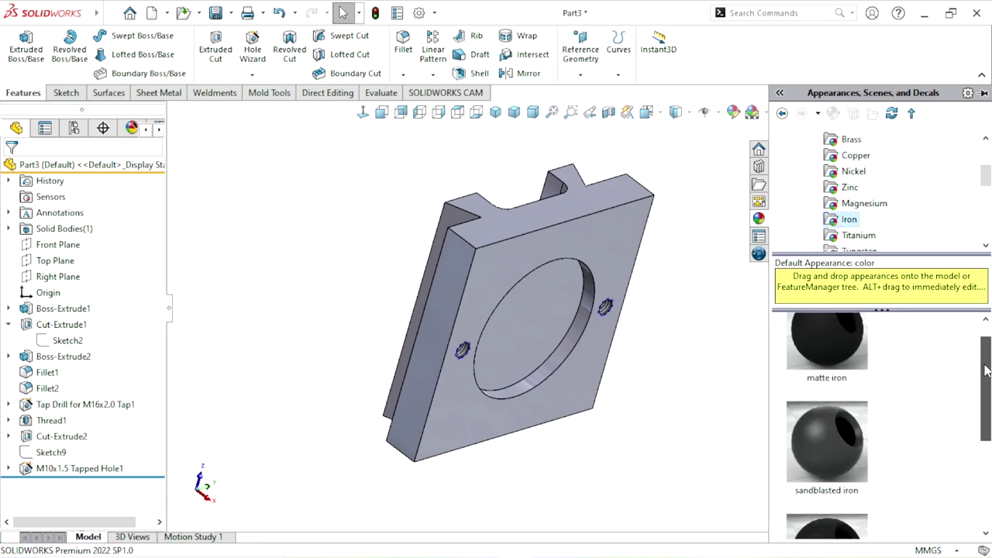
pyautogui.moveTo(986, 345); pyautogui.dragTo(990, 415)
pyautogui.scroll(-2, 809, 474)
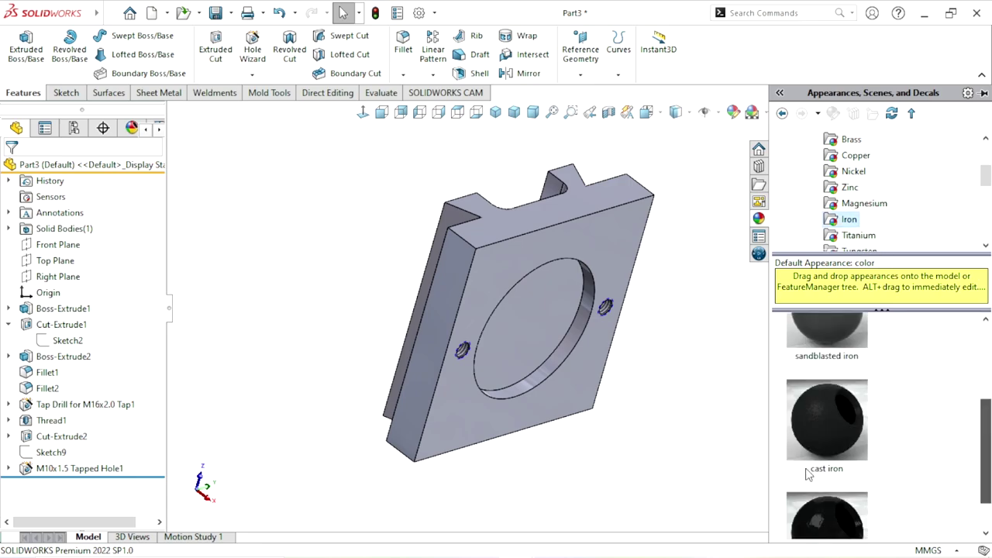
pyautogui.moveTo(830, 444); pyautogui.dragTo(794, 439)
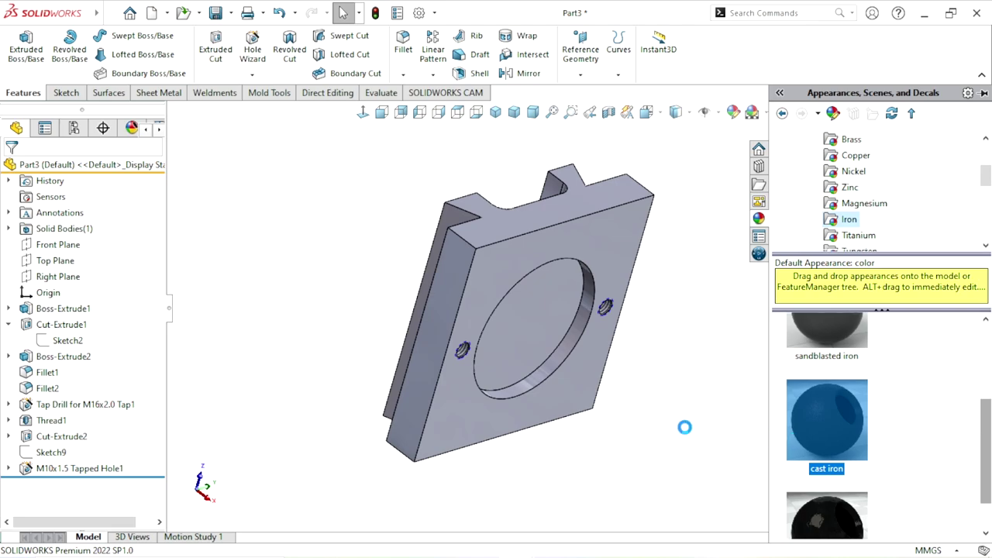
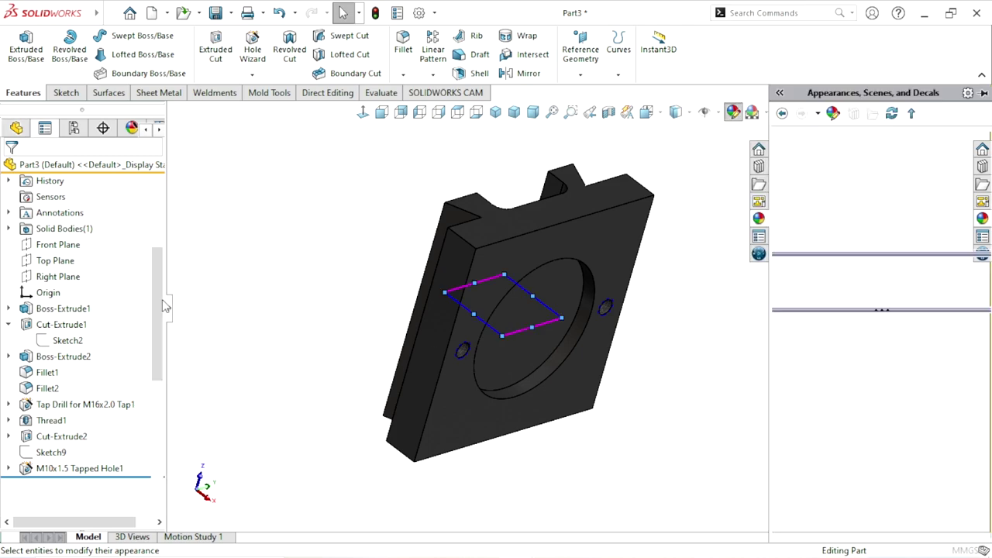
# Apply pure green (RGB 0, 255, 0) to the whole vise jaw, replacing dark cast iron
pyautogui.scroll(-3, 159, 289)
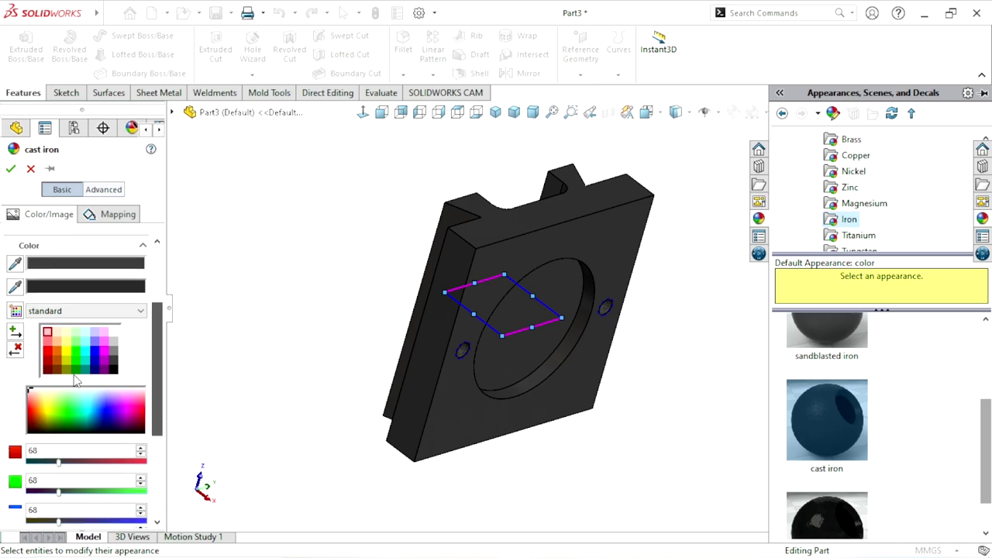
pyautogui.click(79, 358)
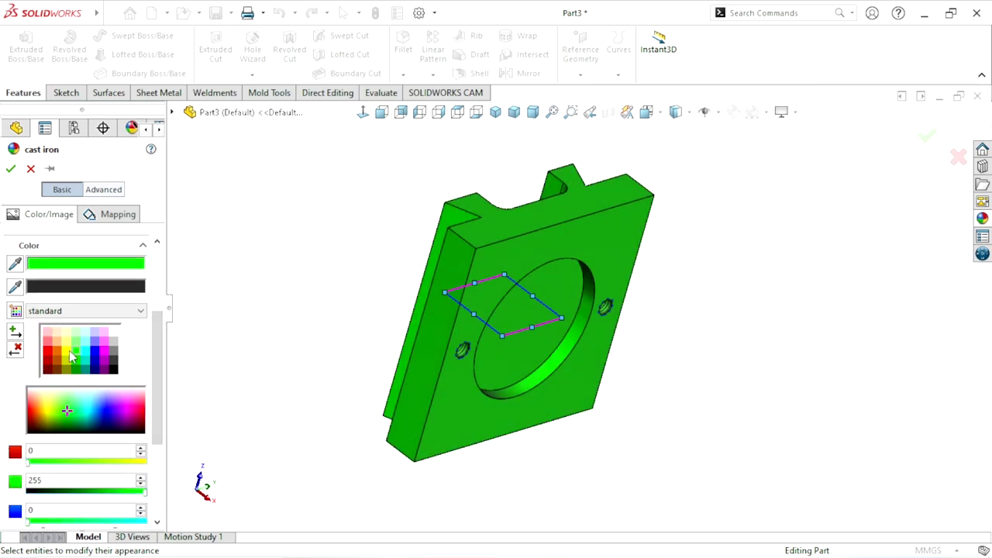
pyautogui.click(11, 168)
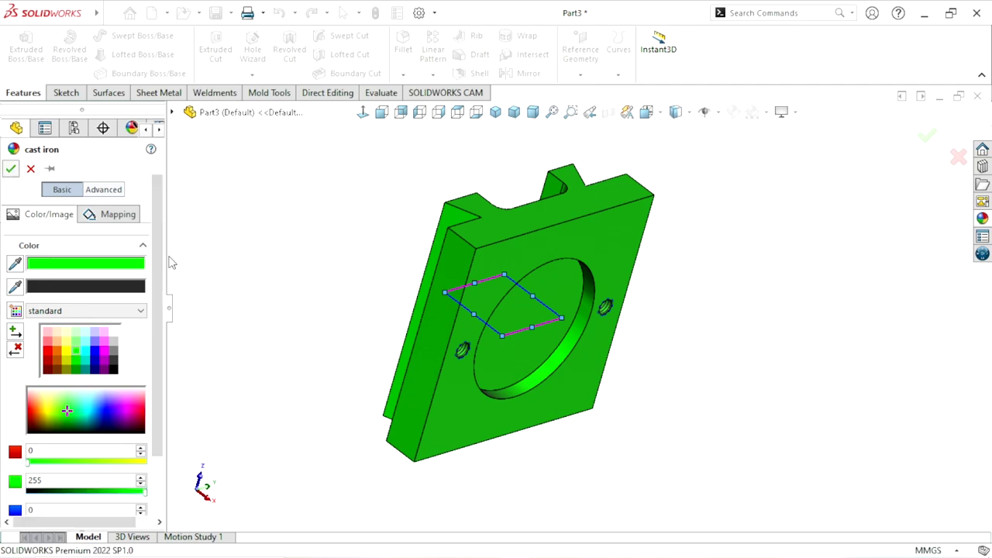
pyautogui.moveTo(448, 365)
pyautogui.mouseDown(button='middle')
pyautogui.moveTo(653, 426)
pyautogui.moveTo(595, 333)
pyautogui.moveTo(572, 343)
pyautogui.mouseUp(button='middle')
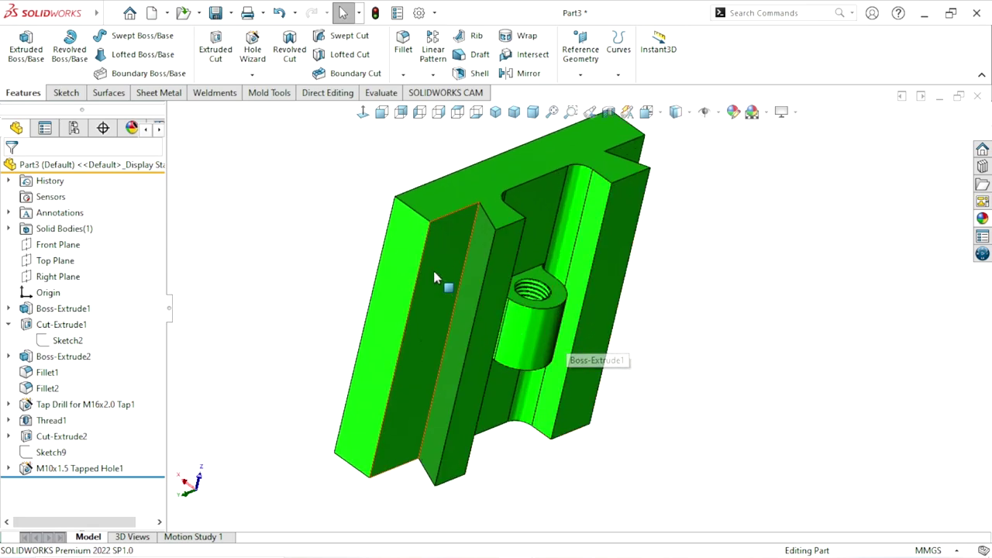
# Start selecting the slot faces: its upper face and the long fillet face
pyautogui.click(540, 208)
pyautogui.moveTo(541, 207); pyautogui.dragTo(531, 250, button='middle')
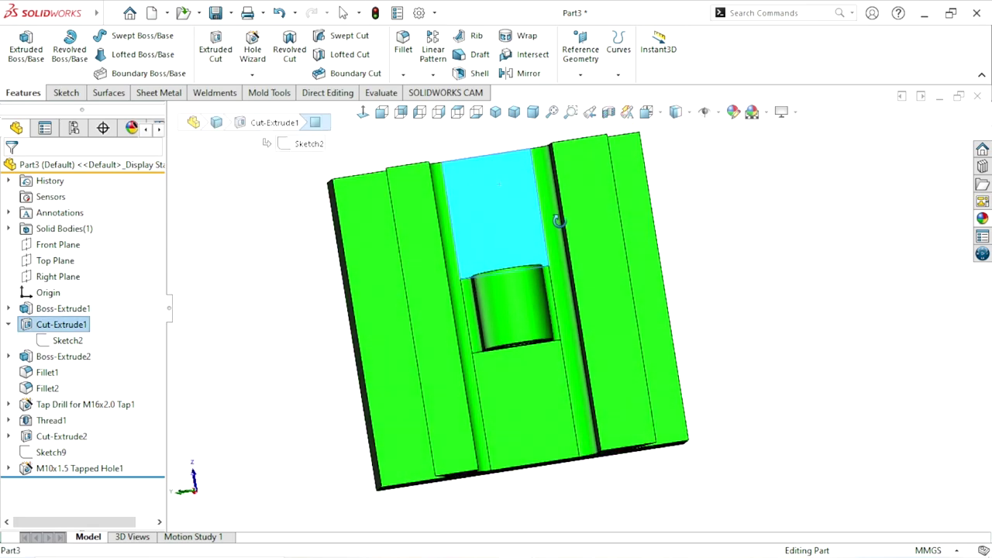
pyautogui.click(70, 326)
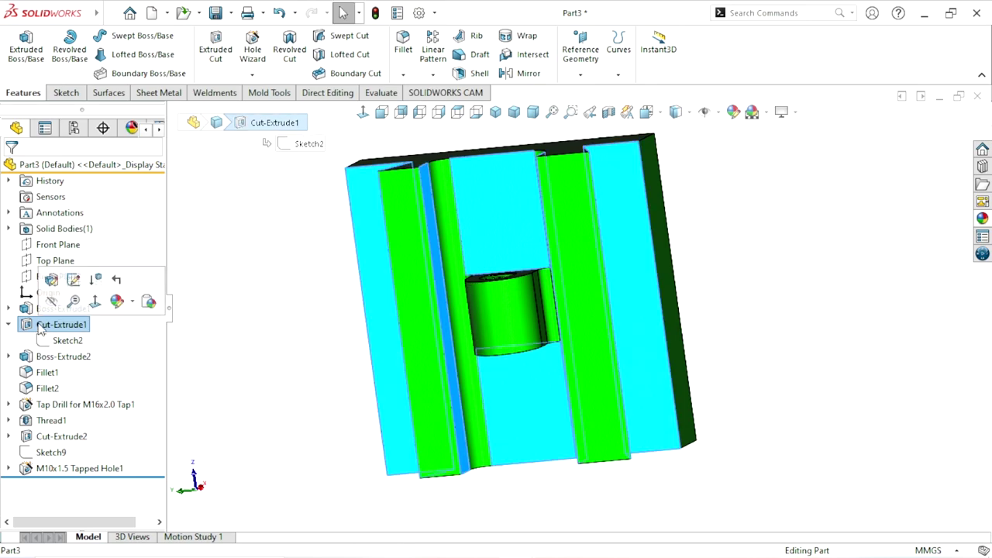
pyautogui.click(227, 367)
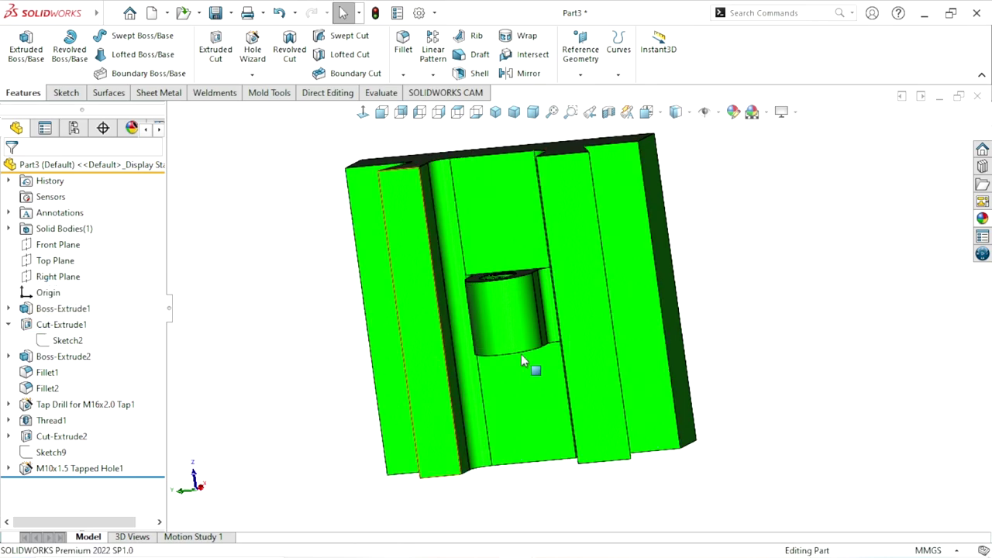
pyautogui.scroll(-3, 565, 295)
pyautogui.click(509, 226)
pyautogui.scroll(3, 531, 380)
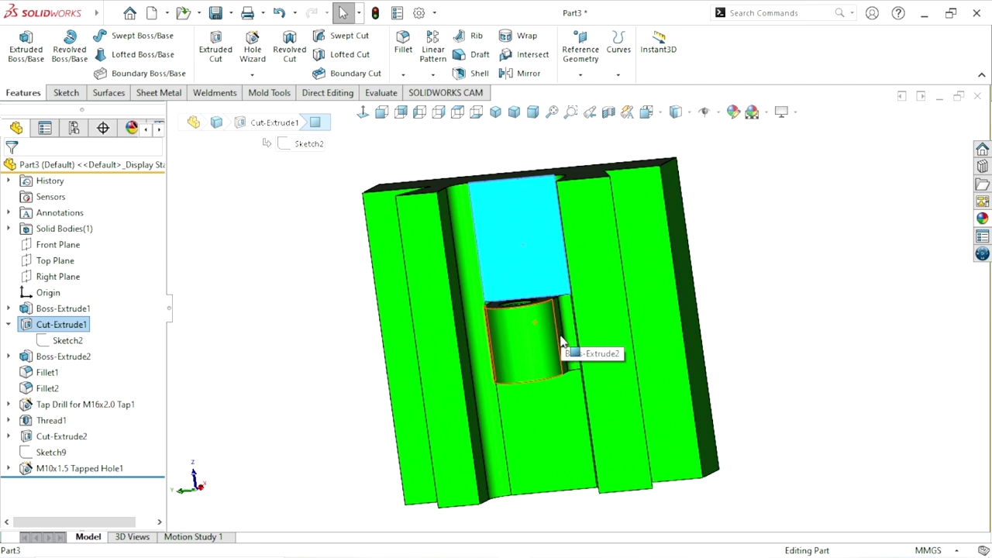
pyautogui.moveTo(531, 380)
pyautogui.mouseDown(button='middle')
pyautogui.moveTo(484, 250)
pyautogui.moveTo(535, 346)
pyautogui.moveTo(617, 375)
pyautogui.moveTo(523, 396)
pyautogui.mouseUp(button='middle')
pyautogui.keyDown('ctrl'); pyautogui.click(470, 246); pyautogui.keyUp('ctrl')
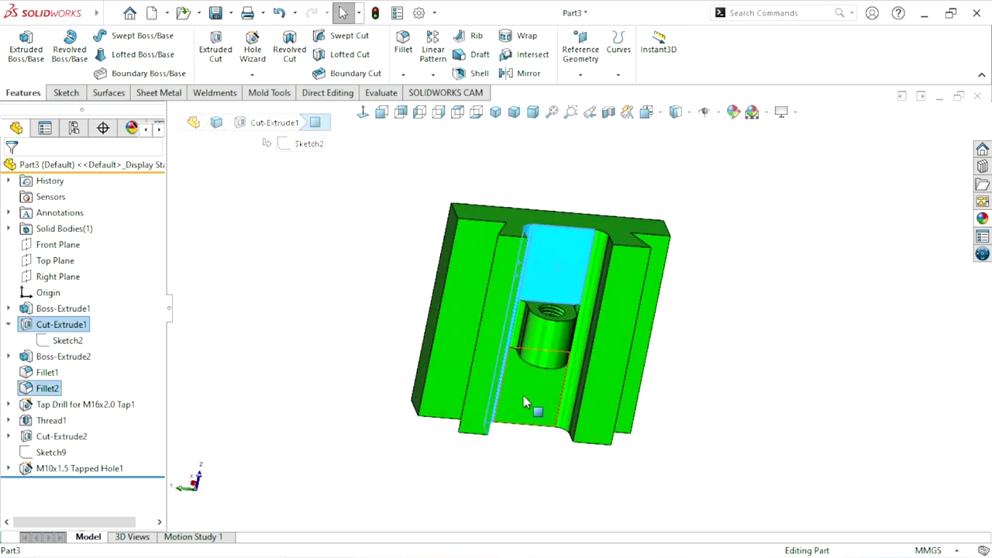
# Add the lower, upper and fillet faces, then colour the six slot faces red
pyautogui.click(524, 395)
pyautogui.click(565, 261)
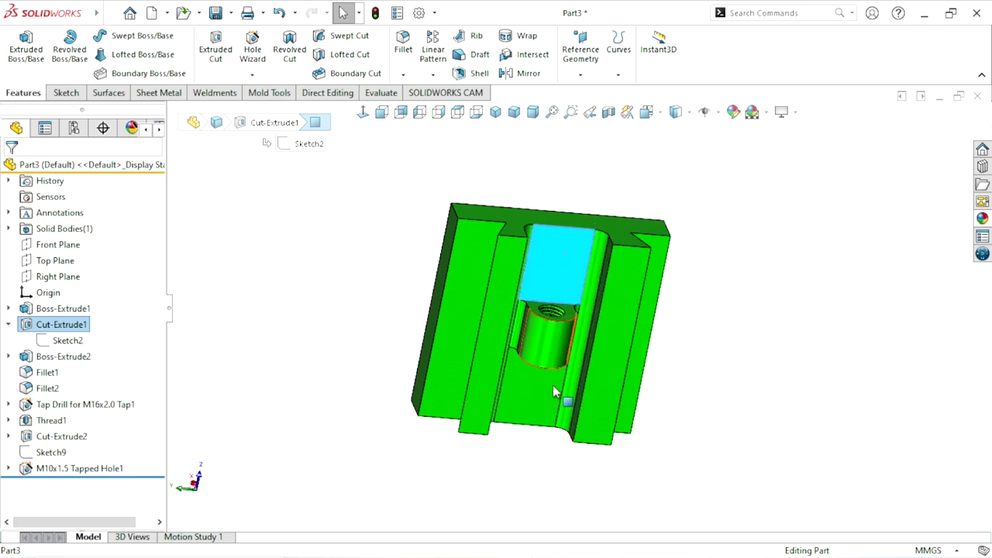
pyautogui.keyDown('ctrl'); pyautogui.click(544, 395); pyautogui.keyUp('ctrl')
pyautogui.keyDown('ctrl'); pyautogui.click(595, 307); pyautogui.keyUp('ctrl')
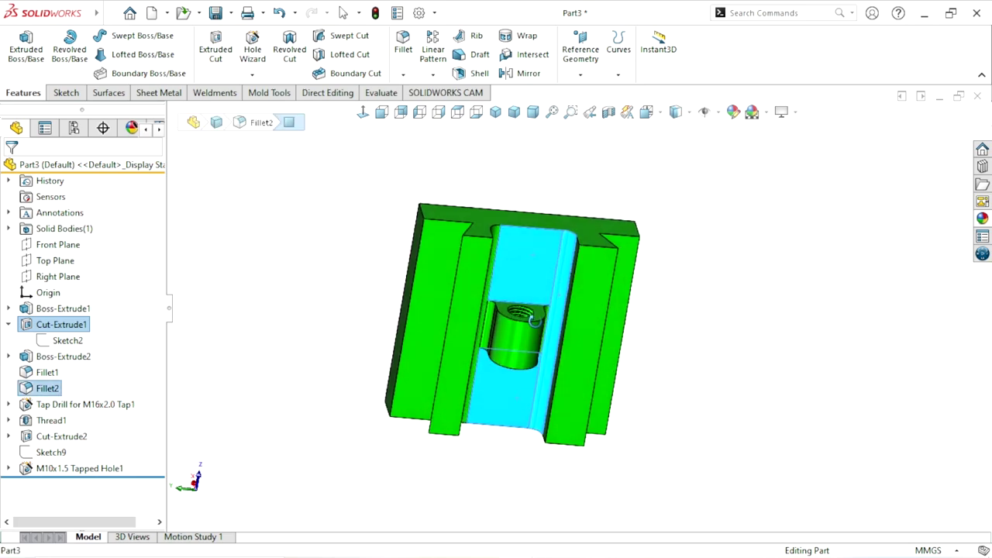
pyautogui.moveTo(545, 325)
pyautogui.mouseDown(button='middle')
pyautogui.moveTo(483, 282)
pyautogui.moveTo(442, 288)
pyautogui.mouseUp(button='middle')
pyautogui.scroll(-5, 482, 282)
pyautogui.scroll(5, 443, 288)
pyautogui.moveTo(612, 310); pyautogui.dragTo(632, 304, button='middle')
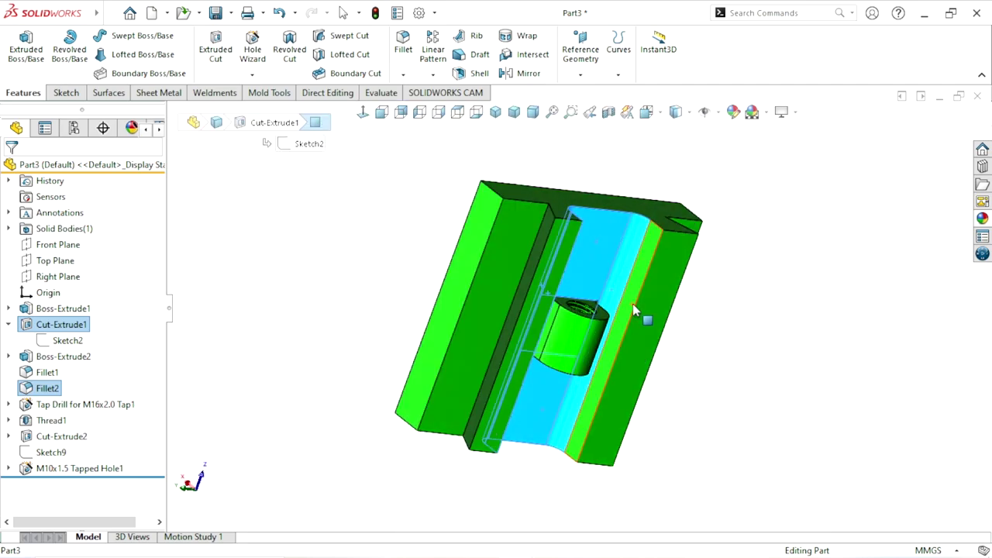
pyautogui.scroll(-5, 607, 292)
pyautogui.scroll(5, 578, 371)
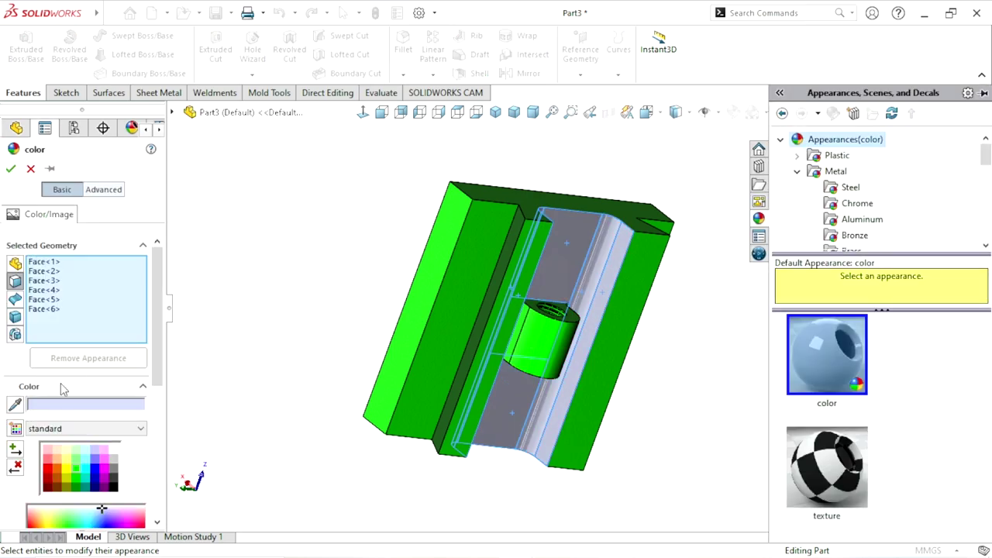
pyautogui.click(46, 469)
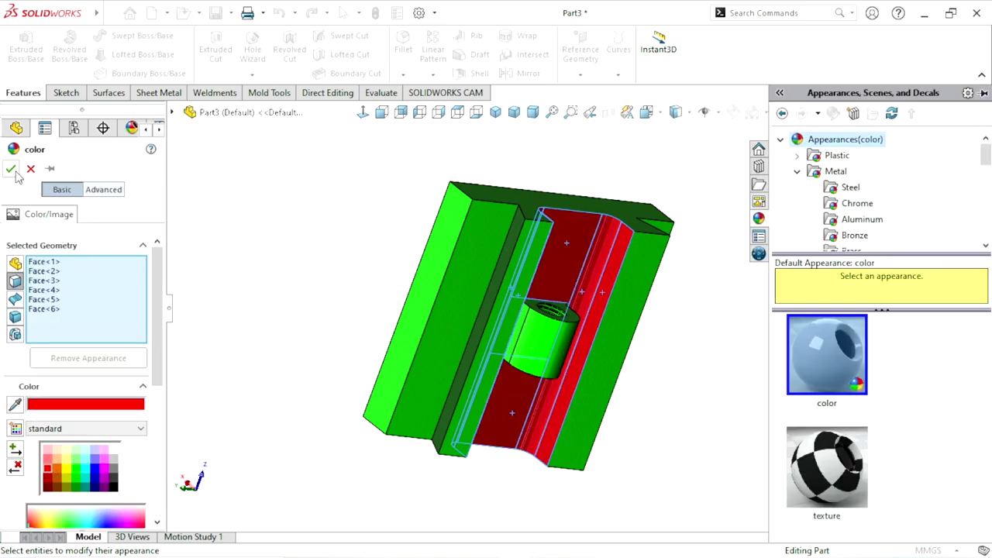
pyautogui.click(10, 169)
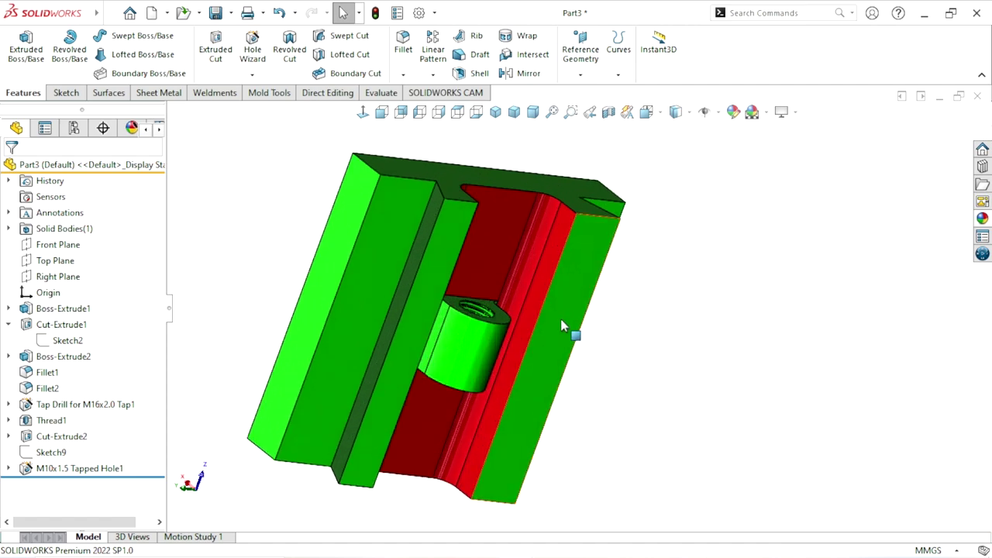
# Select the long side face and orbit to show the red slot and threaded boss
pyautogui.moveTo(562, 324); pyautogui.dragTo(536, 347, button='middle')
pyautogui.click(441, 259)
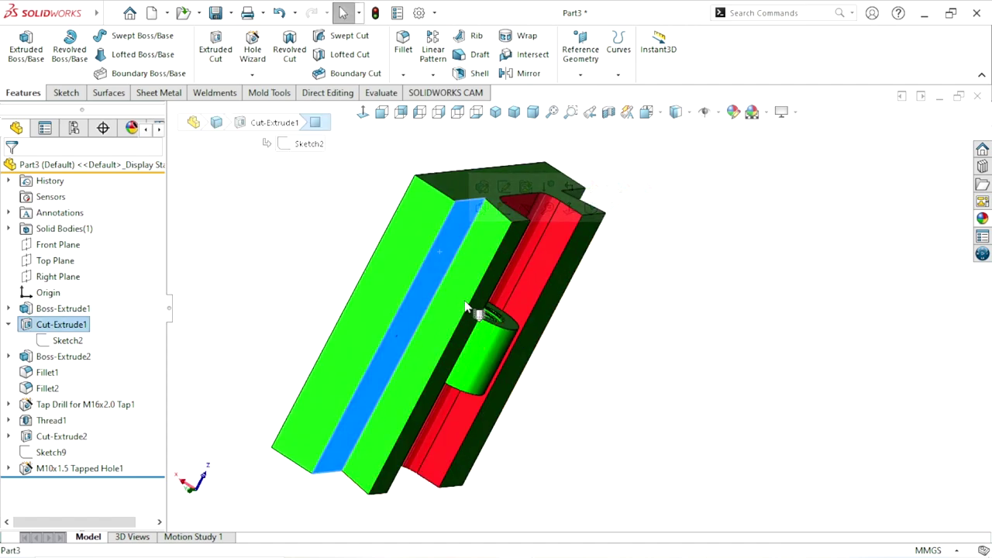
pyautogui.moveTo(478, 295)
pyautogui.mouseDown(button='middle')
pyautogui.moveTo(700, 357)
pyautogui.moveTo(656, 337)
pyautogui.moveTo(540, 335)
pyautogui.mouseUp(button='middle')
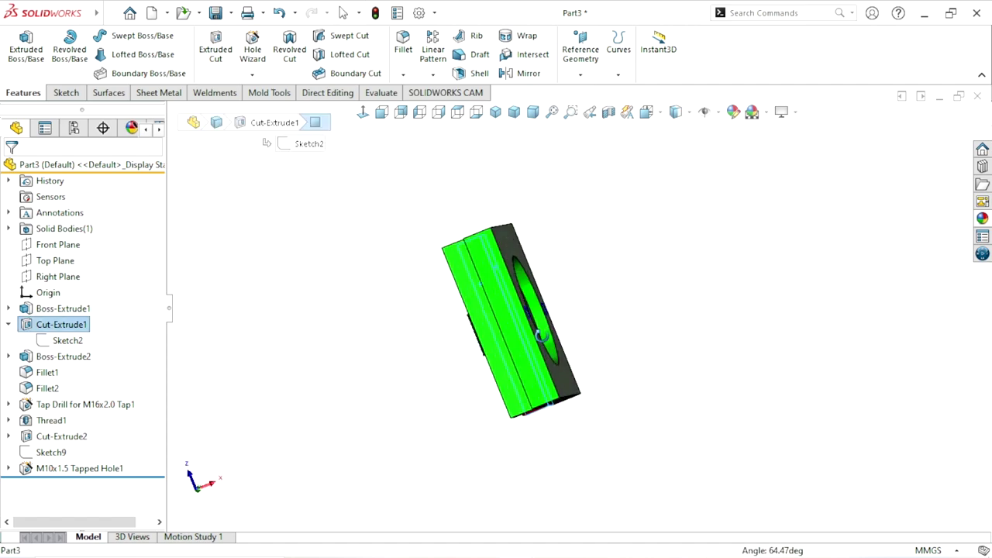
pyautogui.scroll(-3, 522, 346)
pyautogui.moveTo(428, 323)
pyautogui.mouseDown(button='middle')
pyautogui.moveTo(580, 265)
pyautogui.moveTo(557, 347)
pyautogui.mouseUp(button='middle')
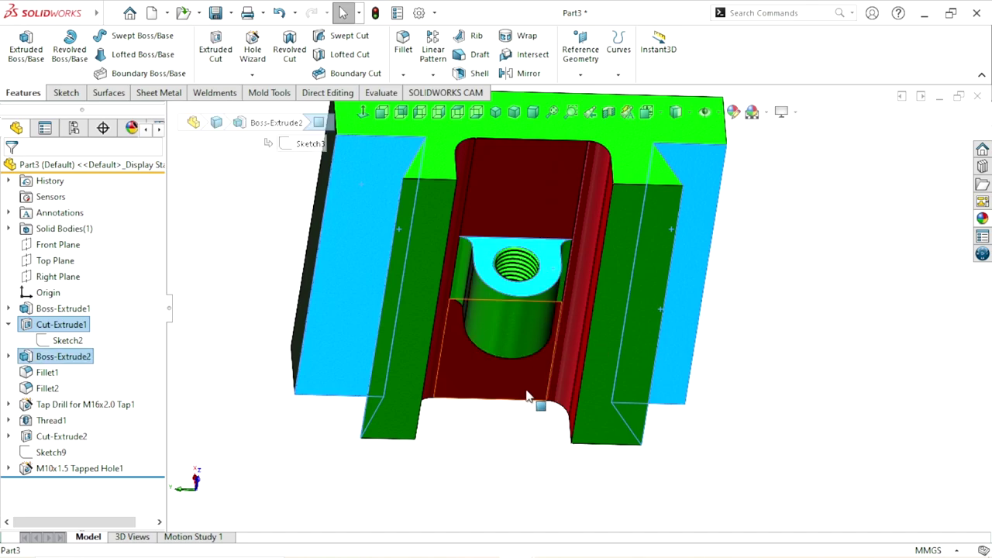
pyautogui.moveTo(533, 399); pyautogui.dragTo(540, 161, button='middle')
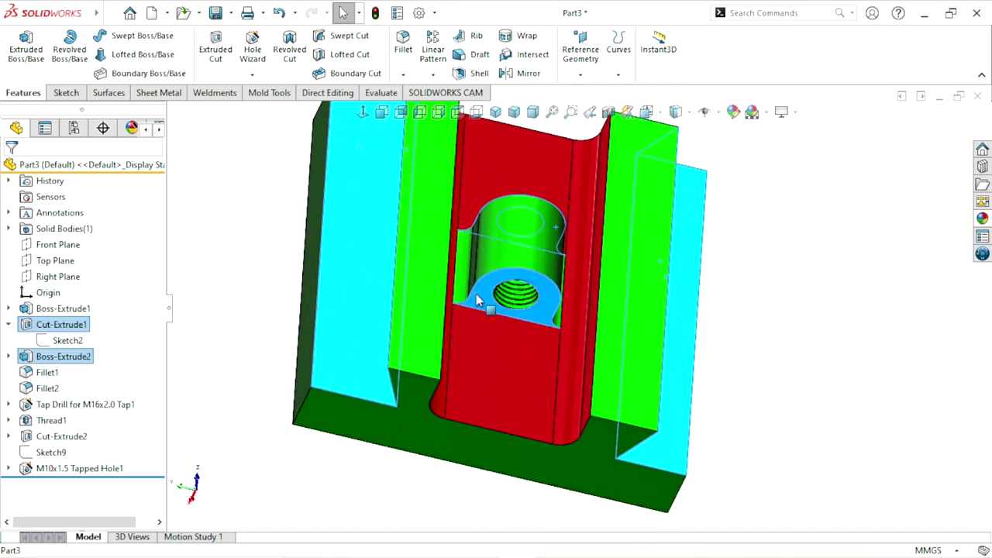
pyautogui.moveTo(476, 294); pyautogui.dragTo(463, 371, button='middle')
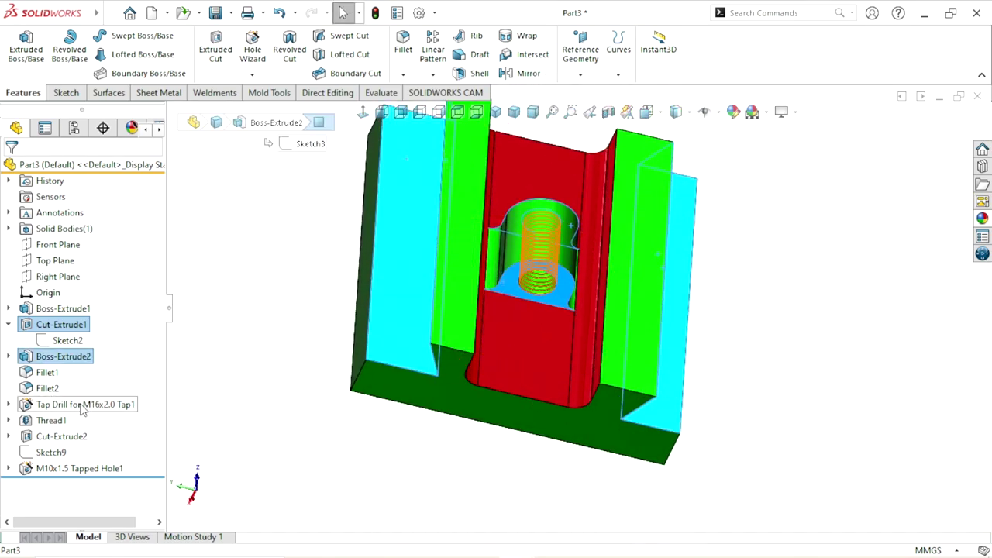
# Select Tap Drill for M16x2.0 Tap1 and M10x1.5 Tapped Hole1, and turn the part front-on
pyautogui.click(82, 408)
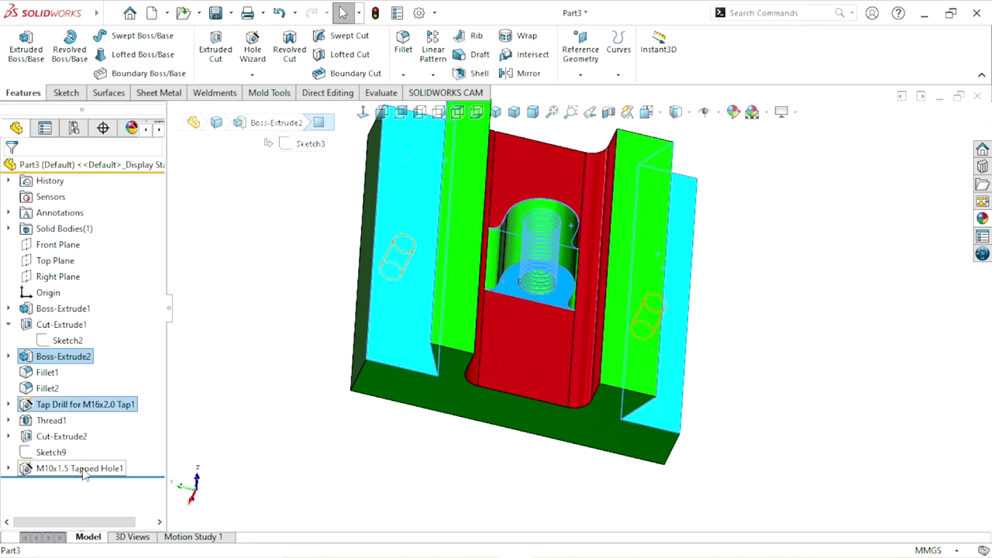
pyautogui.click(84, 470)
pyautogui.moveTo(496, 372)
pyautogui.mouseDown(button='middle')
pyautogui.moveTo(569, 379)
pyautogui.moveTo(667, 326)
pyautogui.mouseUp(button='middle')
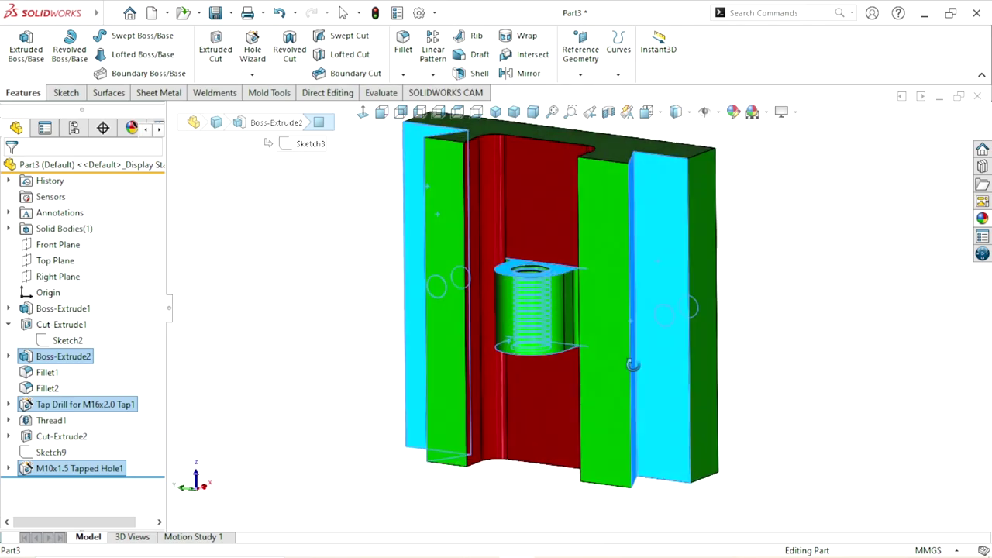
# Apply satin finish stainless steel from Metal > Steel to the selected side faces
pyautogui.click(983, 218)
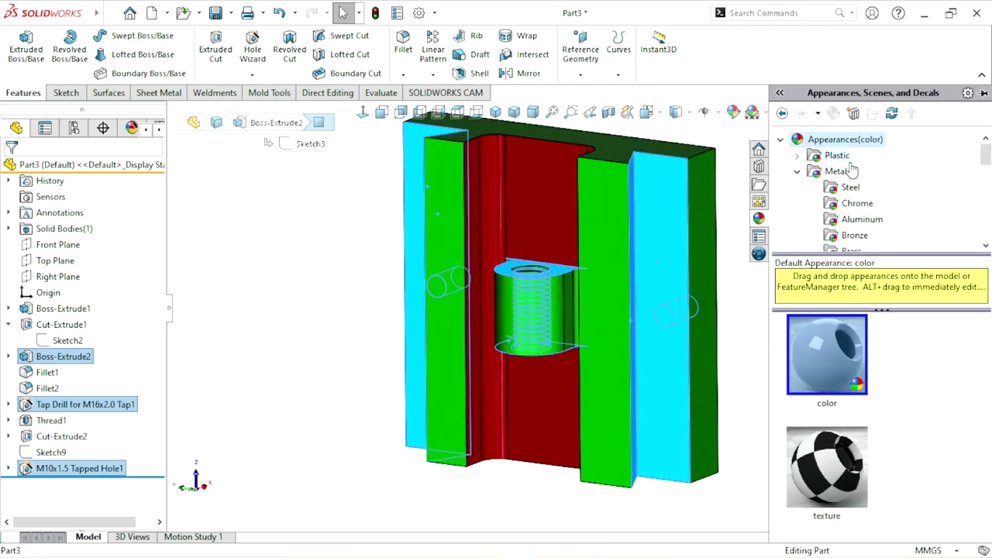
pyautogui.click(851, 190)
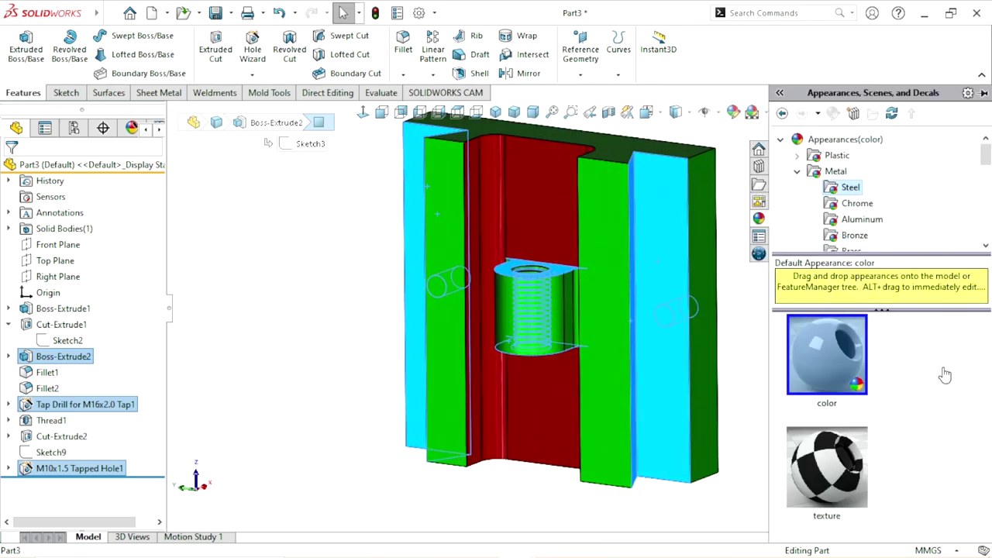
pyautogui.moveTo(987, 353); pyautogui.dragTo(988, 371)
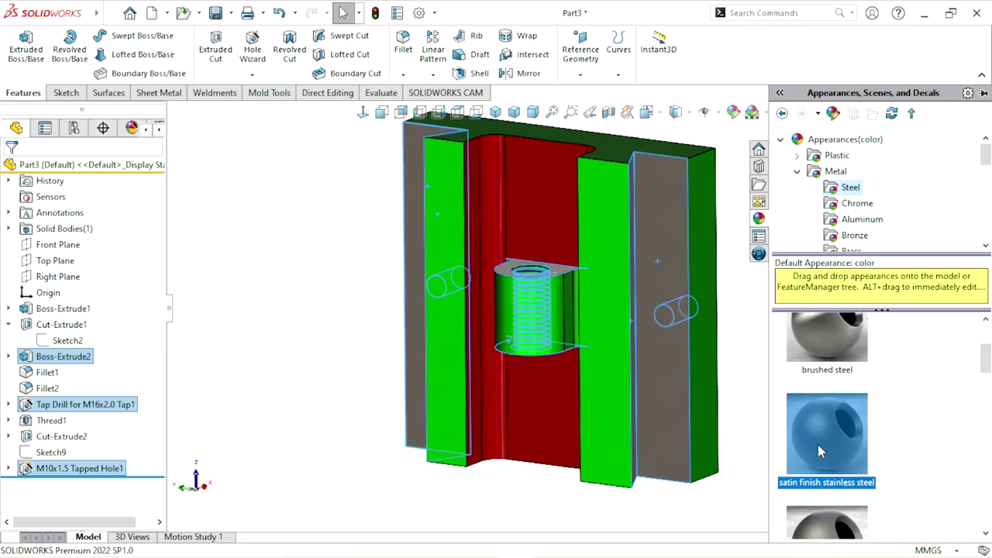
pyautogui.moveTo(818, 445); pyautogui.dragTo(449, 407)
pyautogui.moveTo(449, 407); pyautogui.dragTo(428, 277, button='middle')
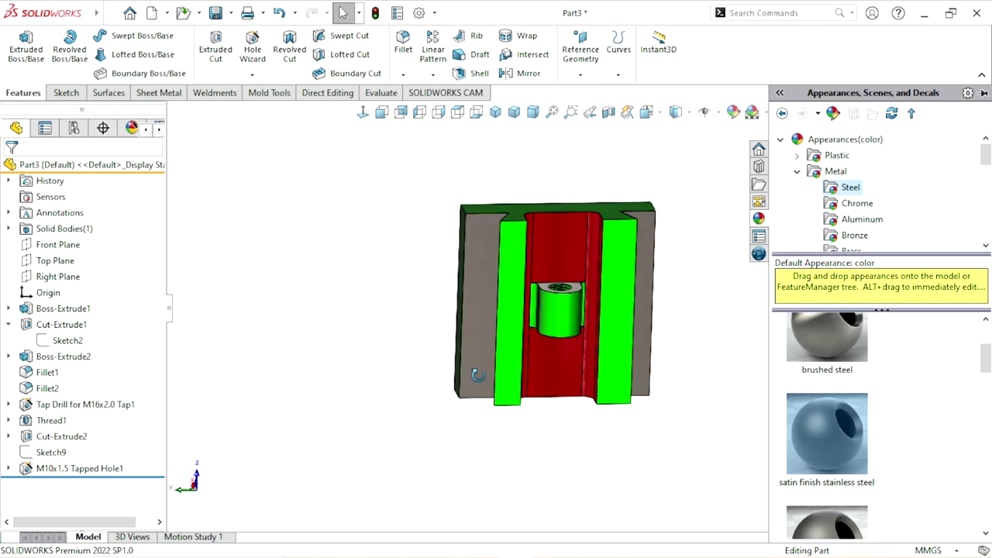
# Give the Cut-Extrude2 circular recess face the satin finish stainless steel appearance
pyautogui.scroll(-2, 640, 335)
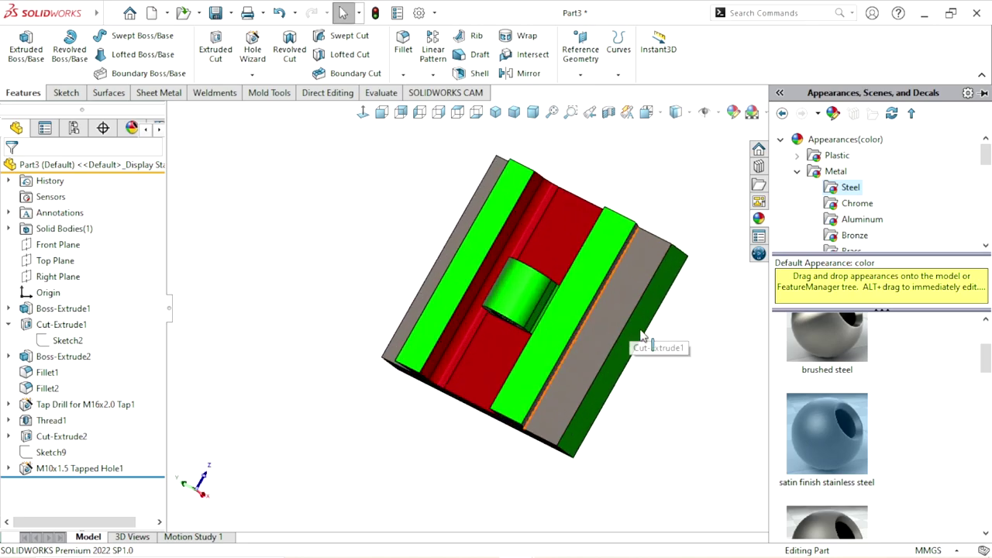
pyautogui.moveTo(656, 338); pyautogui.dragTo(437, 256, button='middle')
pyautogui.moveTo(512, 254); pyautogui.dragTo(456, 348, button='middle')
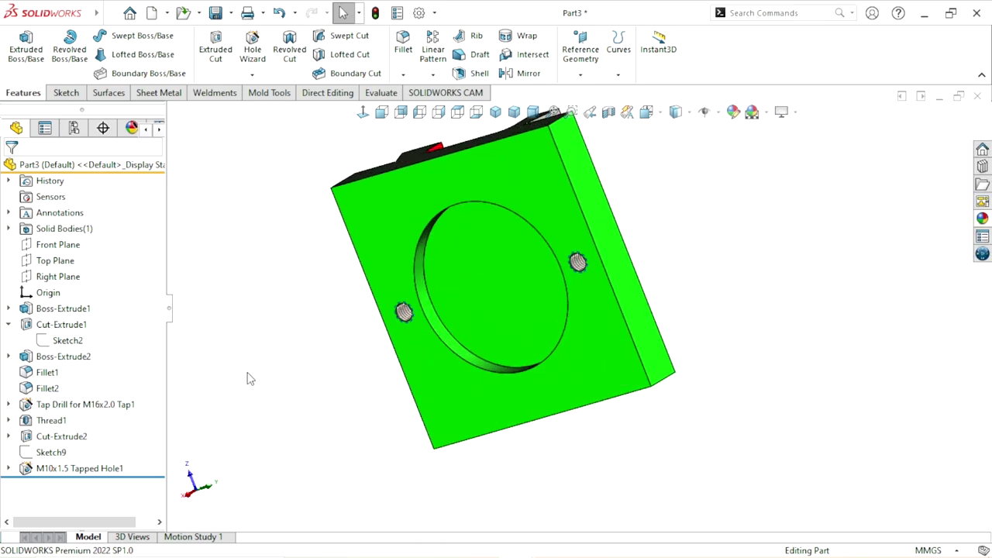
pyautogui.click(65, 437)
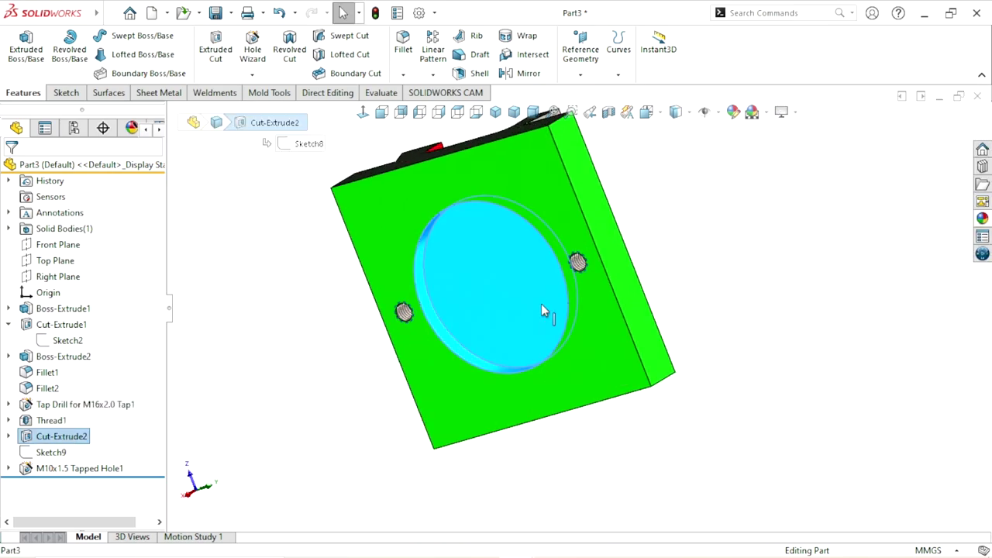
pyautogui.click(981, 223)
pyautogui.click(843, 465)
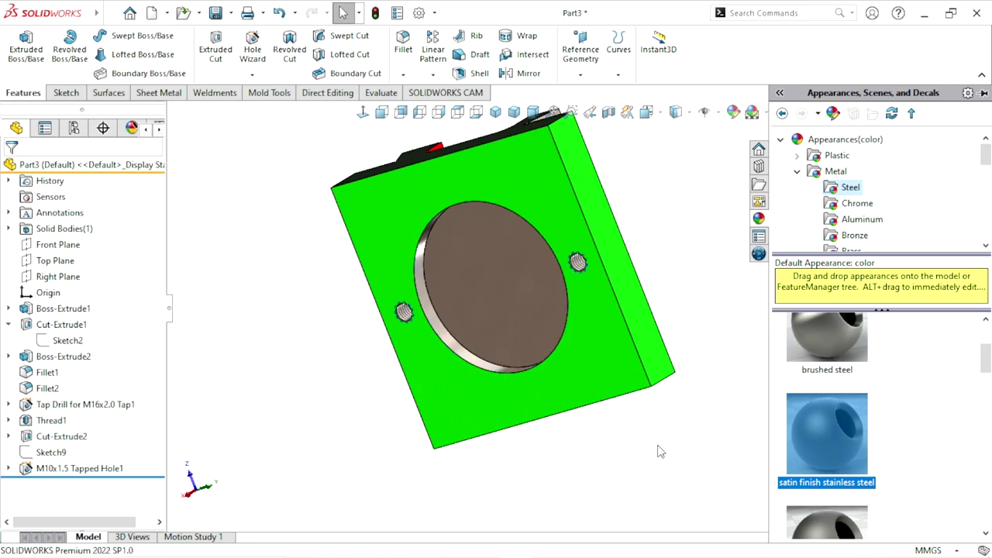
pyautogui.moveTo(403, 298)
pyautogui.mouseDown(button='middle')
pyautogui.moveTo(571, 354)
pyautogui.moveTo(513, 409)
pyautogui.moveTo(638, 414)
pyautogui.moveTo(619, 388)
pyautogui.mouseUp(button='middle')
pyautogui.scroll(-2, 723, 254)
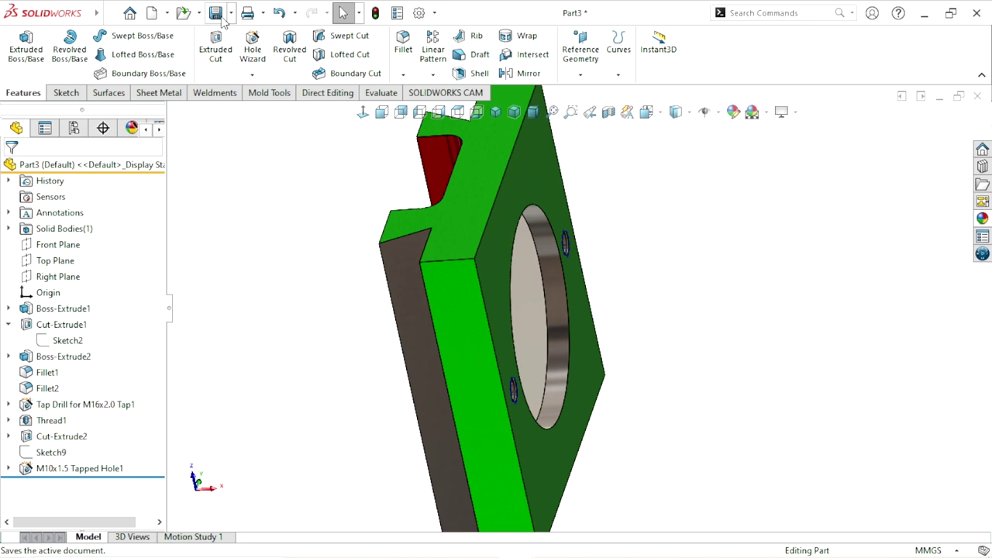
# Save the part as Part02 in the Desktop VV folder
pyautogui.click(220, 16)
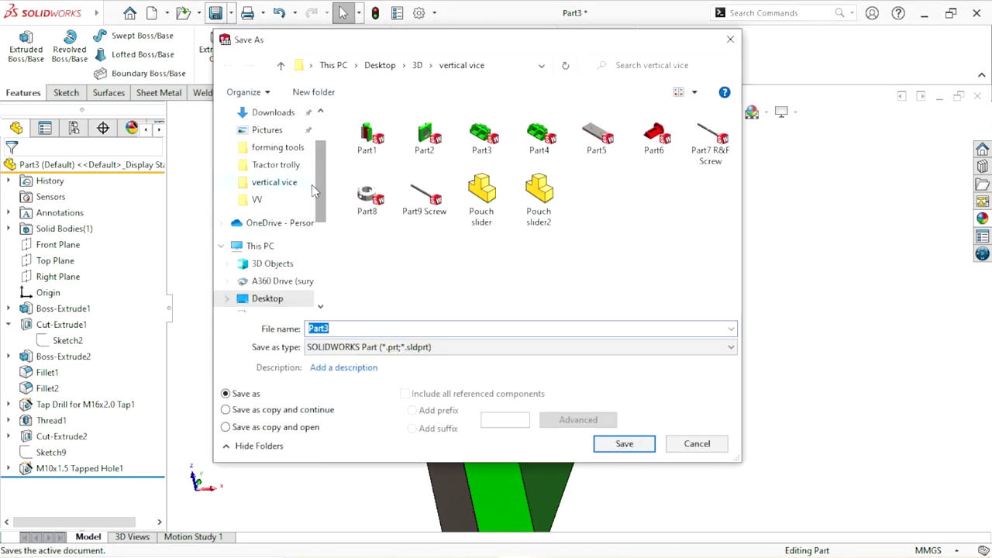
pyautogui.scroll(1, 318, 183)
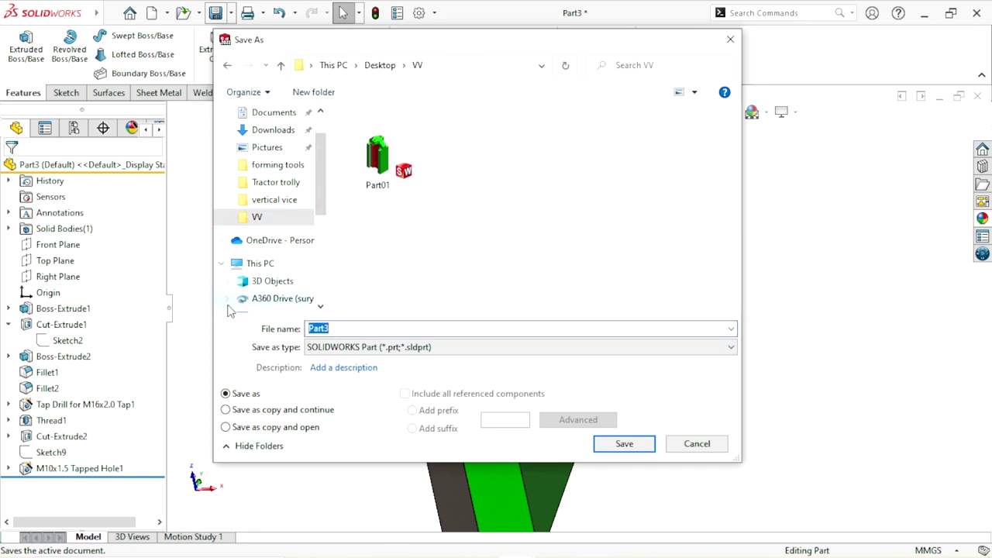
pyautogui.write('P')
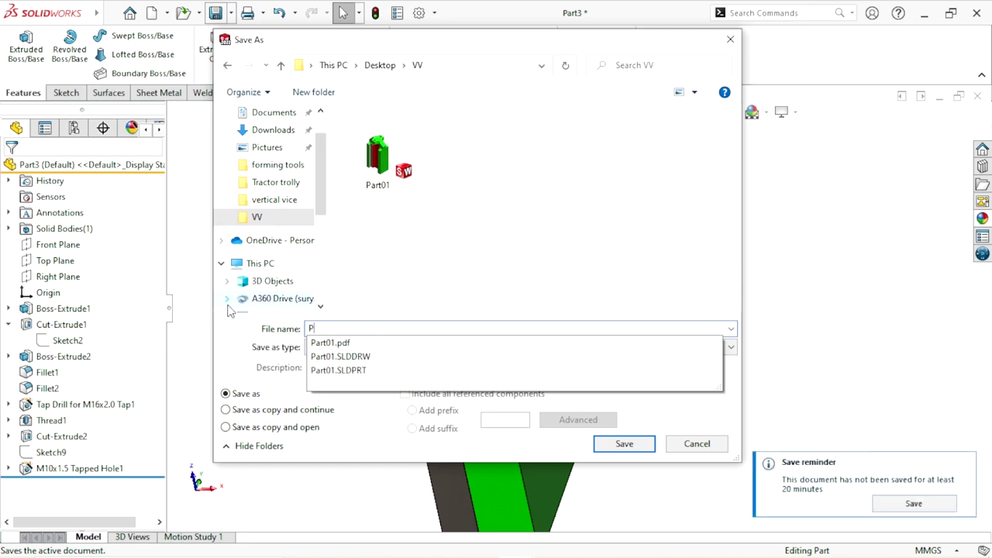
pyautogui.write('art02')
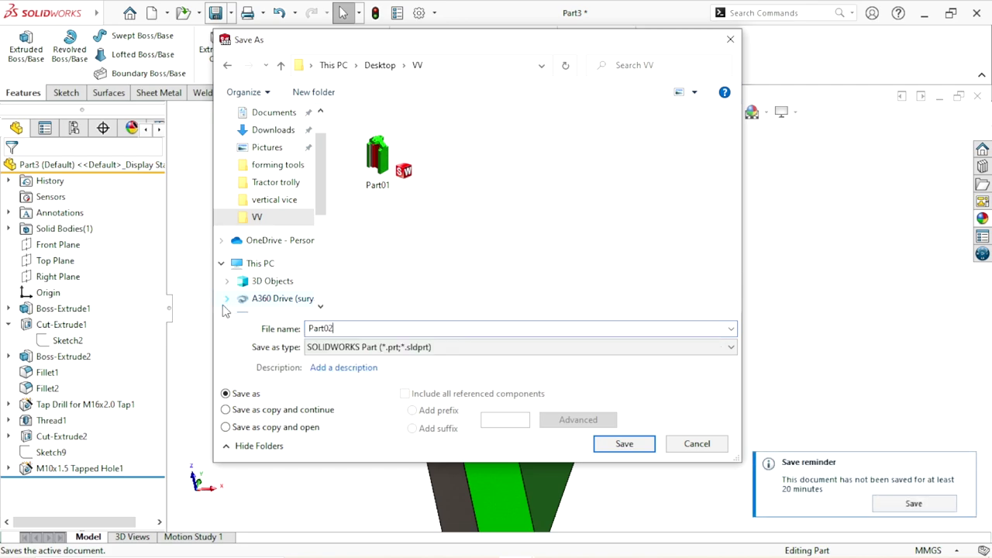
pyautogui.click(639, 449)
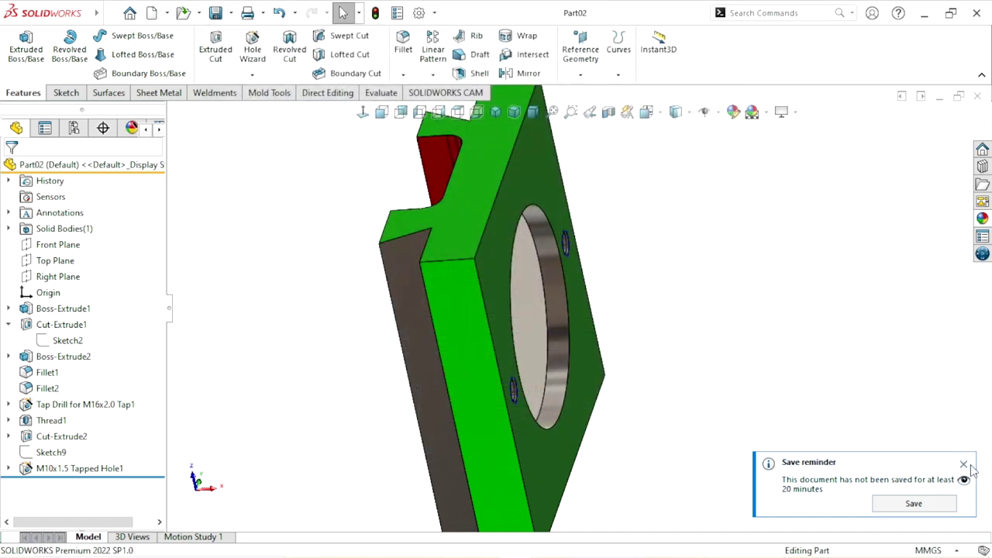
pyautogui.moveTo(609, 335)
pyautogui.mouseDown(button='middle')
pyautogui.moveTo(399, 381)
pyautogui.moveTo(670, 328)
pyautogui.mouseUp(button='middle')
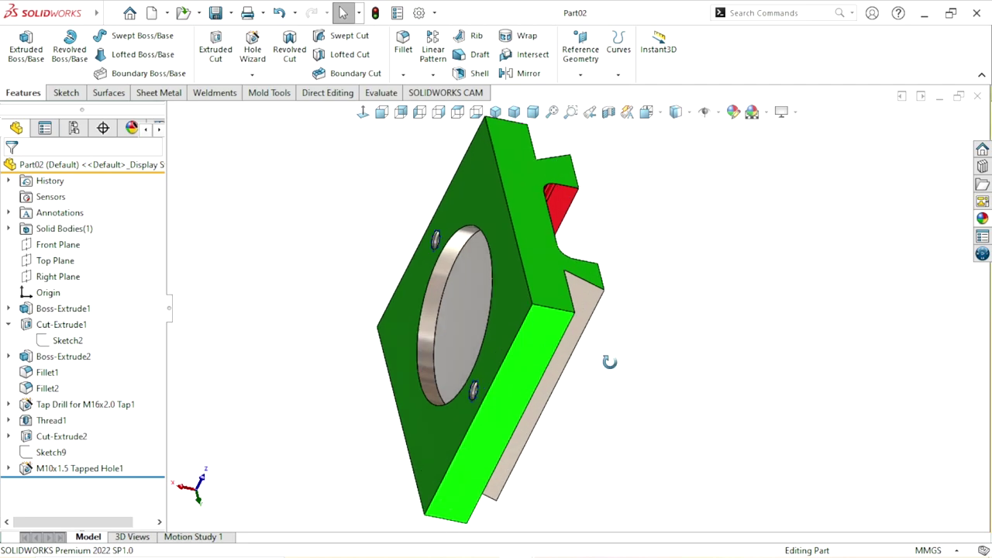
pyautogui.moveTo(602, 361)
pyautogui.mouseDown(button='middle')
pyautogui.moveTo(566, 348)
pyautogui.moveTo(566, 310)
pyautogui.moveTo(698, 295)
pyautogui.moveTo(594, 344)
pyautogui.moveTo(598, 365)
pyautogui.moveTo(581, 333)
pyautogui.mouseUp(button='middle')
pyautogui.moveTo(680, 303); pyautogui.dragTo(790, 333, button='middle')
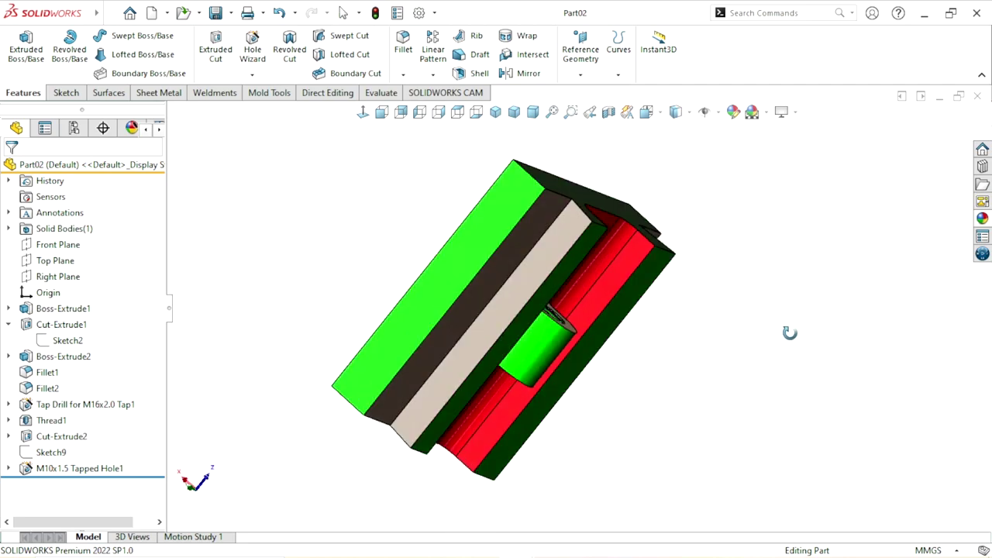
pyautogui.moveTo(686, 412)
pyautogui.mouseDown(button='middle')
pyautogui.moveTo(582, 284)
pyautogui.moveTo(789, 332)
pyautogui.moveTo(527, 336)
pyautogui.moveTo(613, 402)
pyautogui.moveTo(643, 337)
pyautogui.moveTo(598, 328)
pyautogui.mouseUp(button='middle')
pyautogui.scroll(-3, 598, 328)
pyautogui.moveTo(811, 349); pyautogui.dragTo(695, 352, button='middle')
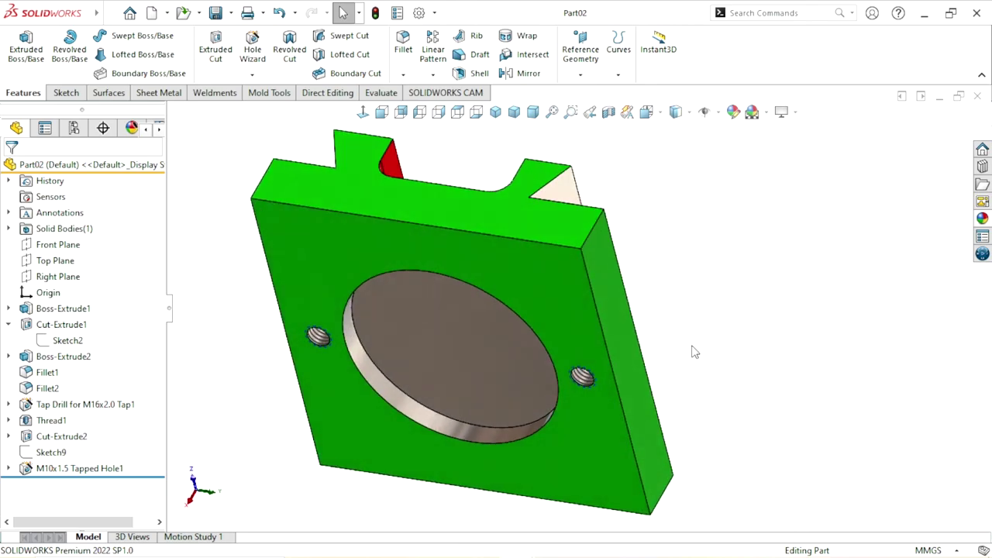